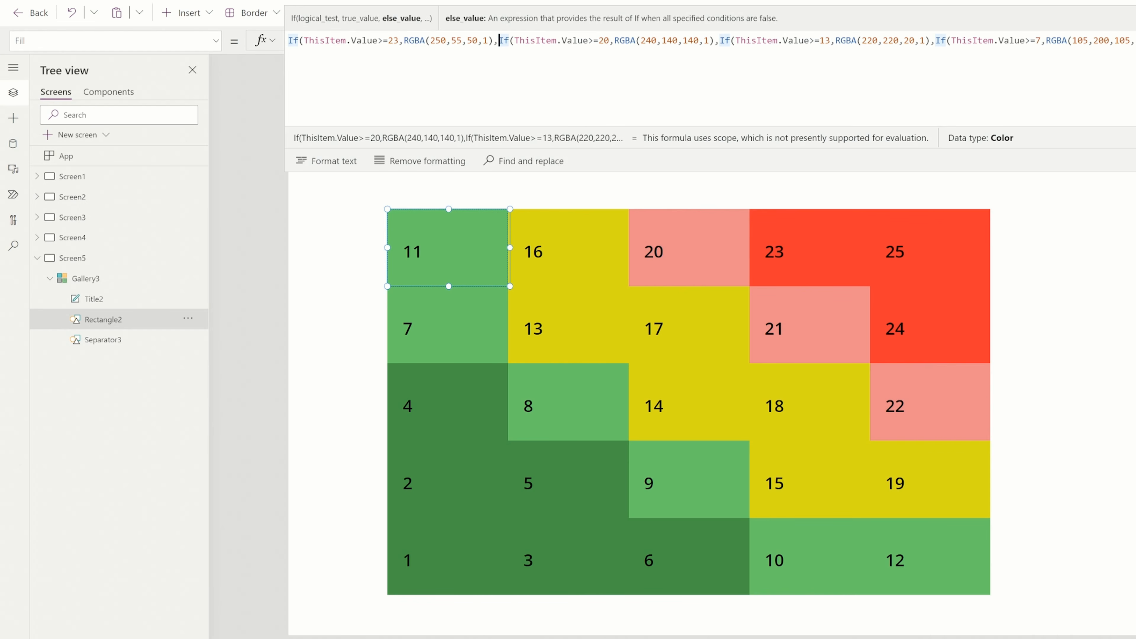
# Break Rectangle2's Fill formula into separate lines, one per If condition plus the final RGBA(70,150,70,1) colour
pyautogui.hotkey('shift', 'Return')
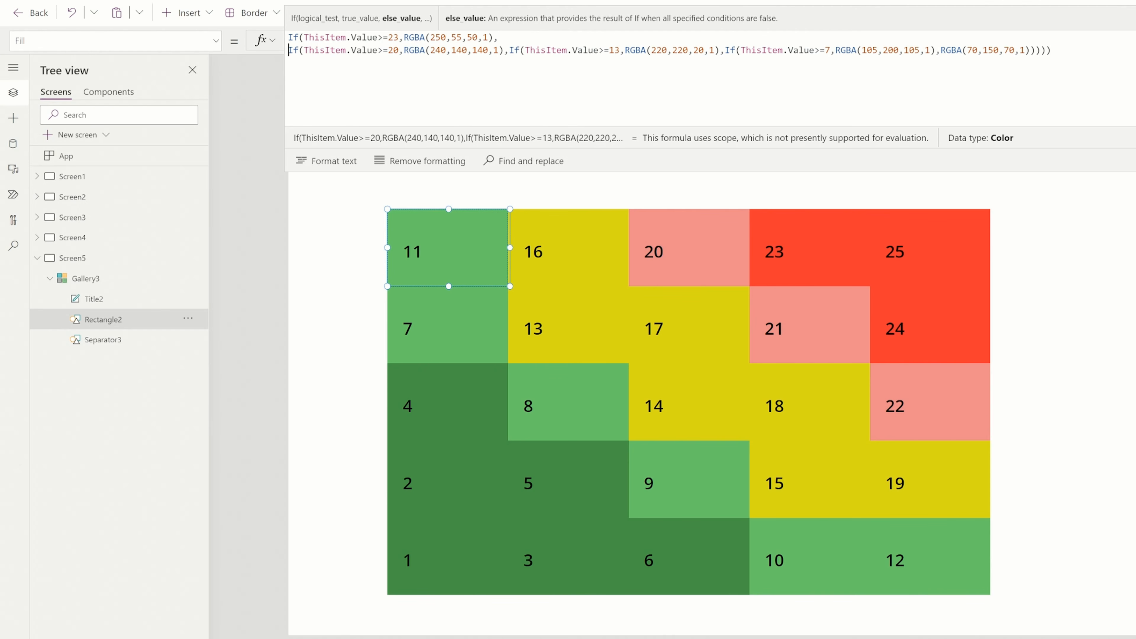
pyautogui.hotkey('shift', 'Return')
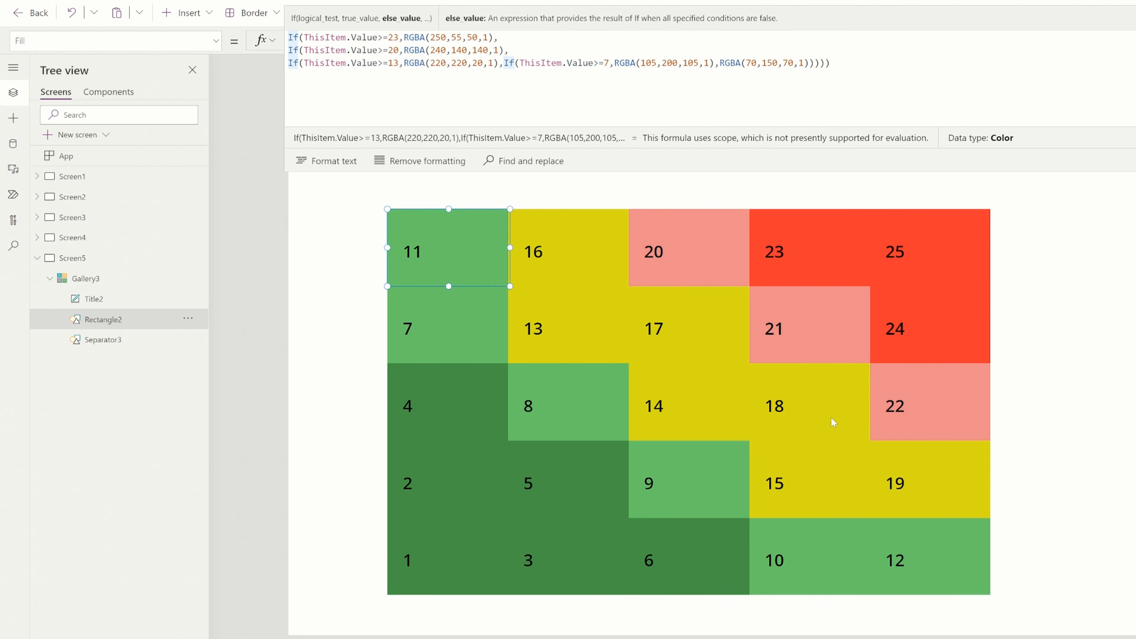
pyautogui.press('Return')
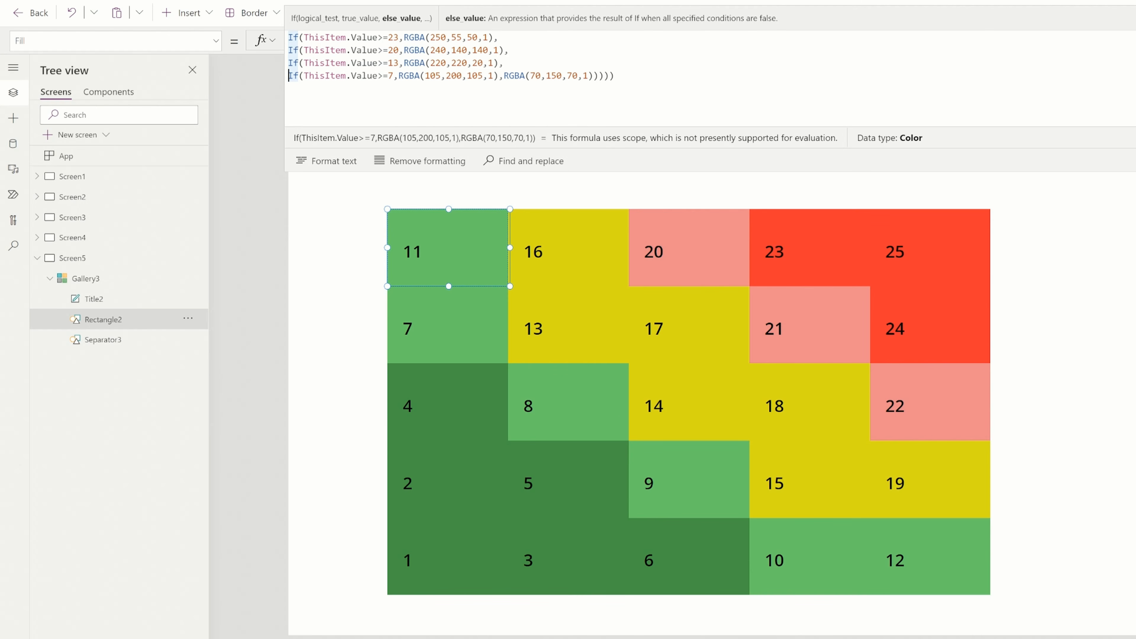
pyautogui.click(504, 76)
pyautogui.press('Return')
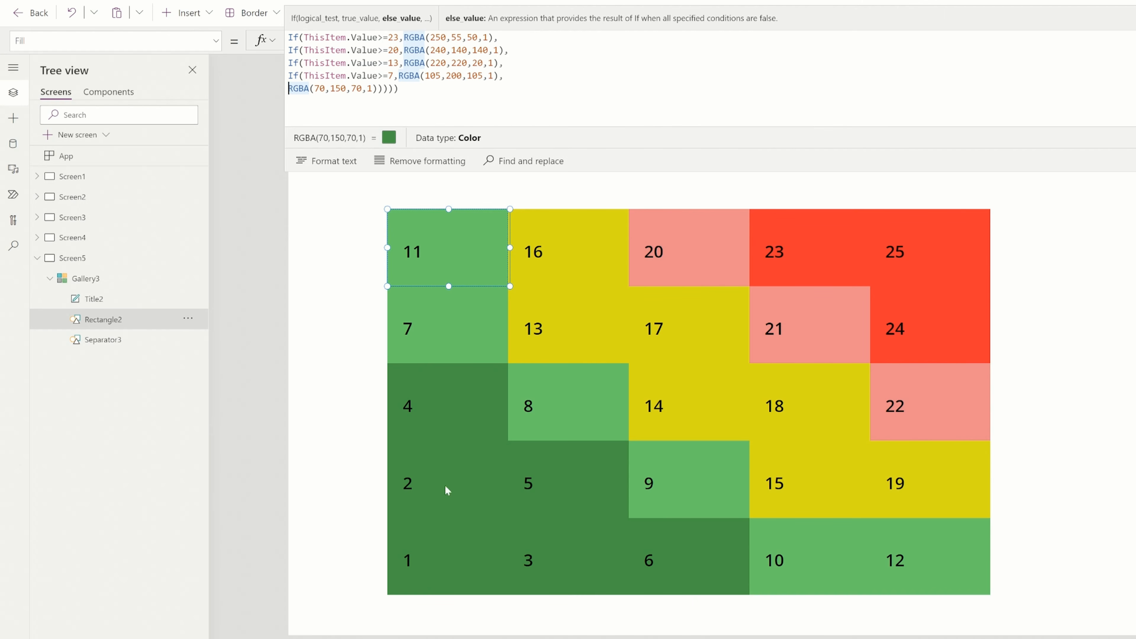
pyautogui.hotkey('ctrl', 'a')
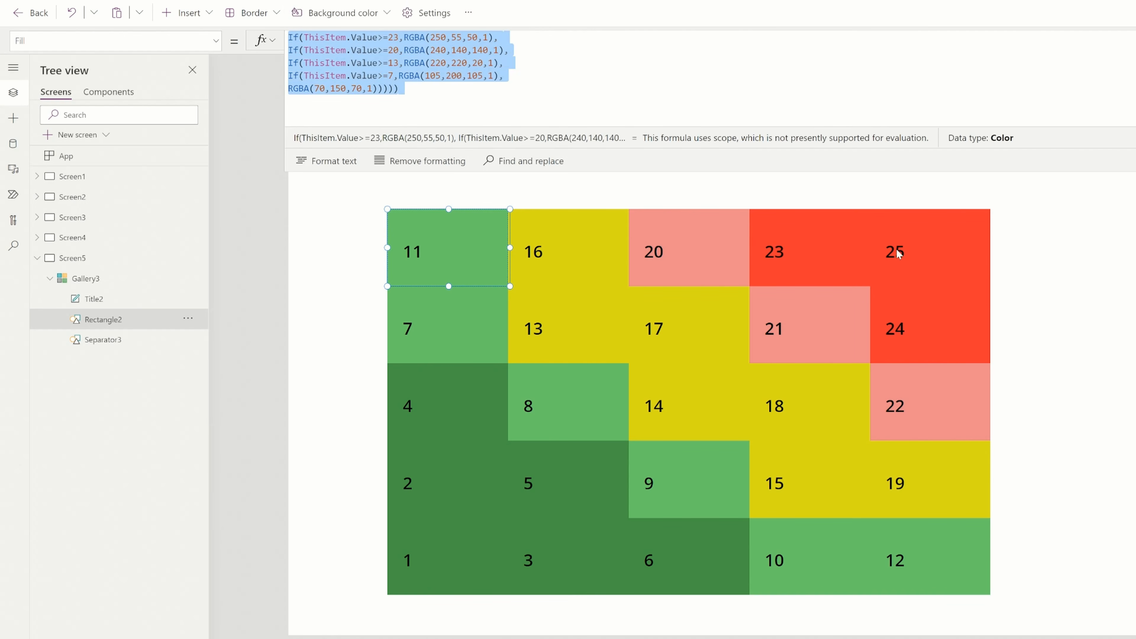
# Look through the number label's available properties and review the gallery's Items list of cell values
pyautogui.click(918, 242)
pyautogui.click(450, 195)
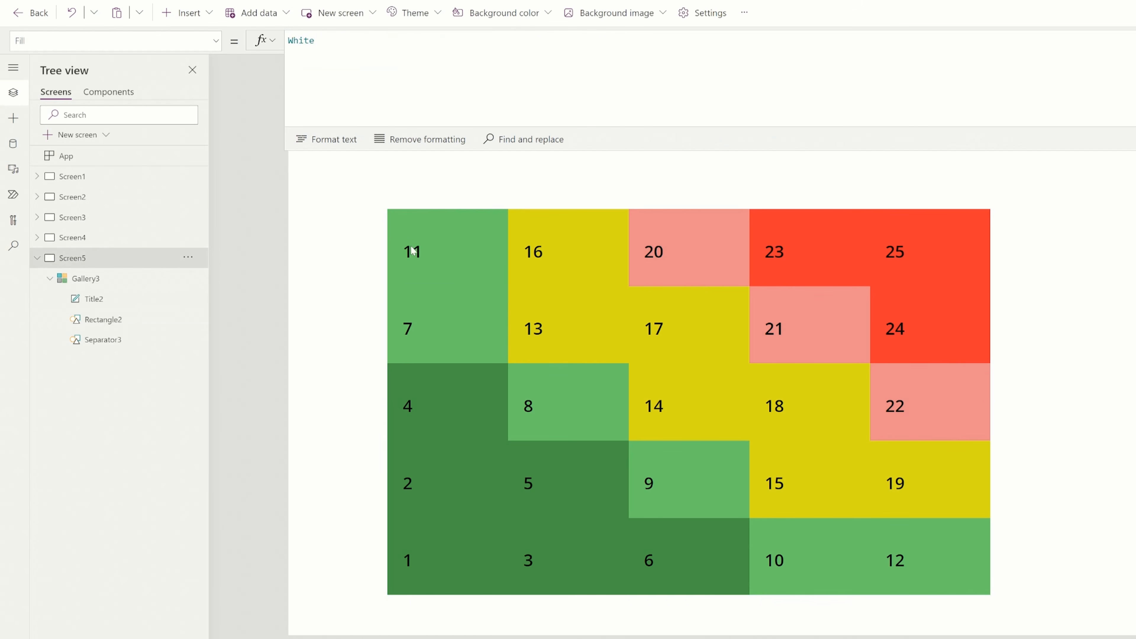
pyautogui.click(412, 244)
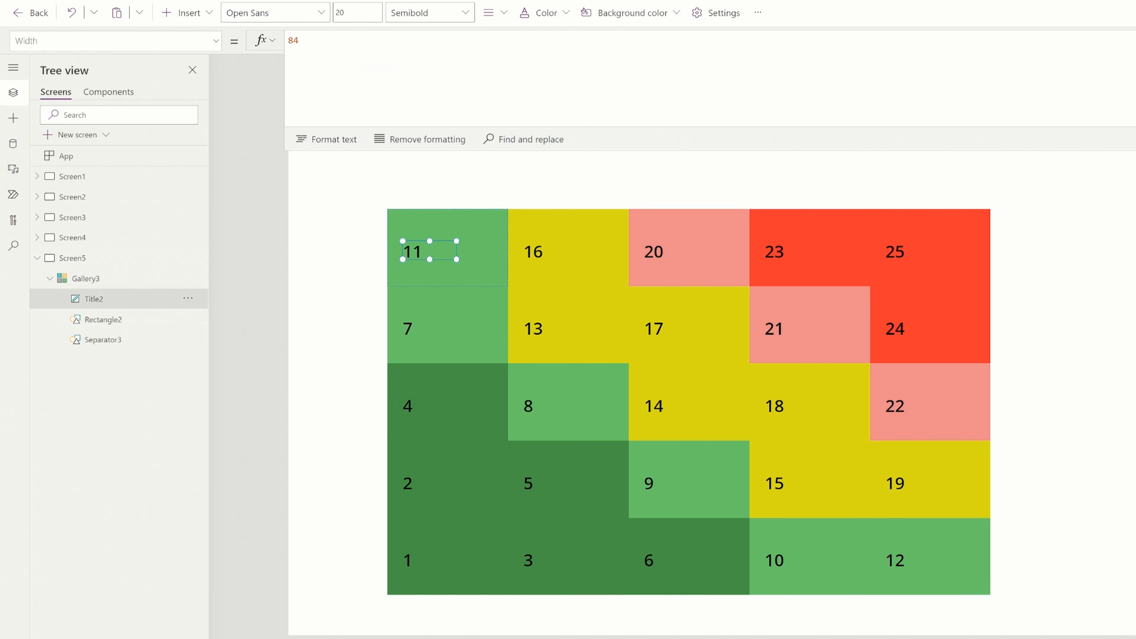
pyautogui.click(214, 40)
pyautogui.scroll(-5, 102, 207)
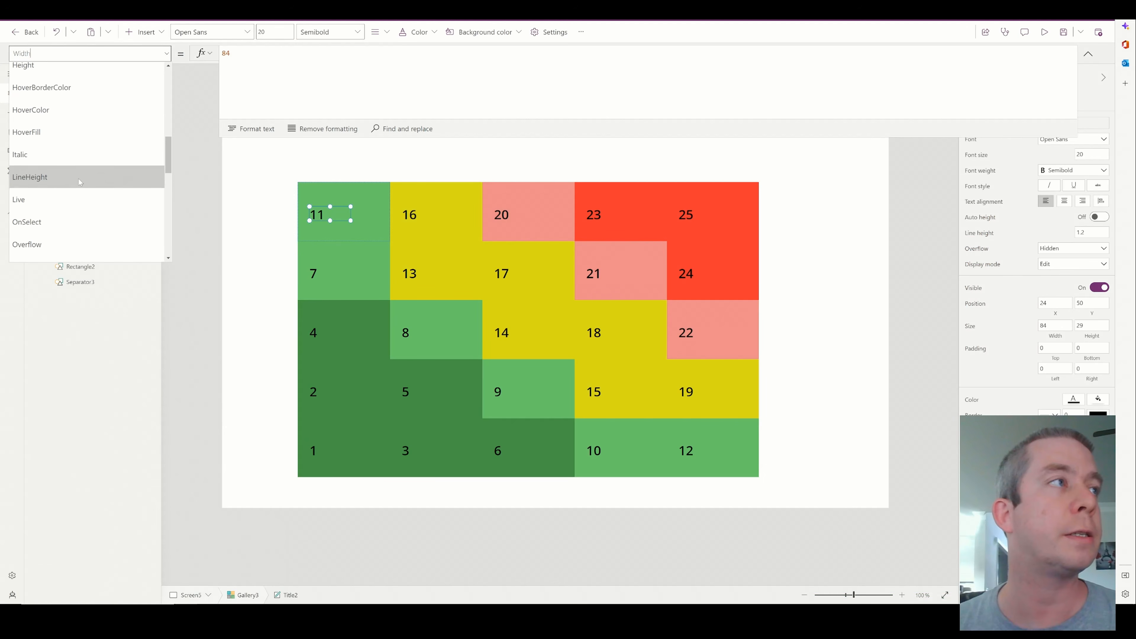
pyautogui.scroll(-5, 79, 181)
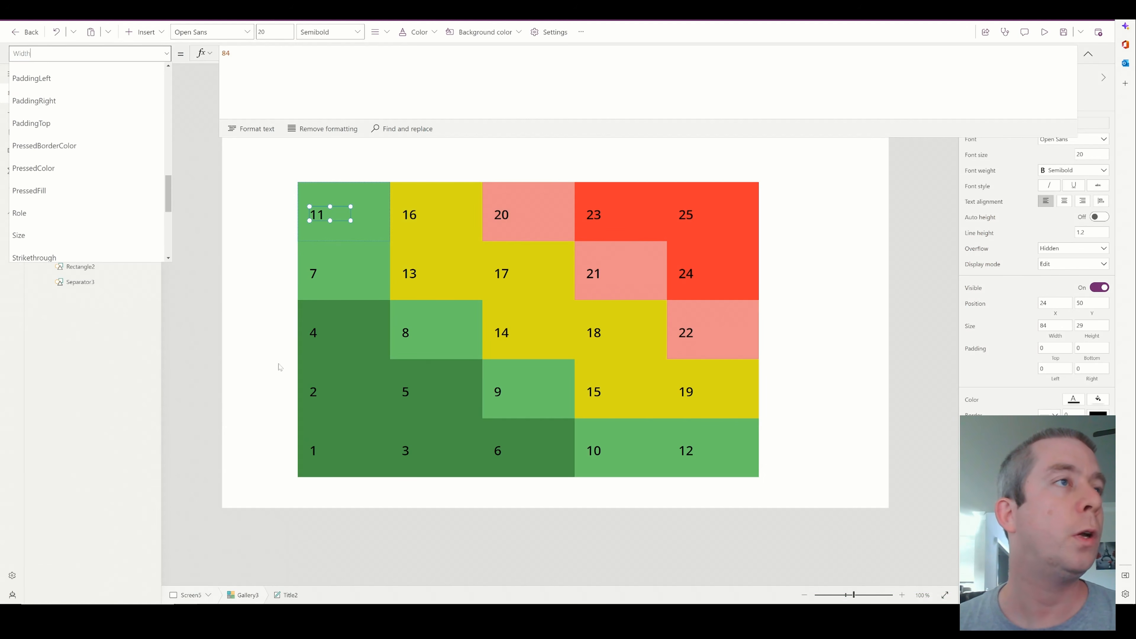
pyautogui.click(317, 398)
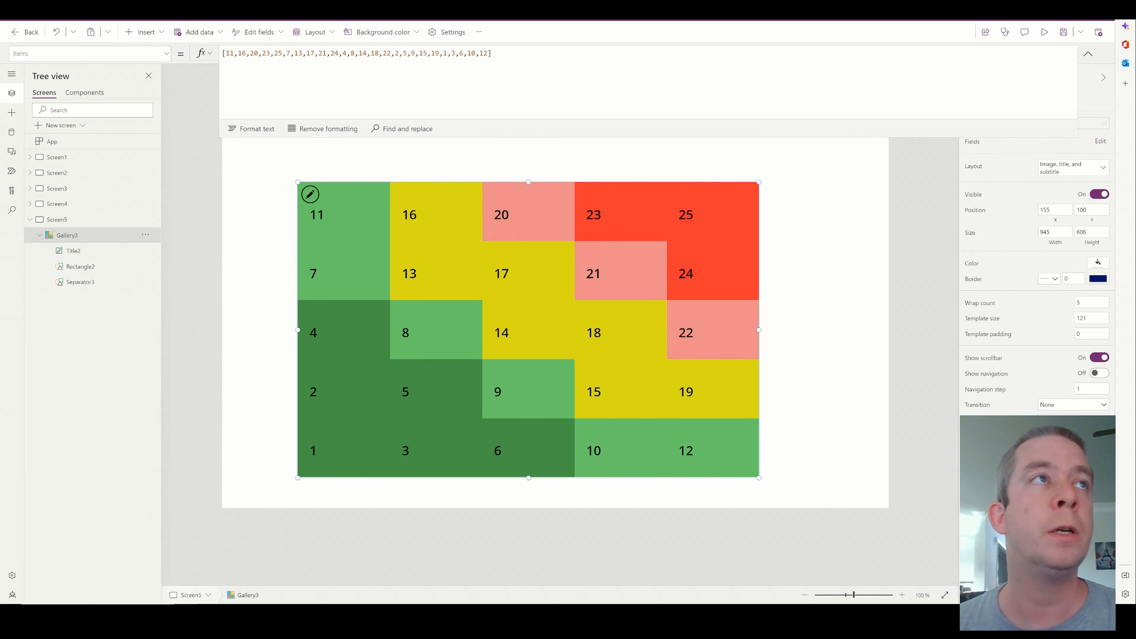
pyautogui.moveTo(223, 53); pyautogui.dragTo(491, 53)
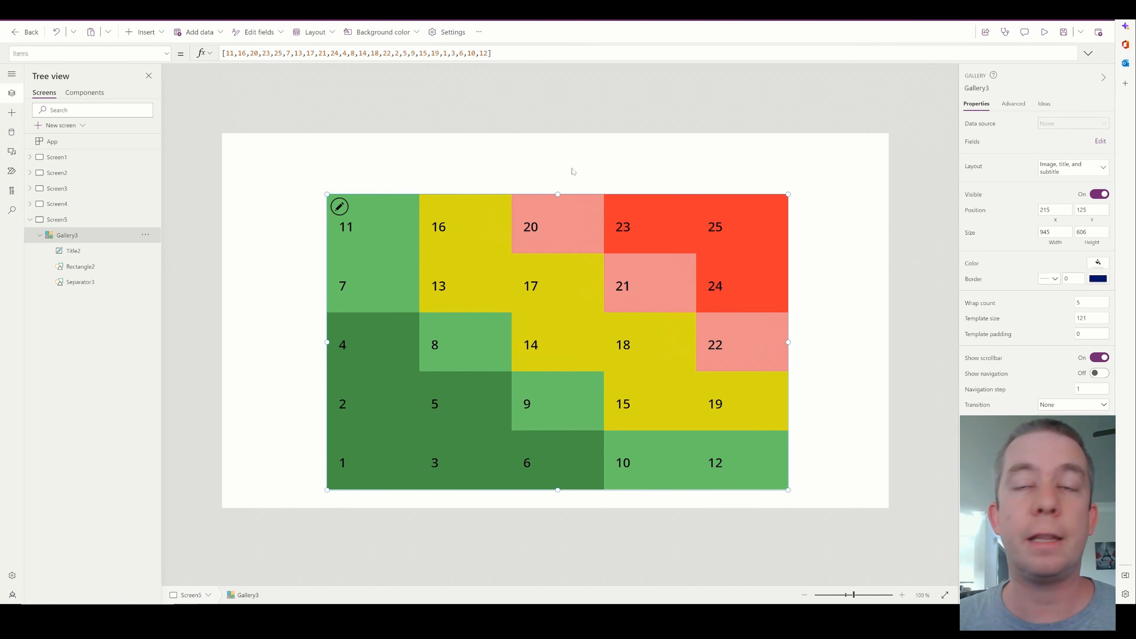
# Insert a text label directly above the gallery's first column, 190 wide and 80 high
pyautogui.click(144, 32)
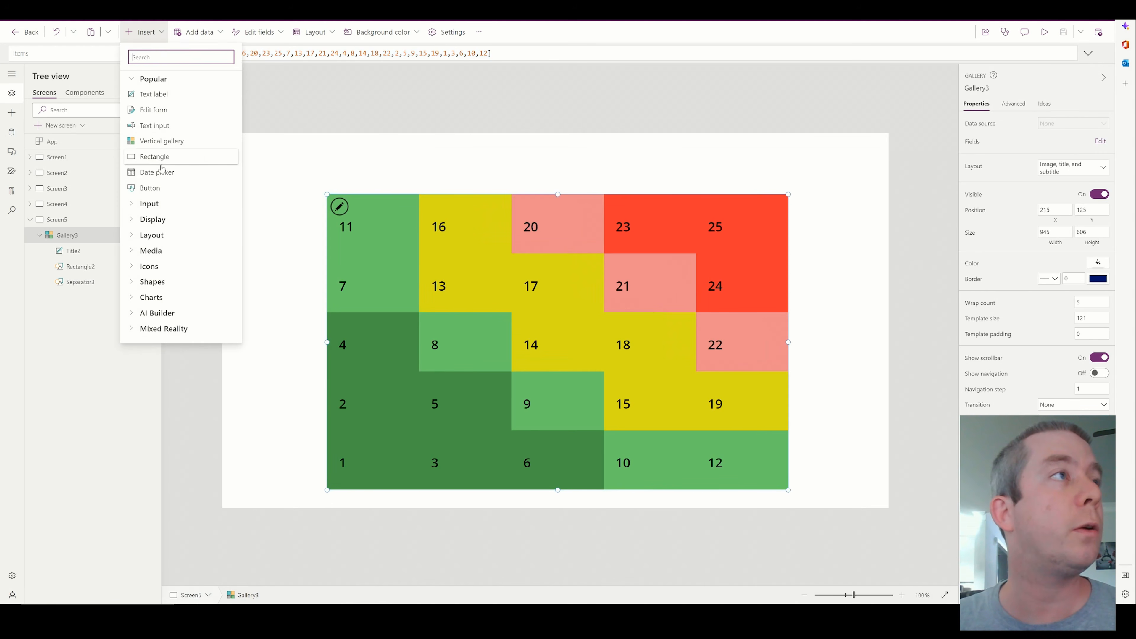
pyautogui.click(165, 97)
pyautogui.moveTo(266, 154); pyautogui.dragTo(419, 201)
pyautogui.click(505, 172)
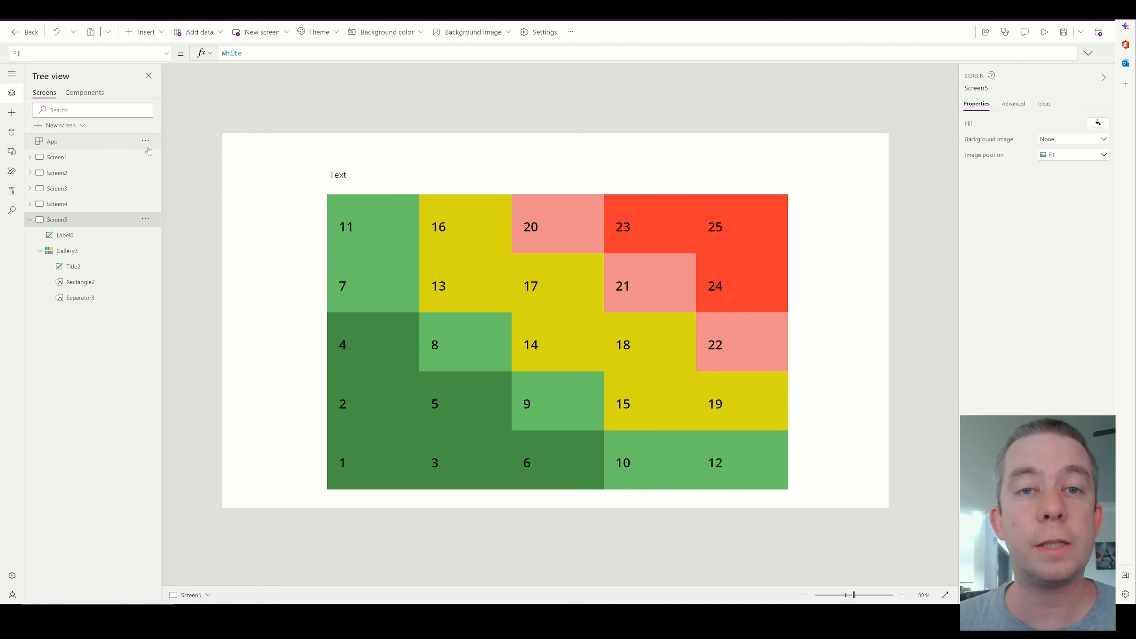
# Change the text of the label above the first column to "Very Unlikely"
pyautogui.click(351, 177)
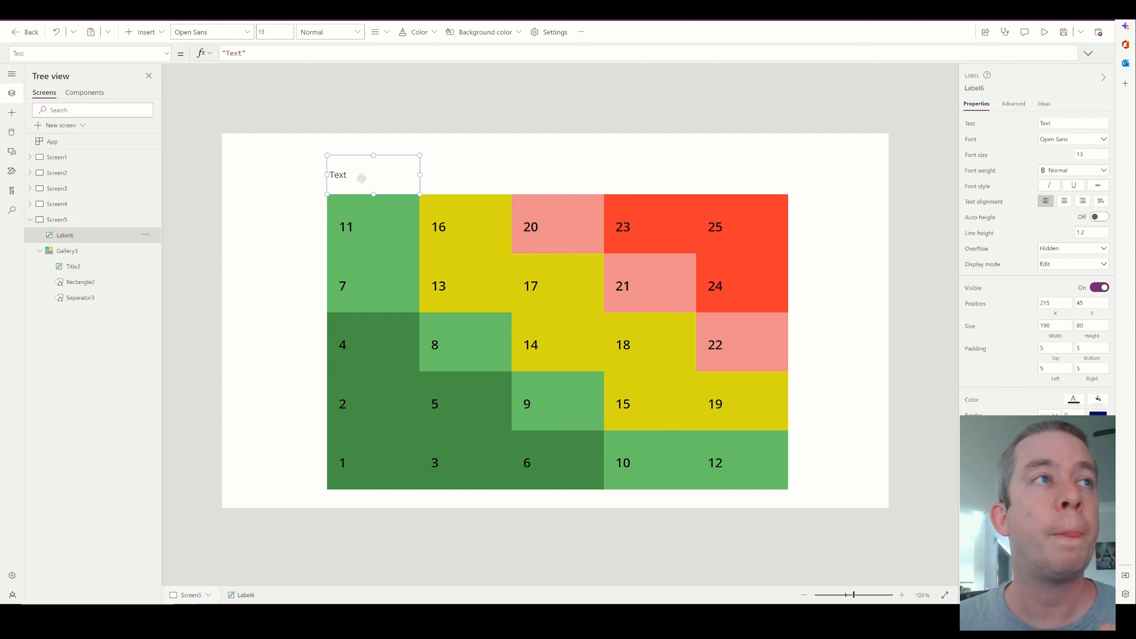
pyautogui.doubleClick(234, 53)
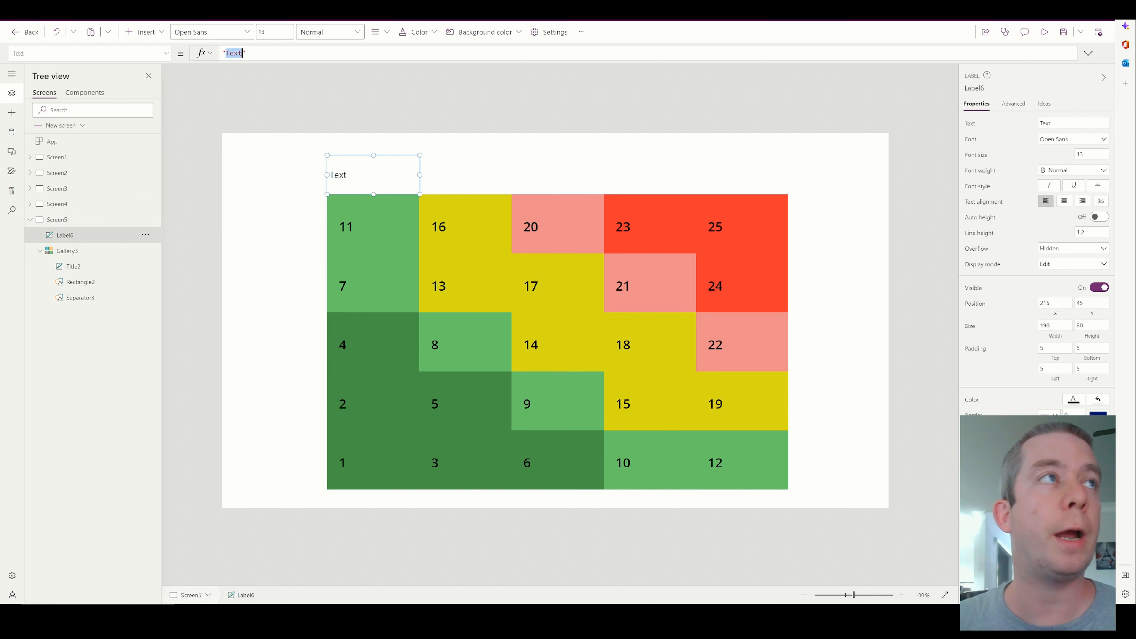
pyautogui.write('Very Unlik')
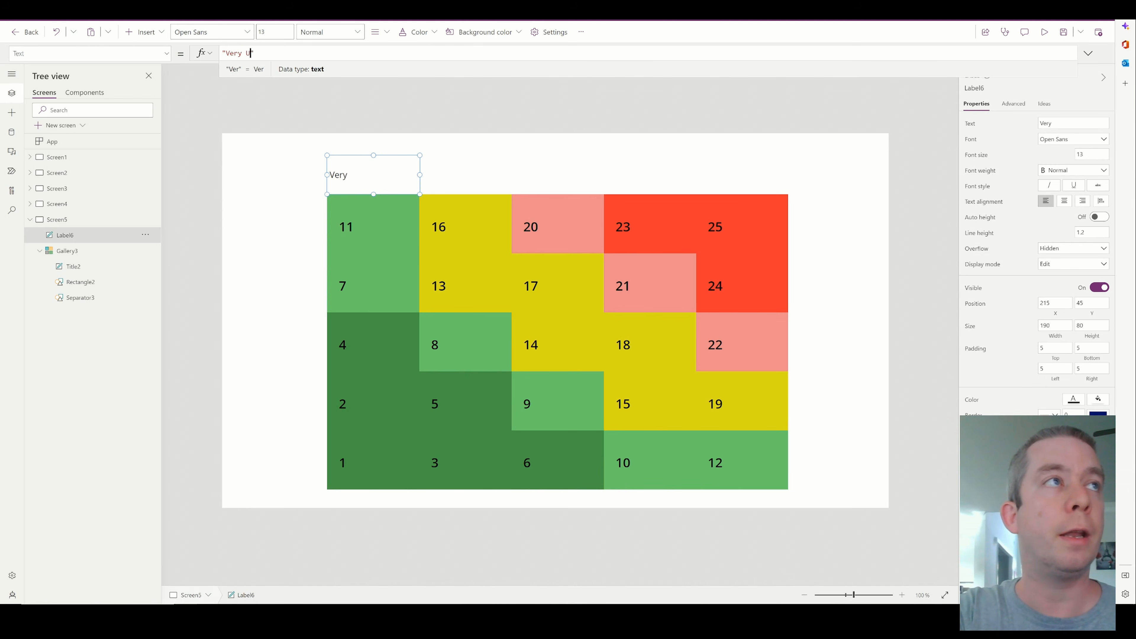
pyautogui.write('ely')
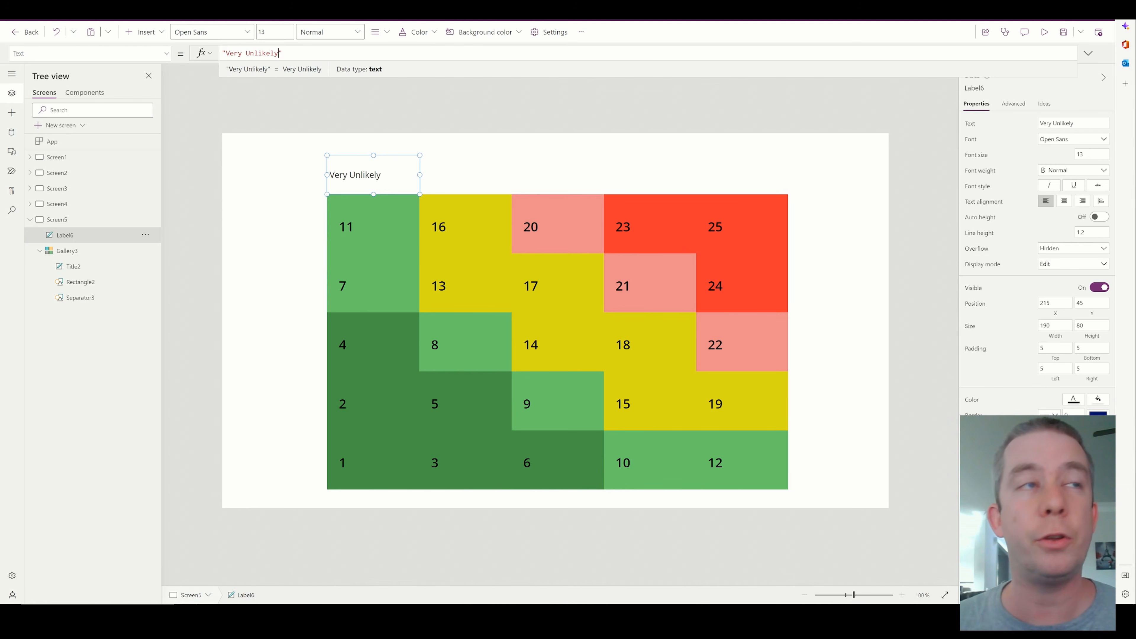
# Centre the Very Unlikely label's text and give the label a border thickness of 2
pyautogui.click(1064, 201)
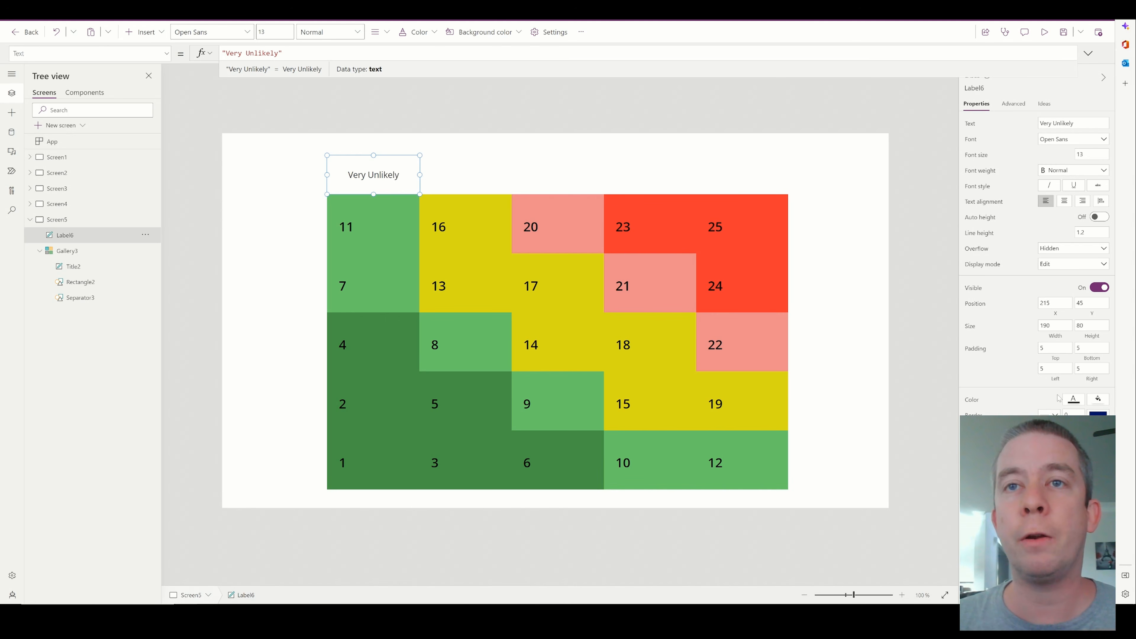
pyautogui.write('2')
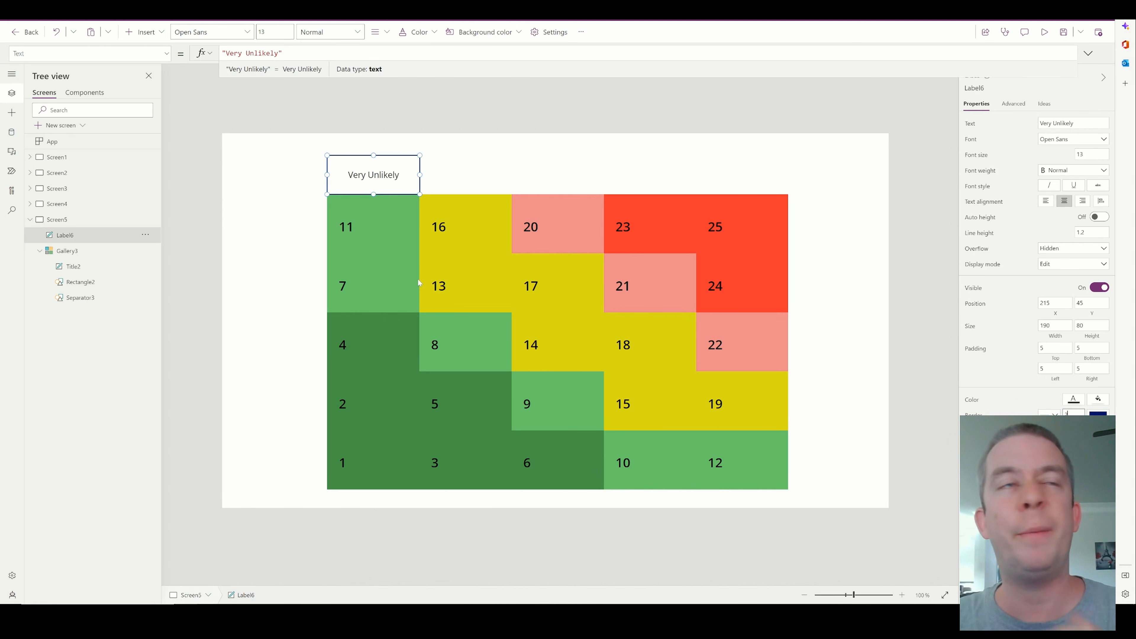
pyautogui.click(456, 164)
# Duplicate the Very Unlikely label and place the copies side by side above the gallery's second and third columns
pyautogui.click(384, 175)
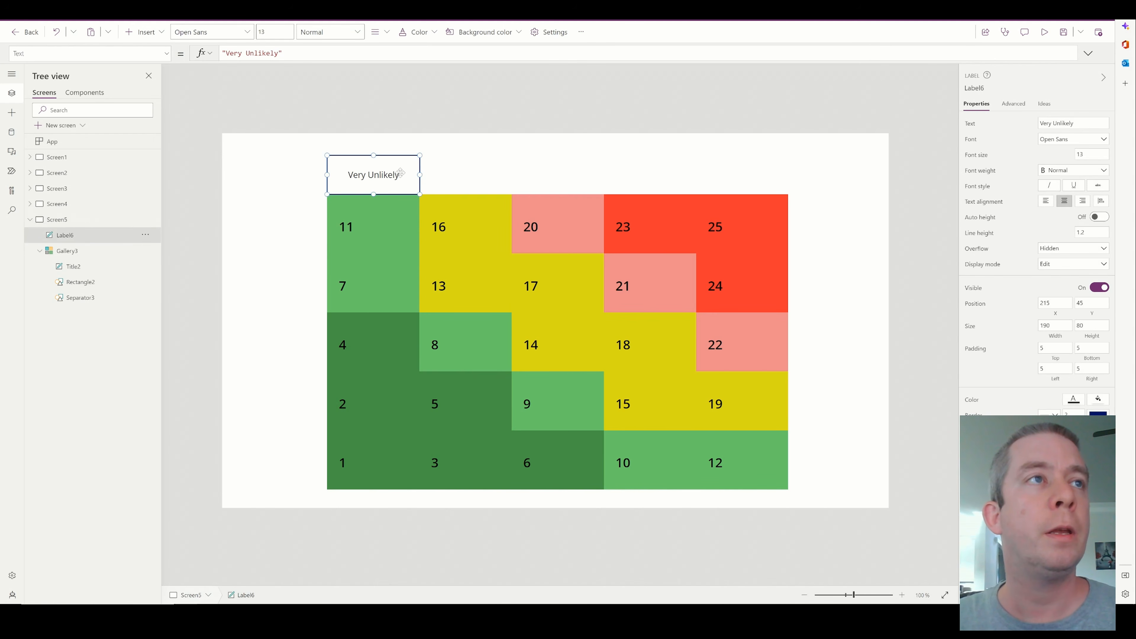
pyautogui.hotkey('ctrl', 'c')
pyautogui.hotkey('ctrl', 'v')
pyautogui.moveTo(385, 175); pyautogui.dragTo(466, 175)
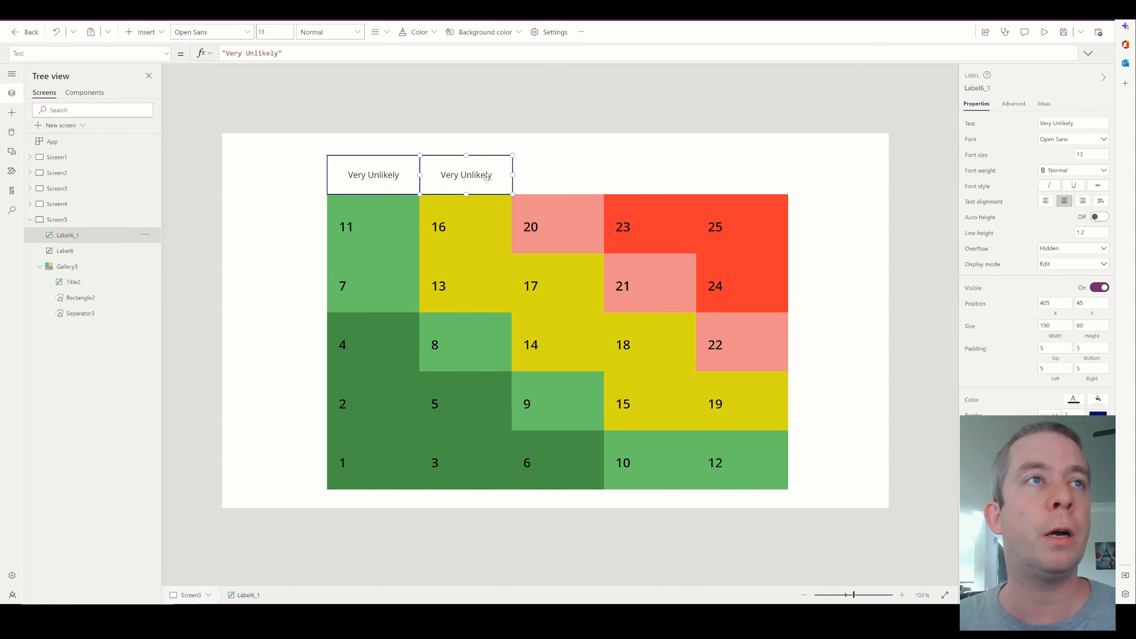
pyautogui.hotkey('ctrl', 'v')
pyautogui.moveTo(386, 183); pyautogui.dragTo(560, 175)
pyautogui.click(465, 185)
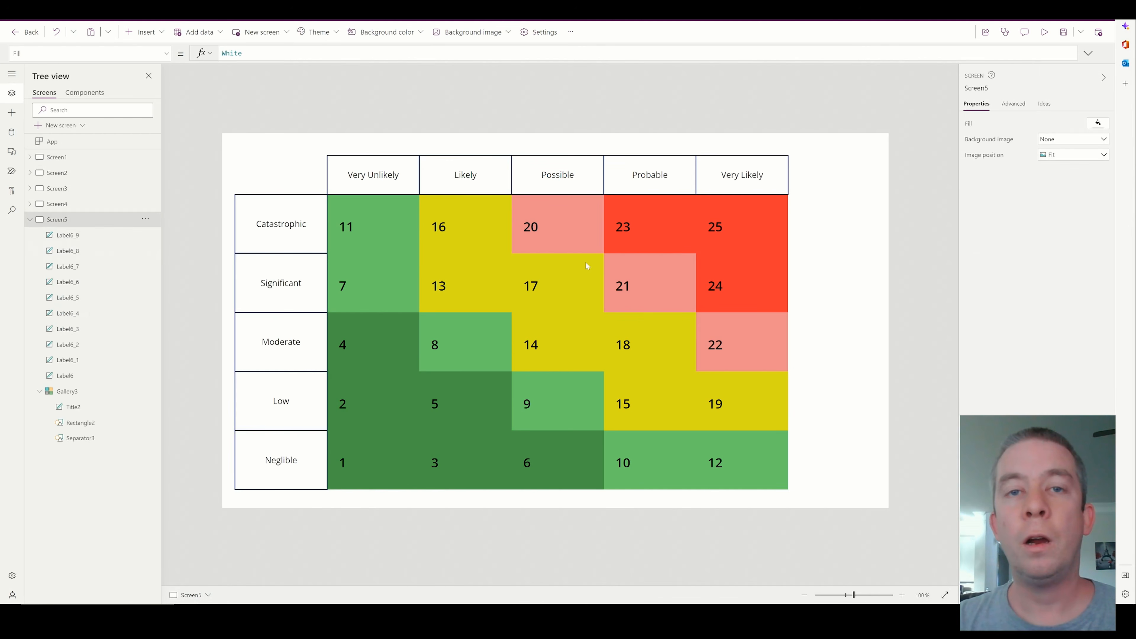
# Set the border thickness of the gallery's cell rectangle to 2
pyautogui.click(371, 241)
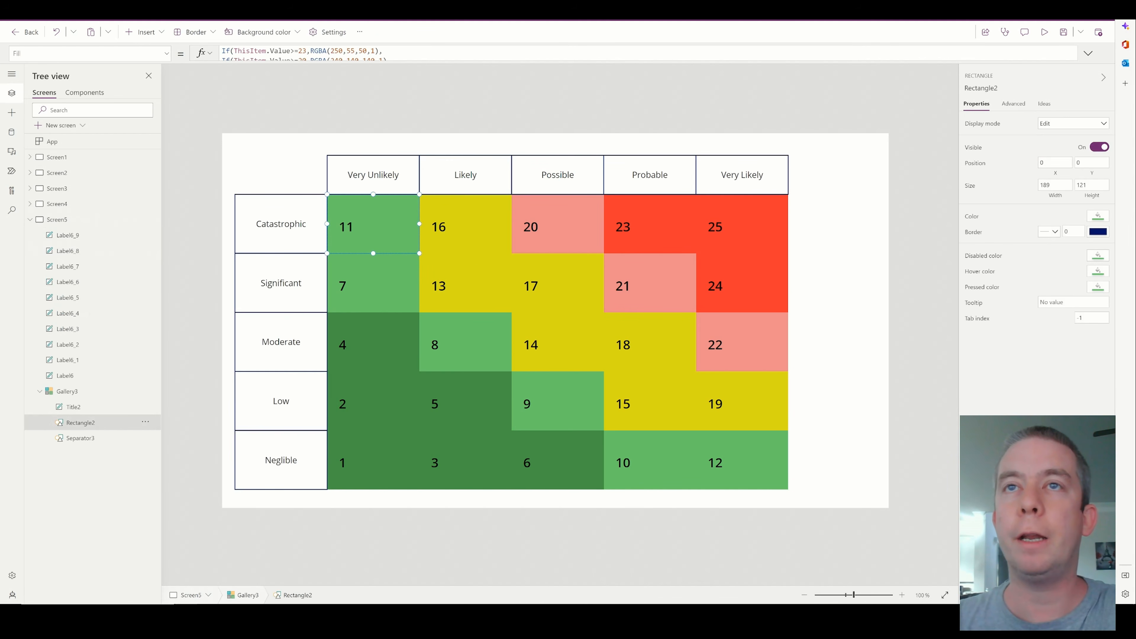
pyautogui.click(1072, 231)
pyautogui.write('2')
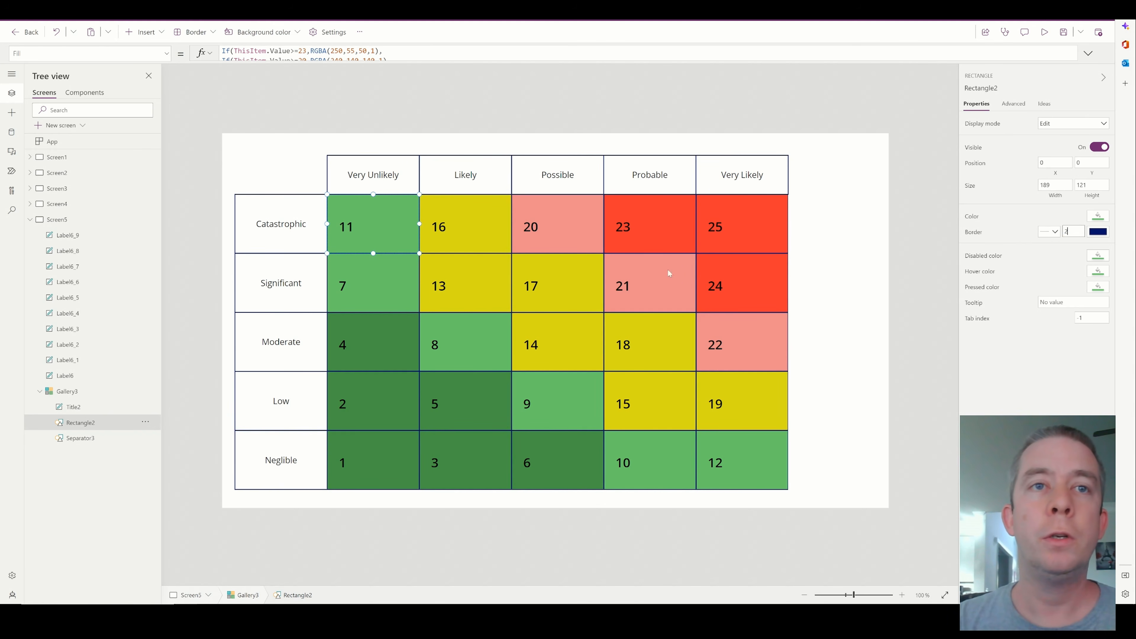
# Set the gallery's width to 946
pyautogui.click(783, 278)
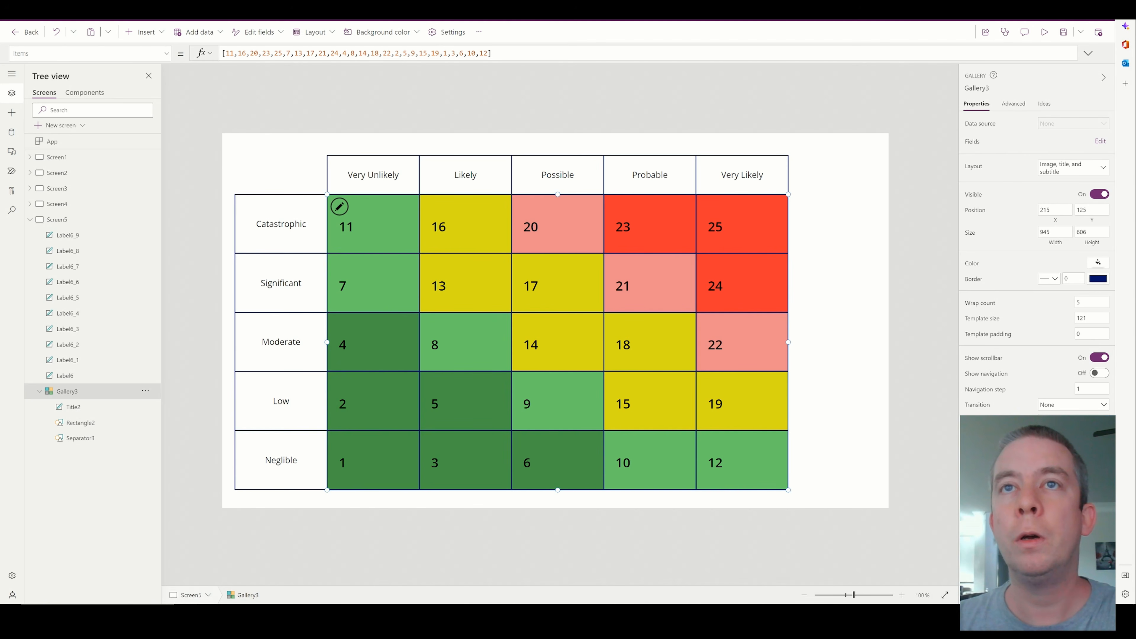
pyautogui.click(1057, 232)
pyautogui.press('BackSpace')
pyautogui.write('6')
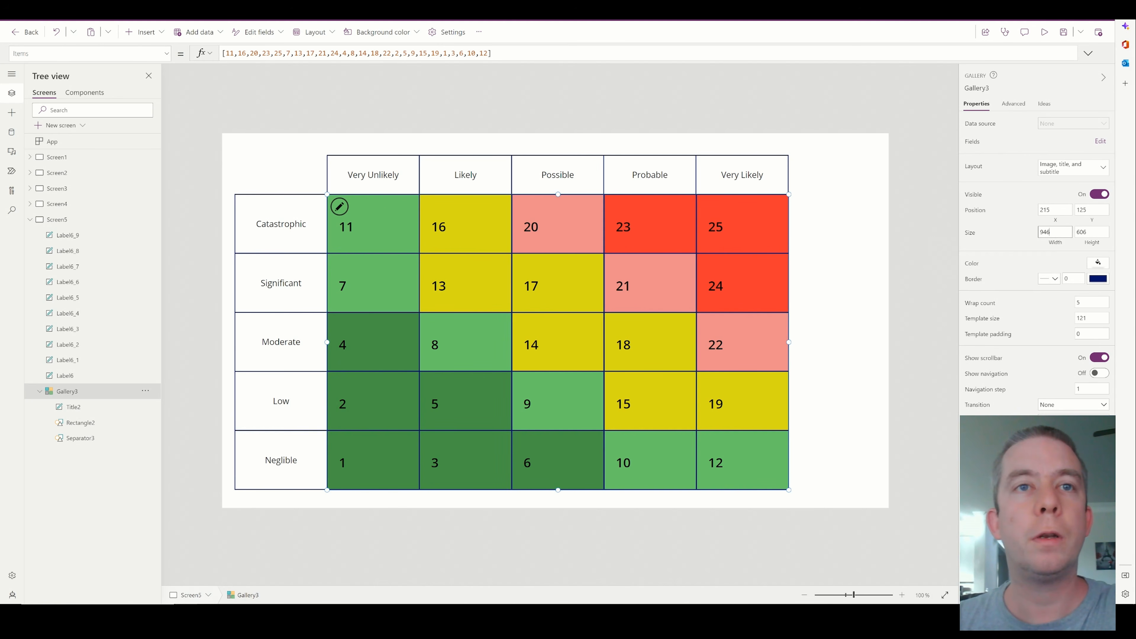
pyautogui.click(862, 257)
pyautogui.click(781, 253)
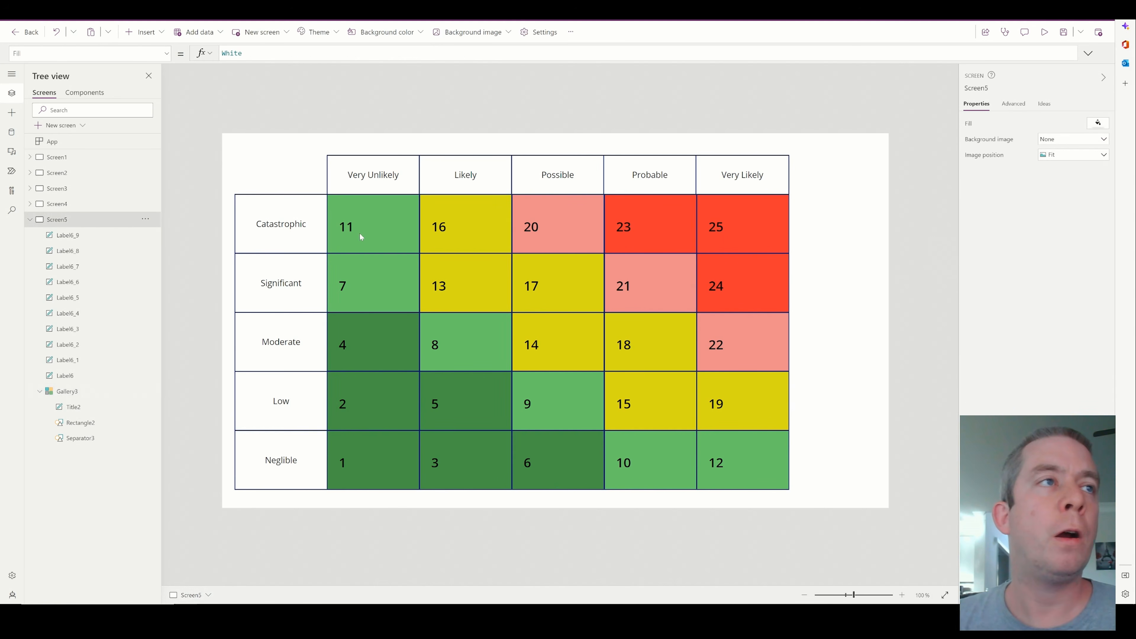
# Fit the gallery's number label into each cell's upper-left corner at about 33 by 31 and set its font size to 10
pyautogui.click(362, 228)
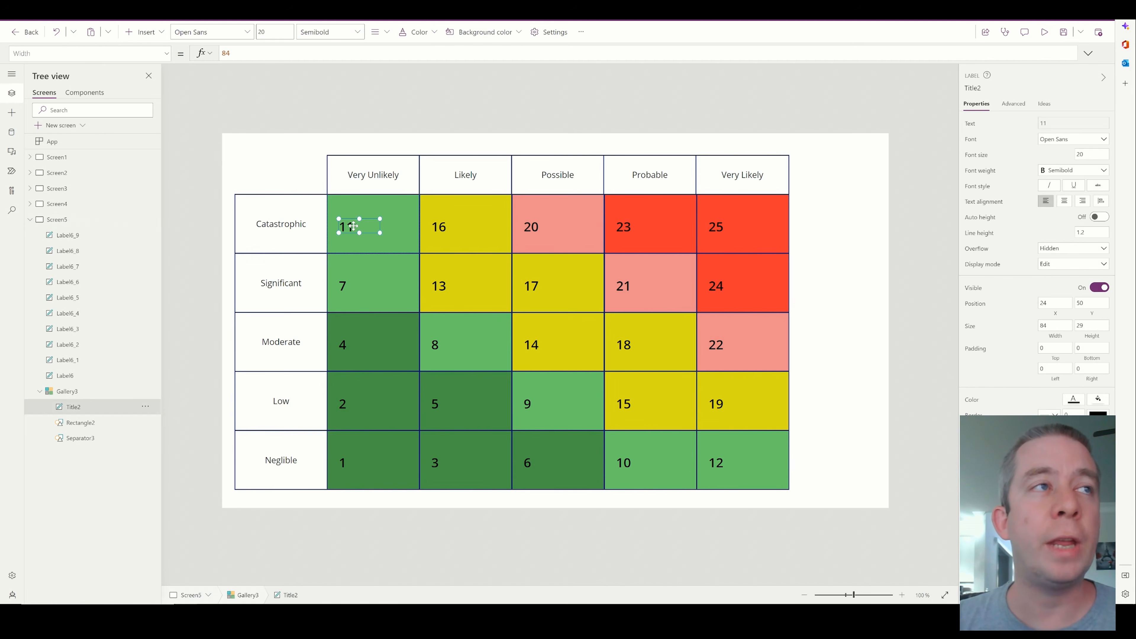
pyautogui.moveTo(353, 226); pyautogui.dragTo(344, 211)
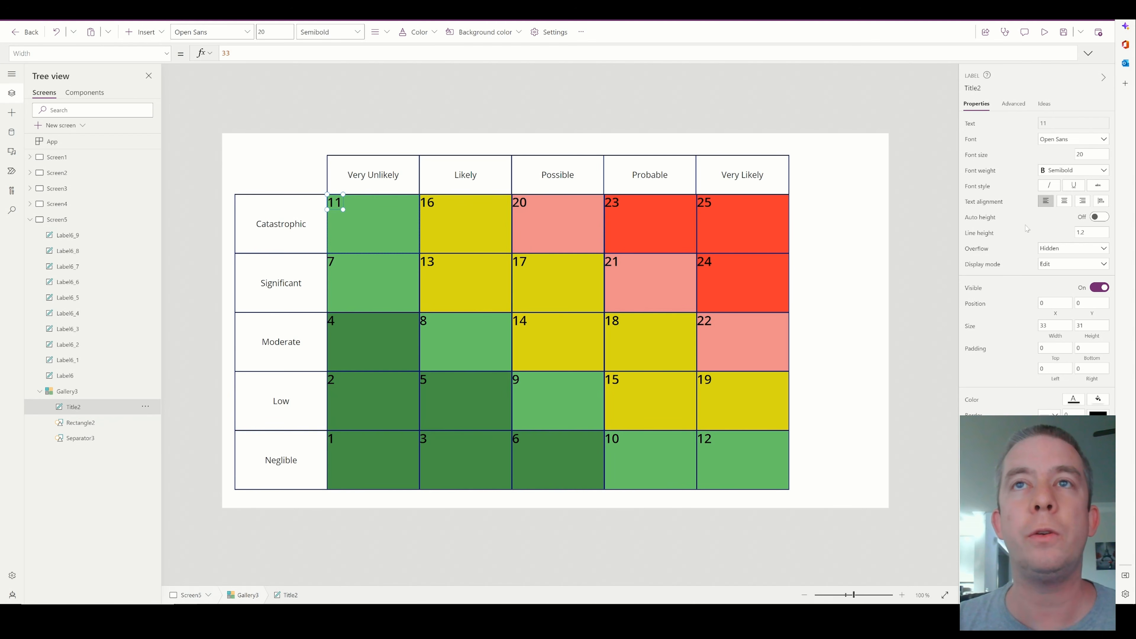
pyautogui.click(1078, 154)
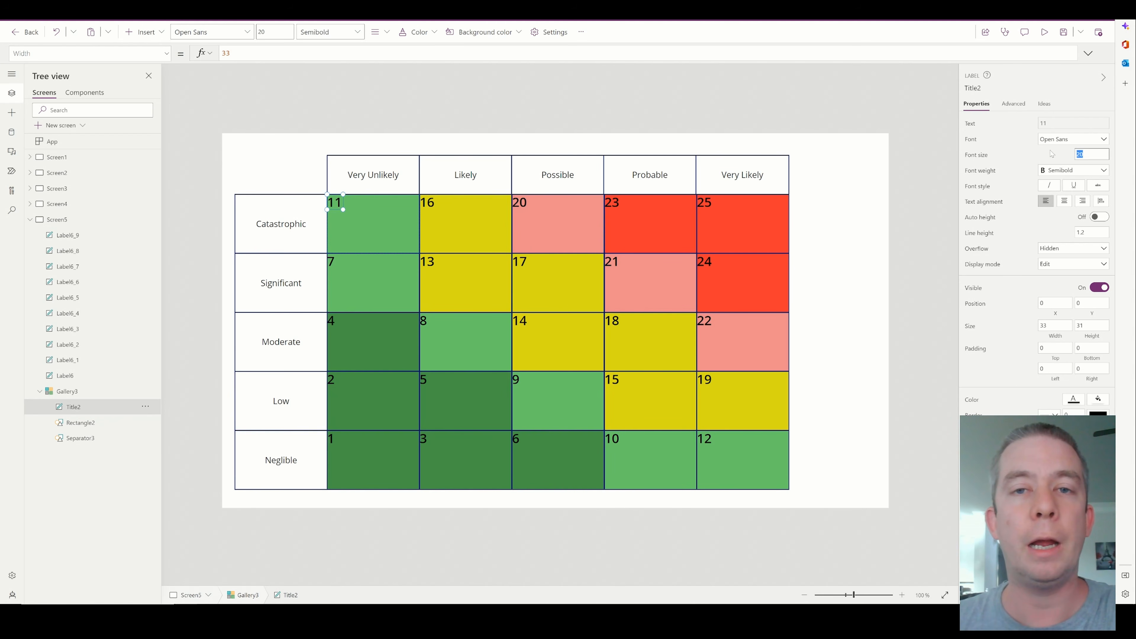
pyautogui.write('20')
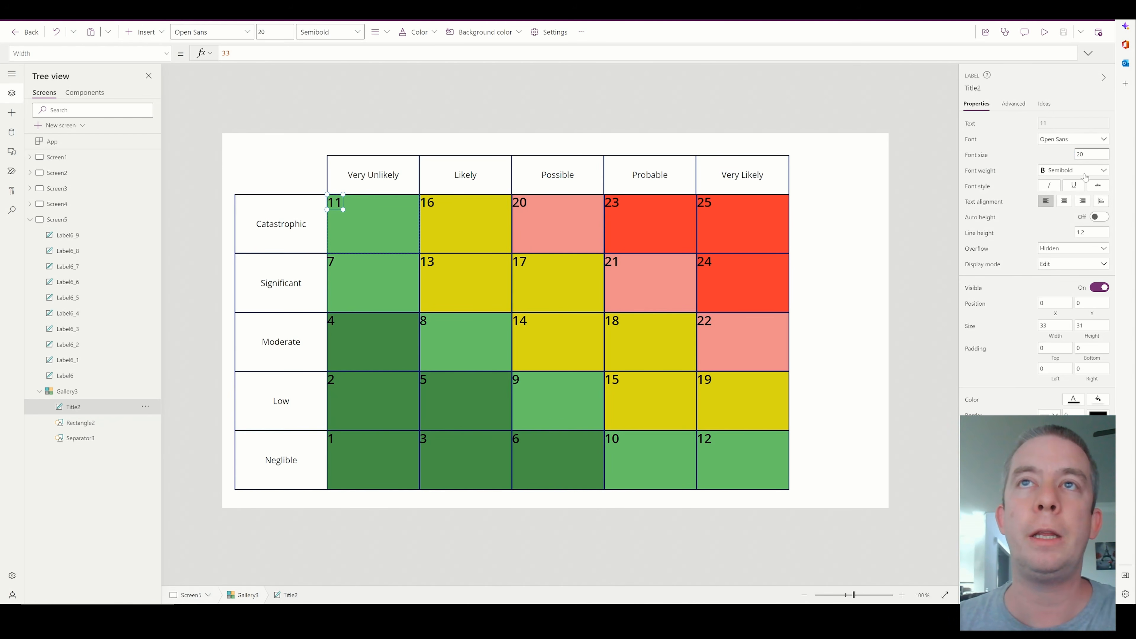
pyautogui.press('BackSpace')
pyautogui.press('BackSpace')
pyautogui.write('10')
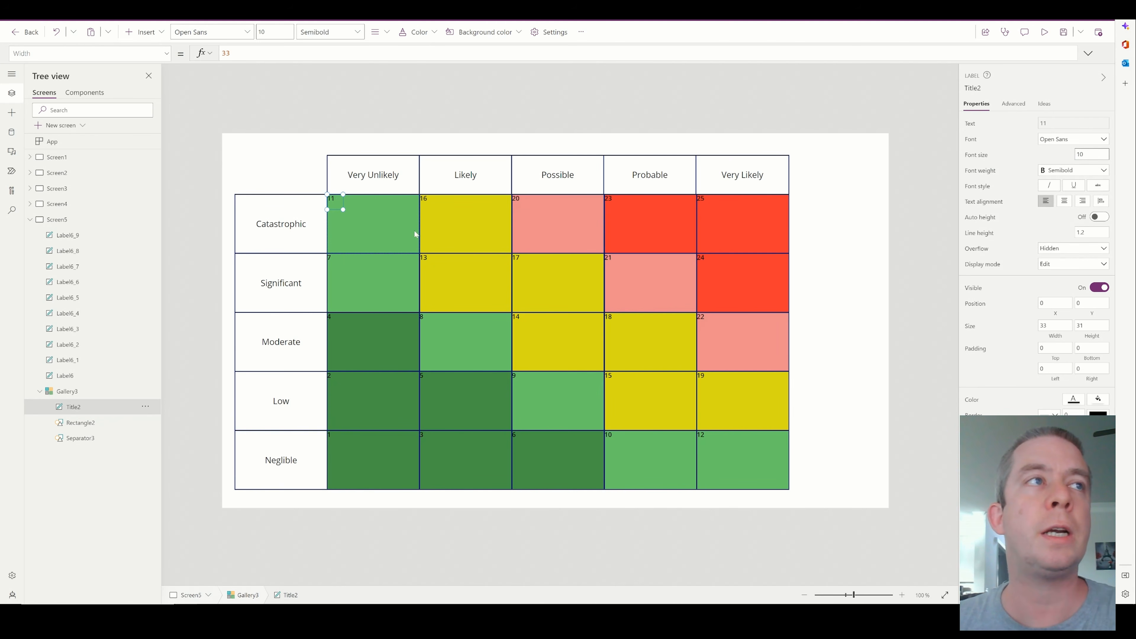
pyautogui.moveTo(344, 208); pyautogui.dragTo(340, 200)
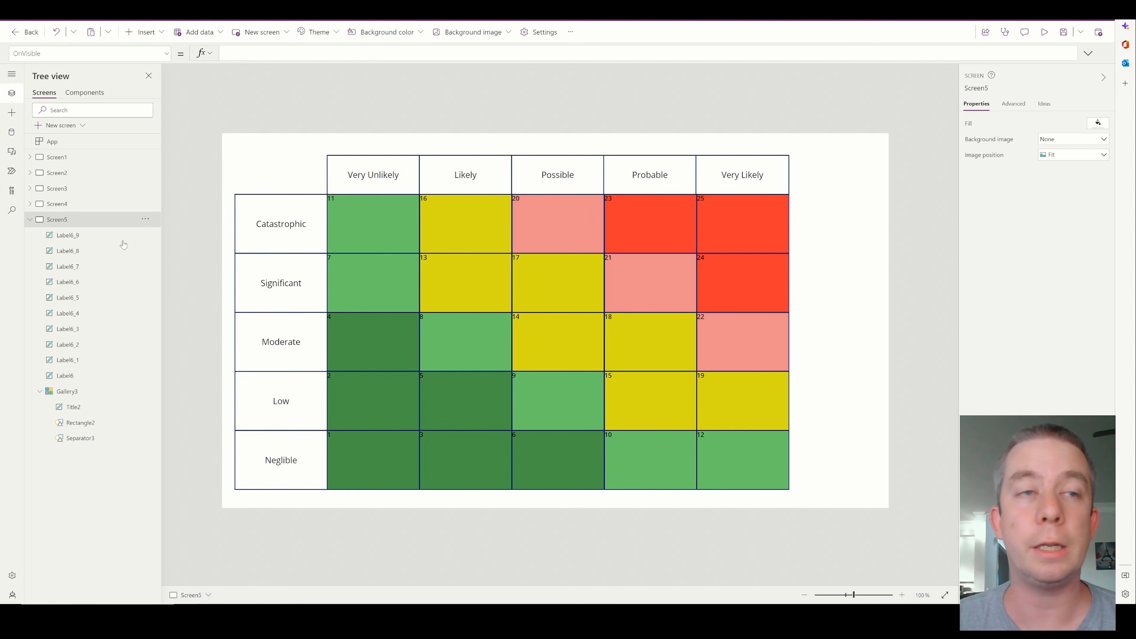
# Start Screen5's OnVisible formula with a ForAll over the 'Issues & Risks' data source
pyautogui.click(111, 13)
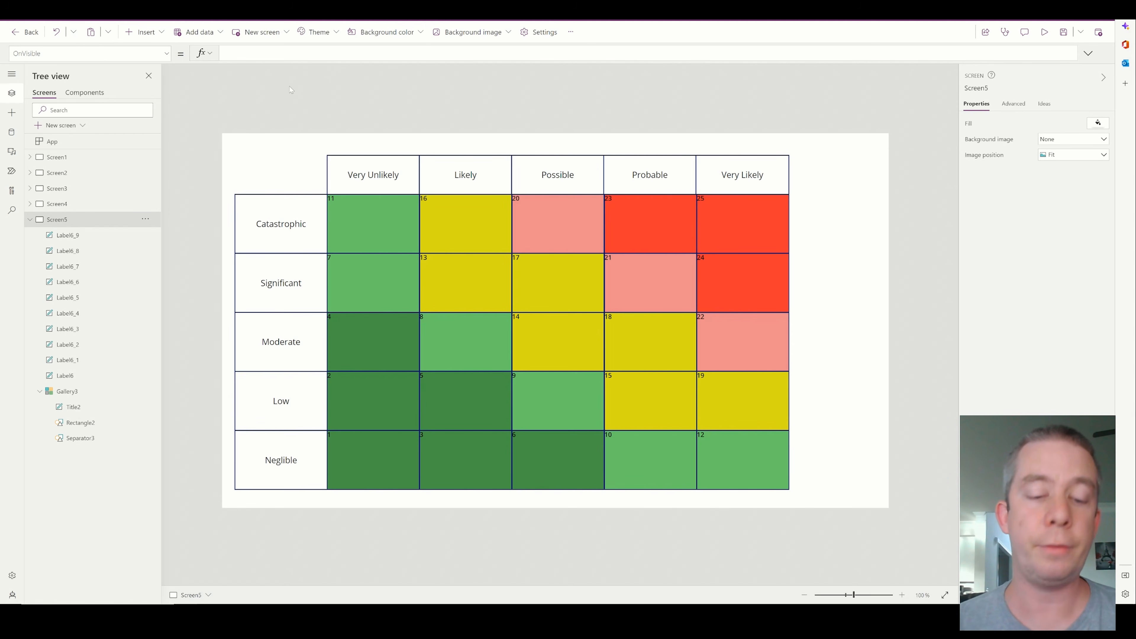
pyautogui.write('For(Is')
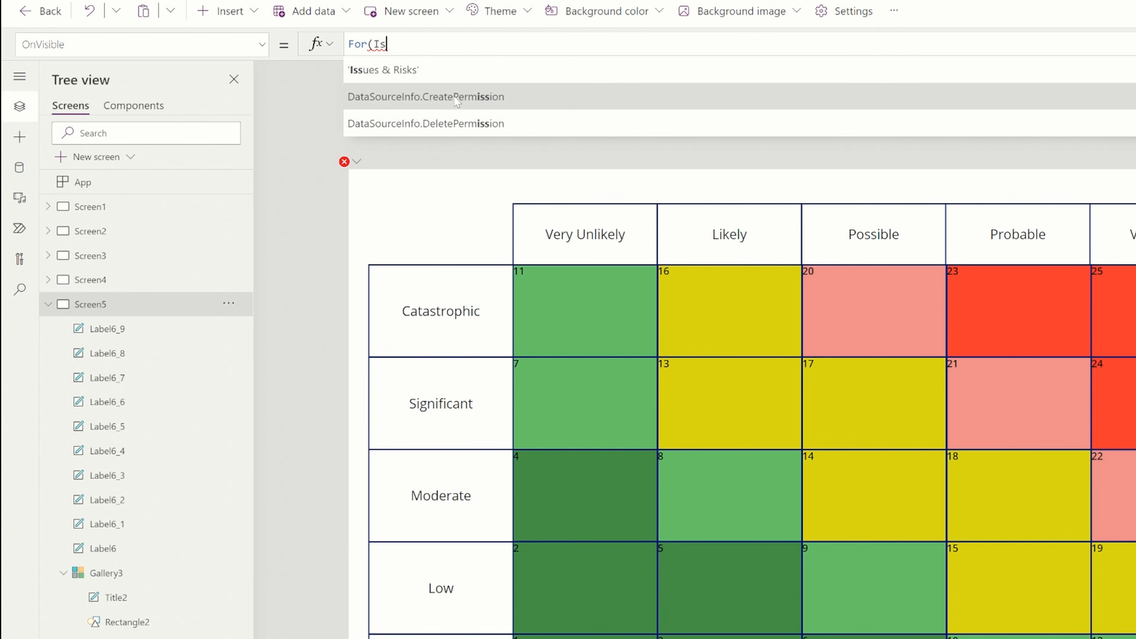
pyautogui.press('BackSpace')
pyautogui.press('BackSpace')
pyautogui.press('BackSpace')
pyautogui.write('Al')
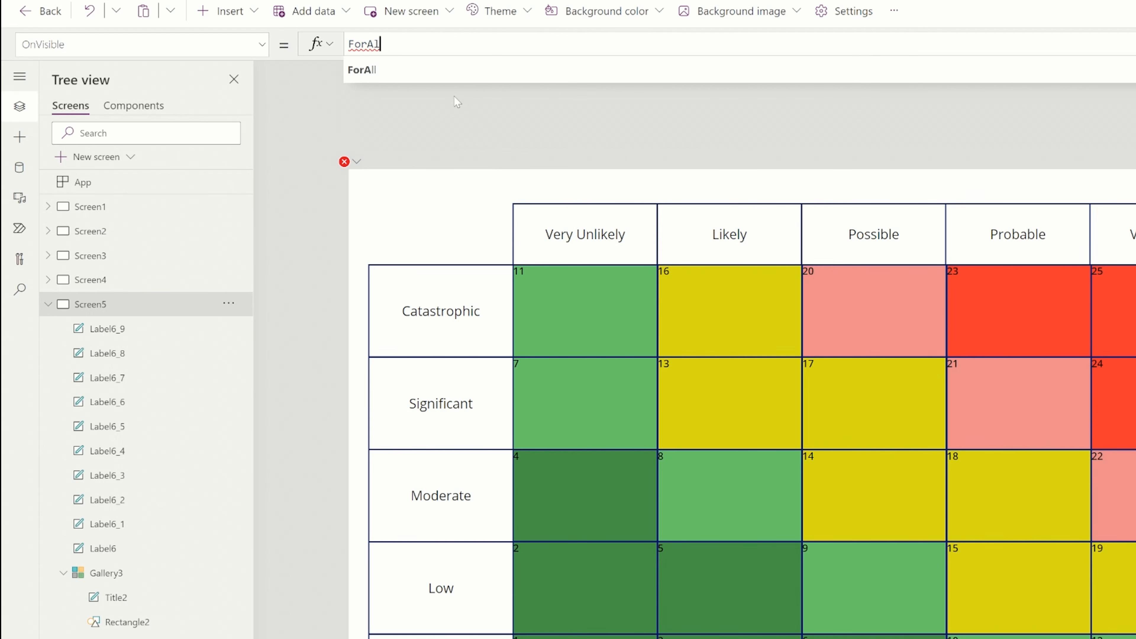
pyautogui.write('l(Issu')
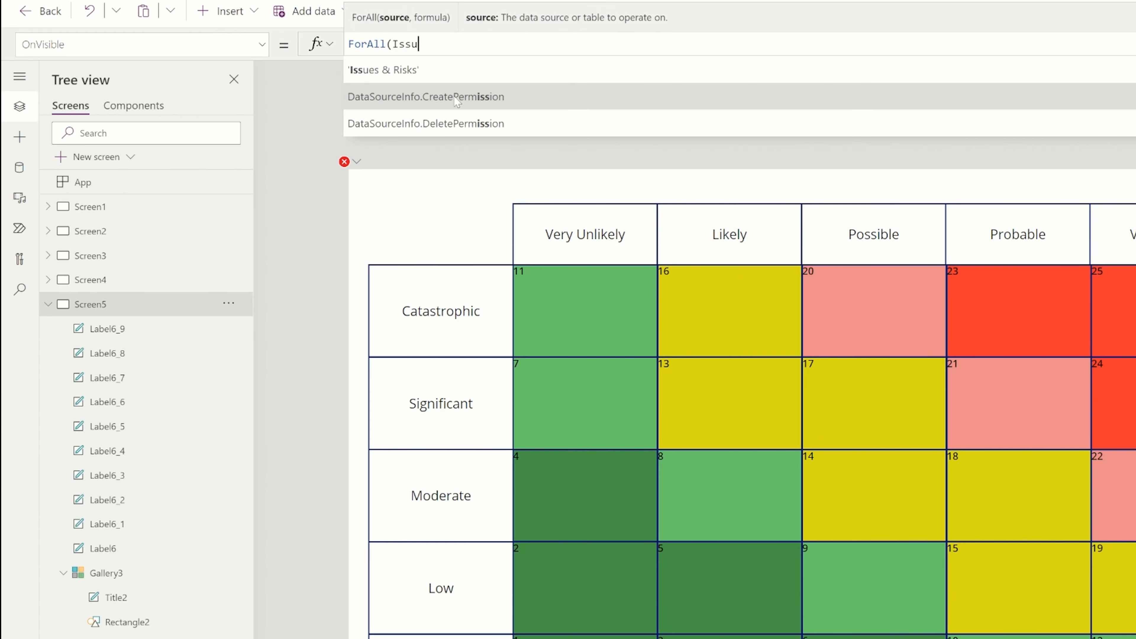
pyautogui.press('Tab')
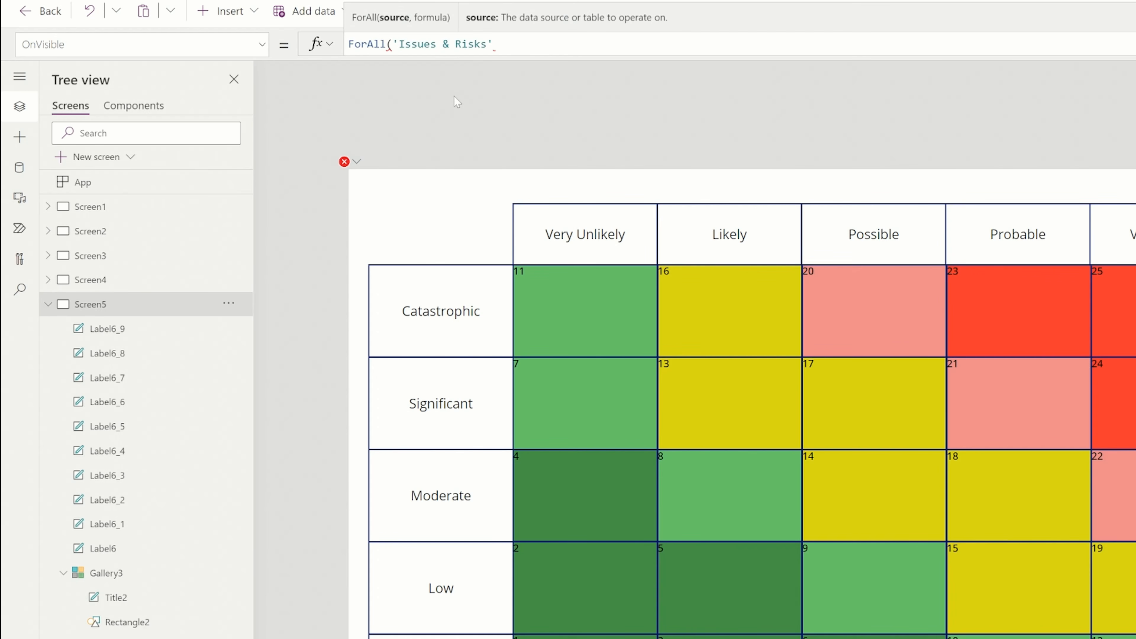
pyautogui.write(',Collect(')
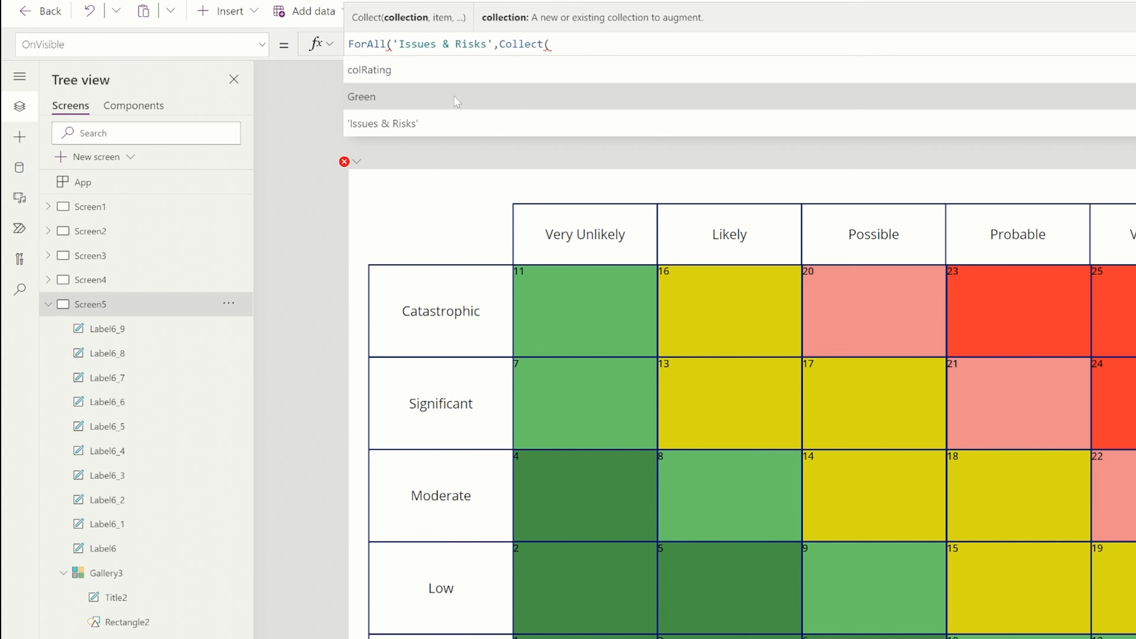
pyautogui.write('col')
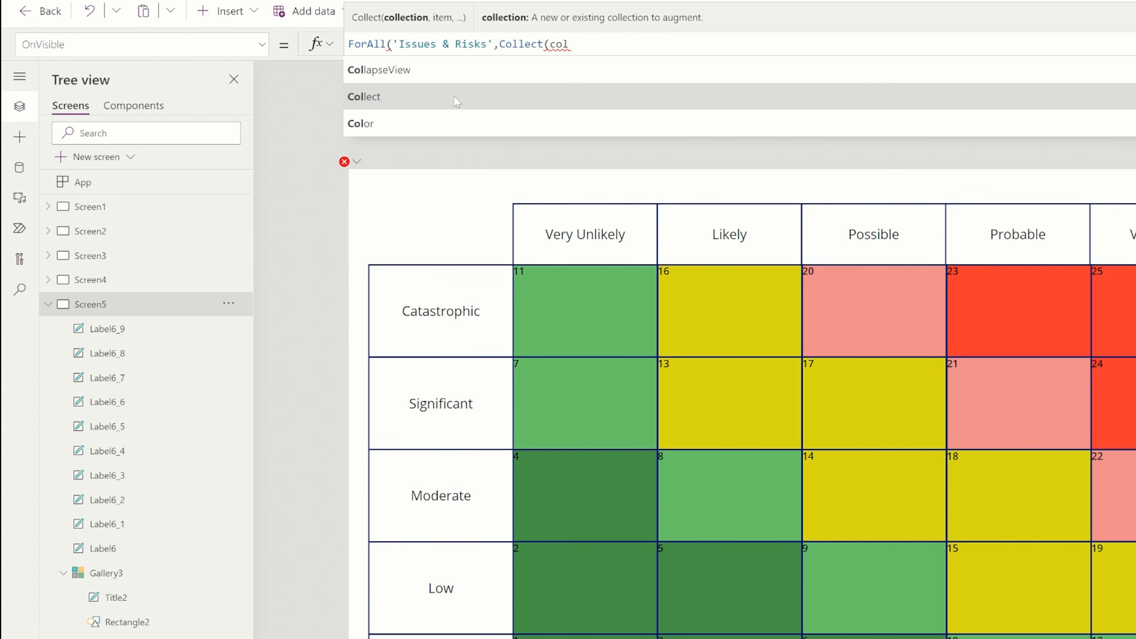
pyautogui.write('IssuesRisks')
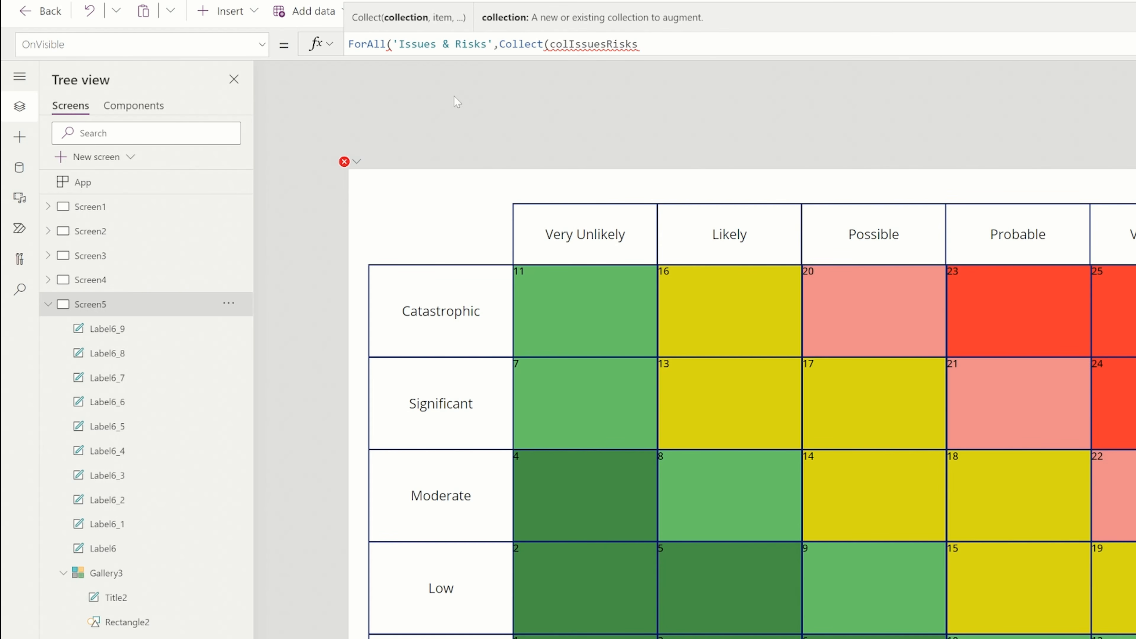
pyautogui.write(',{Title')
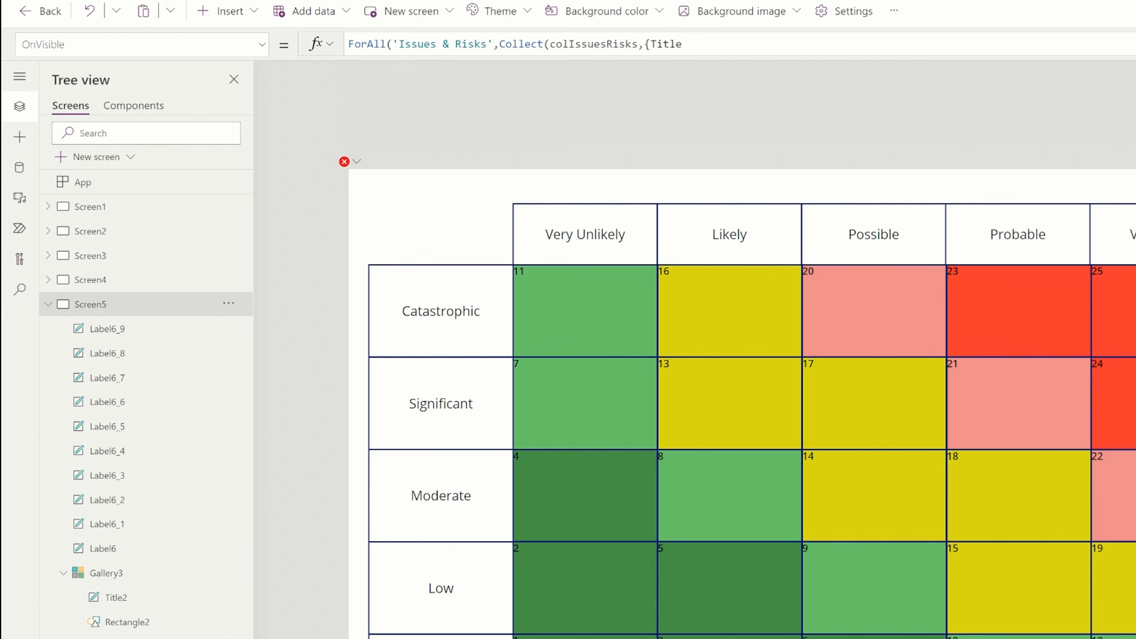
# Inside the ForAll, collect a record with the field Title32432 set to Title into the collection colIssuesRisks and close the formula
pyautogui.click(684, 44)
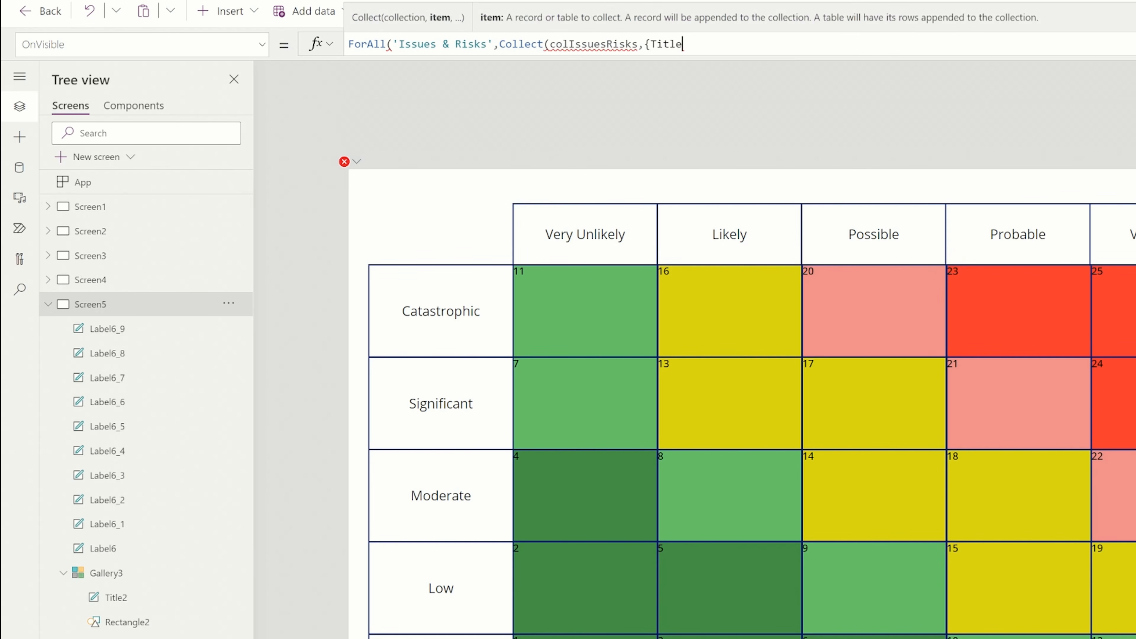
pyautogui.write('32432:')
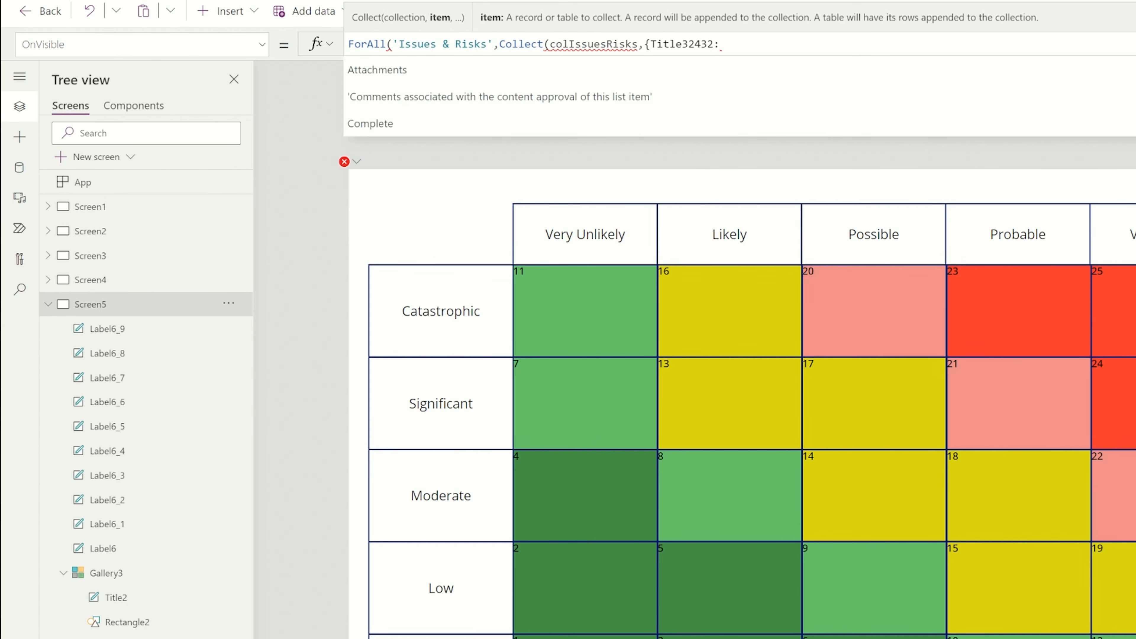
pyautogui.write('Title}')
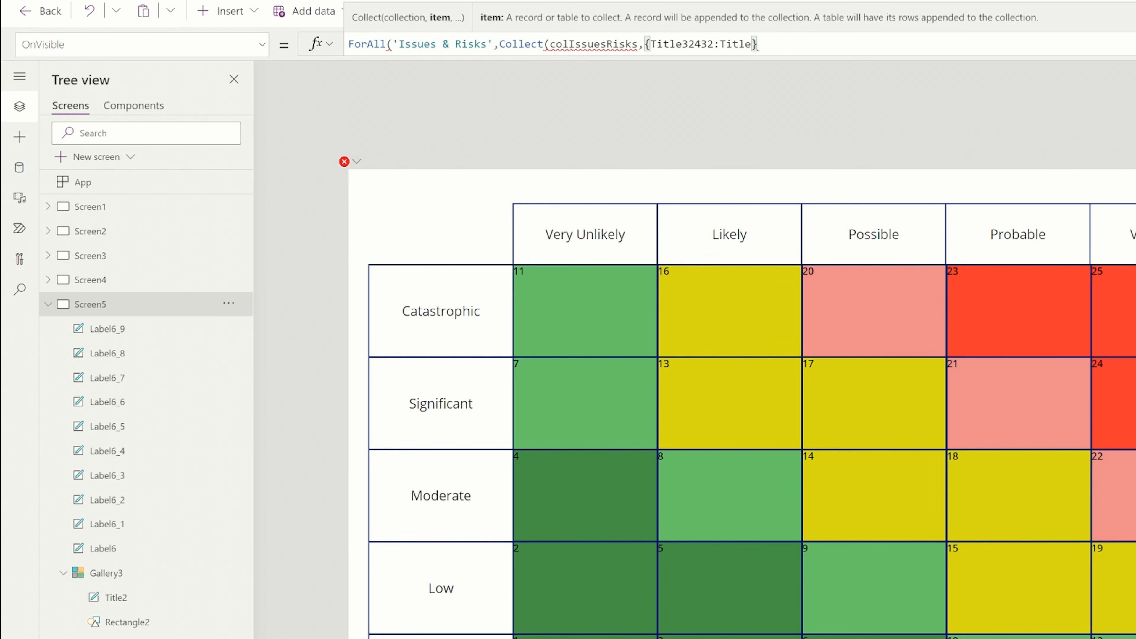
pyautogui.write(')')
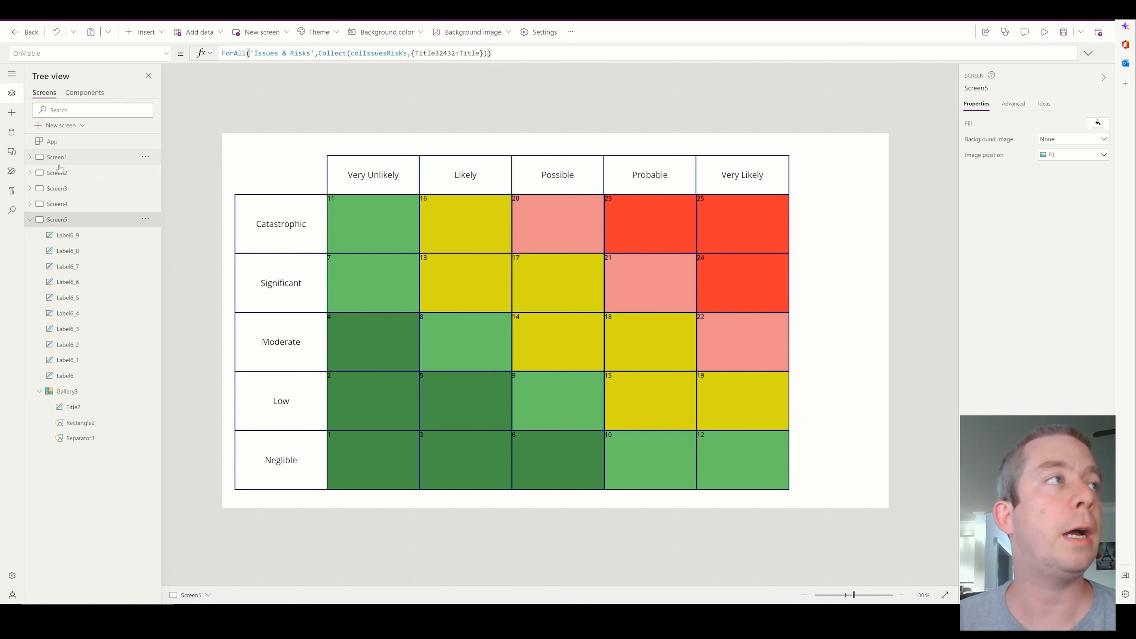
# Change the View Matrix button on Screen1 so that it navigates to Screen5
pyautogui.click(63, 175)
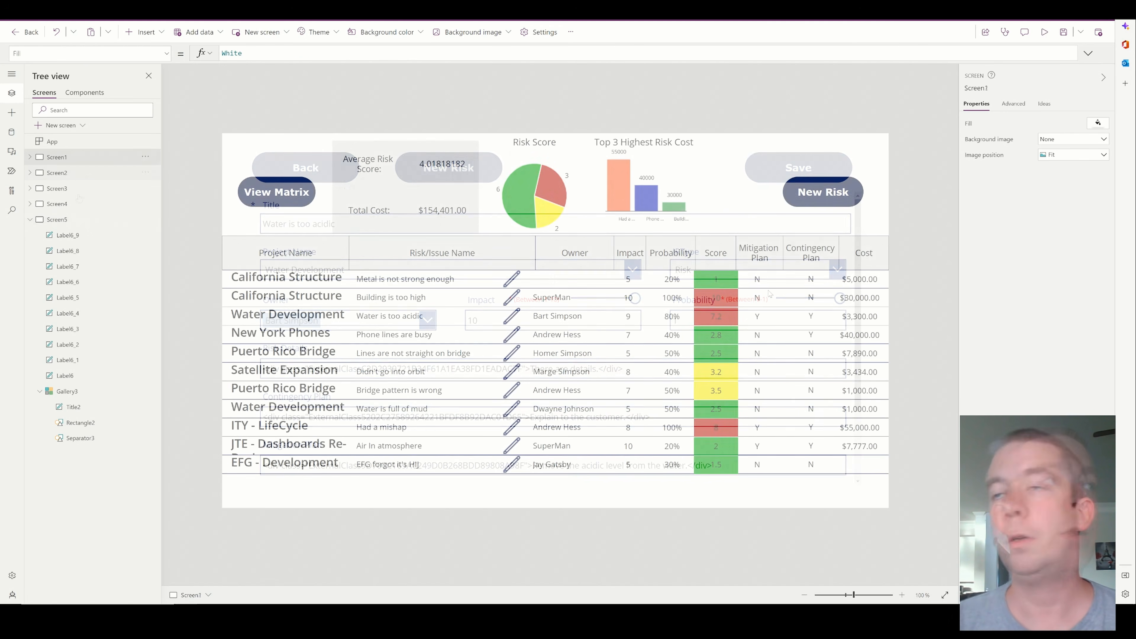
pyautogui.click(277, 192)
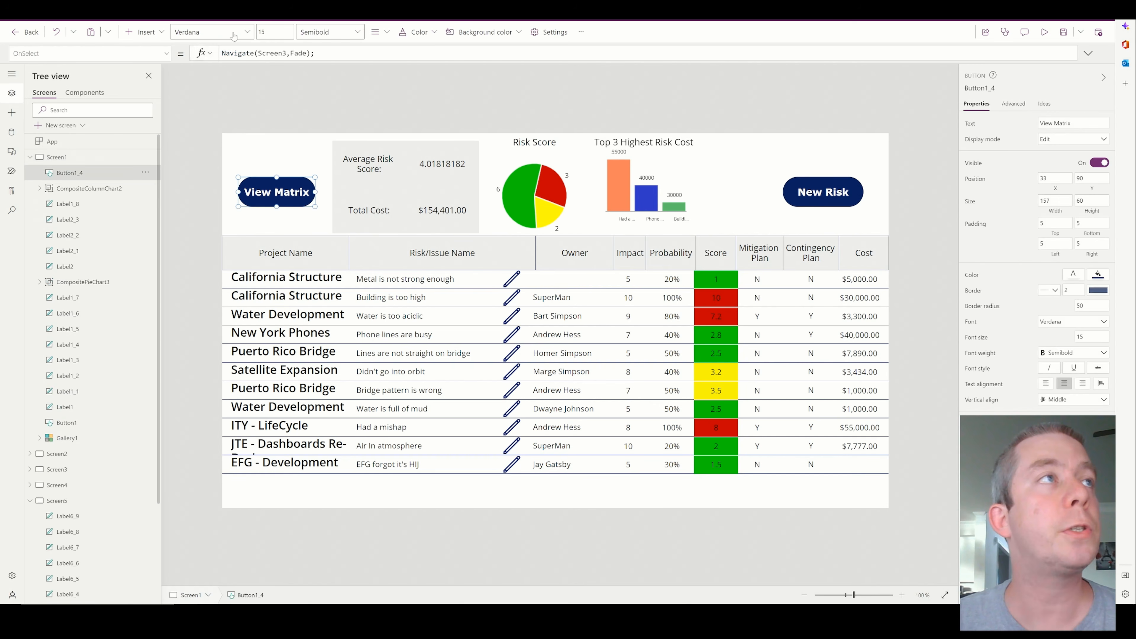
pyautogui.click(284, 54)
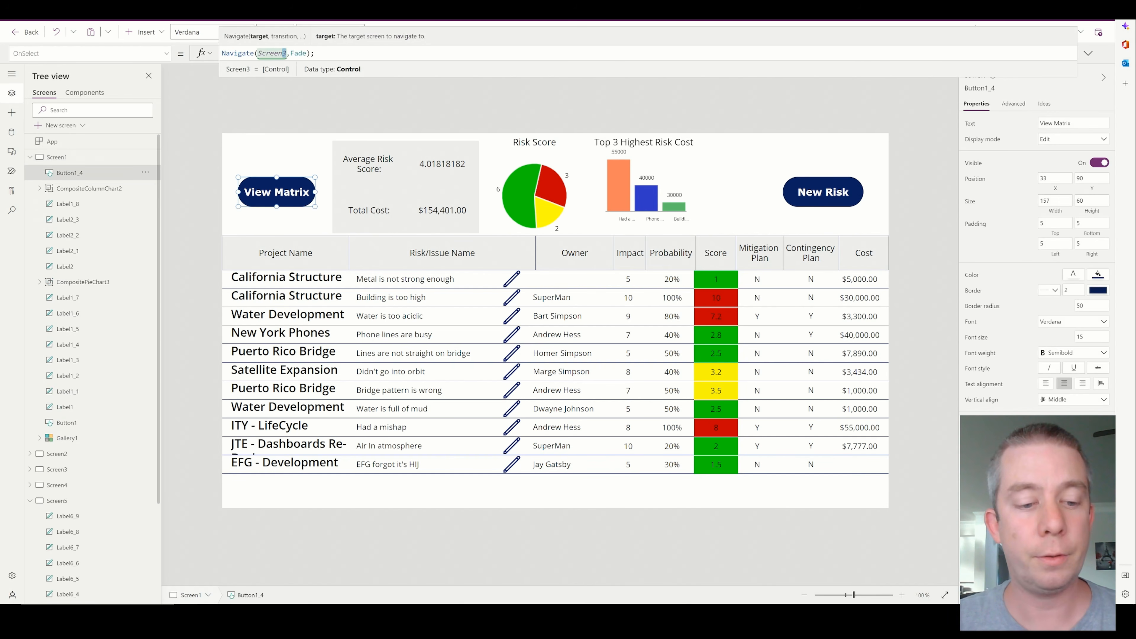
pyautogui.write('5')
pyautogui.click(1087, 53)
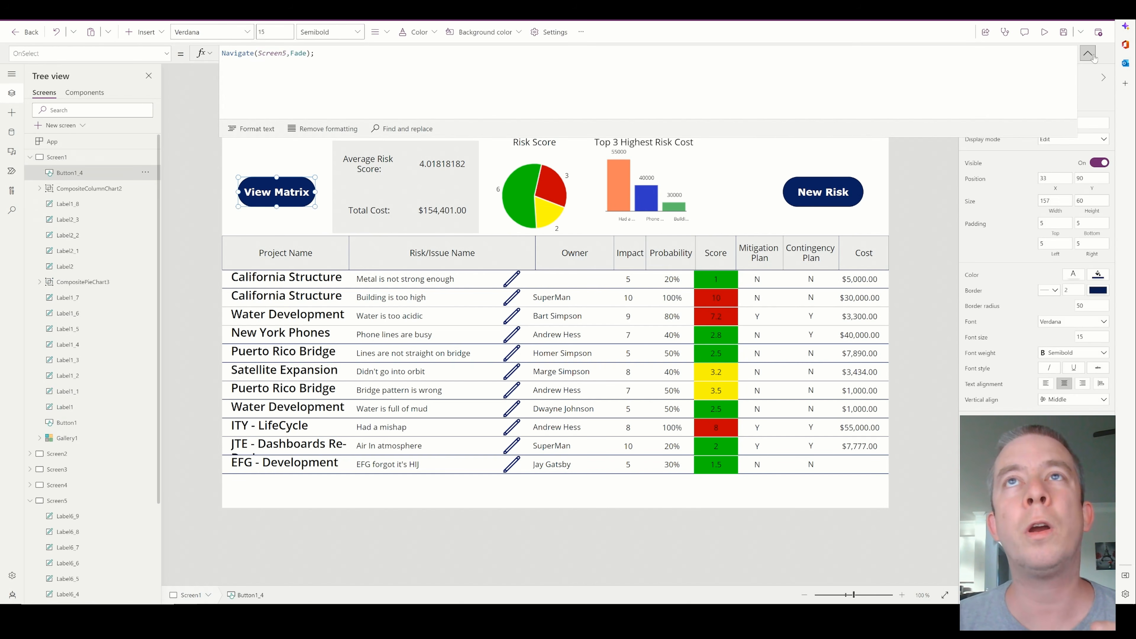
pyautogui.click(1088, 54)
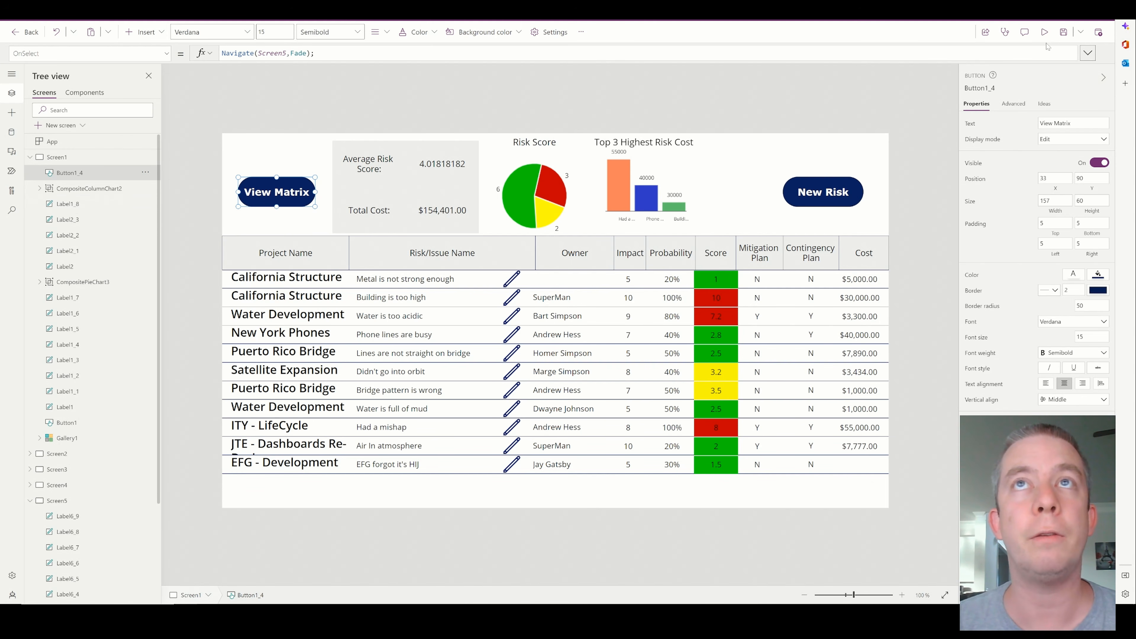
# Preview the app, open the matrix screen through View Matrix to run its OnVisible formula, and exit the preview
pyautogui.click(1044, 32)
pyautogui.click(120, 120)
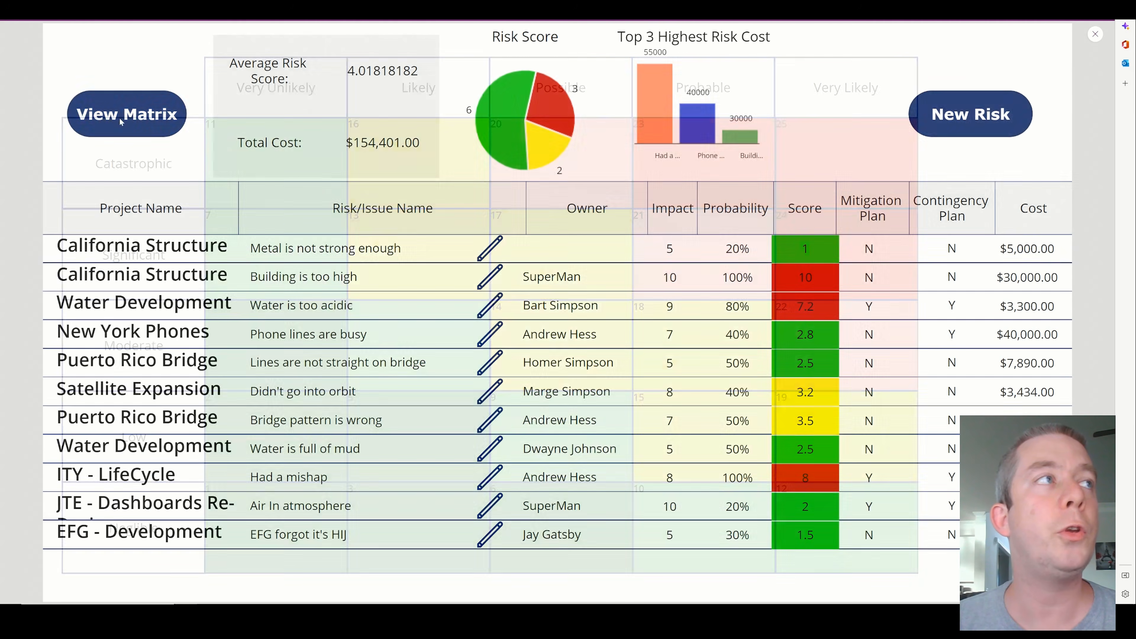
pyautogui.click(1095, 35)
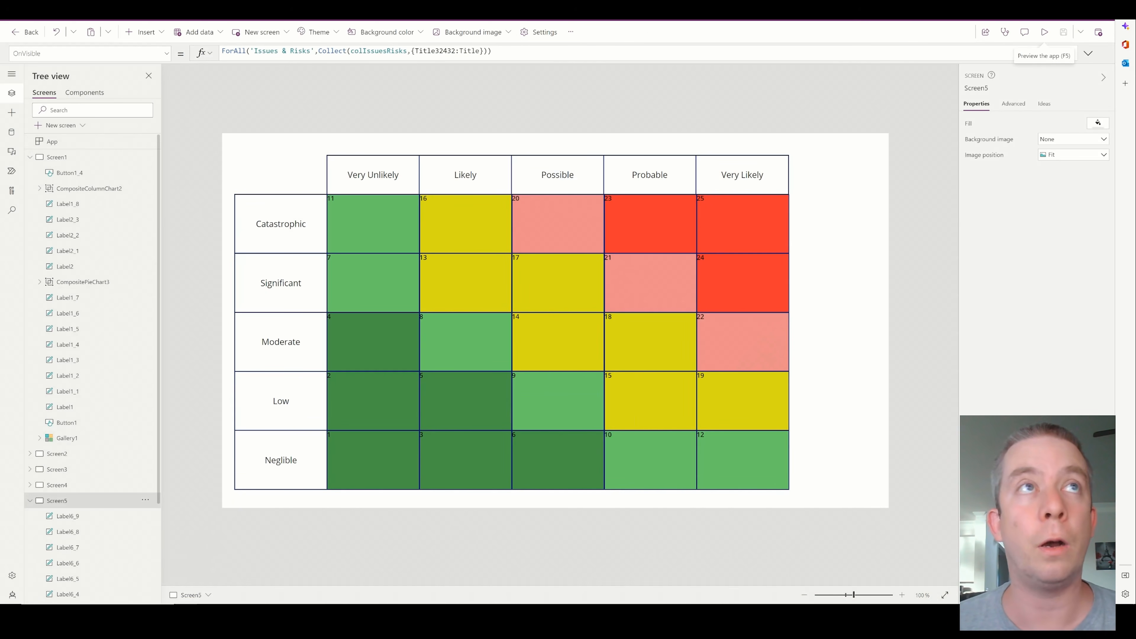
# Examine the contents of the colIssuesRisks collection and return to the matrix screen
pyautogui.click(571, 31)
pyautogui.click(586, 58)
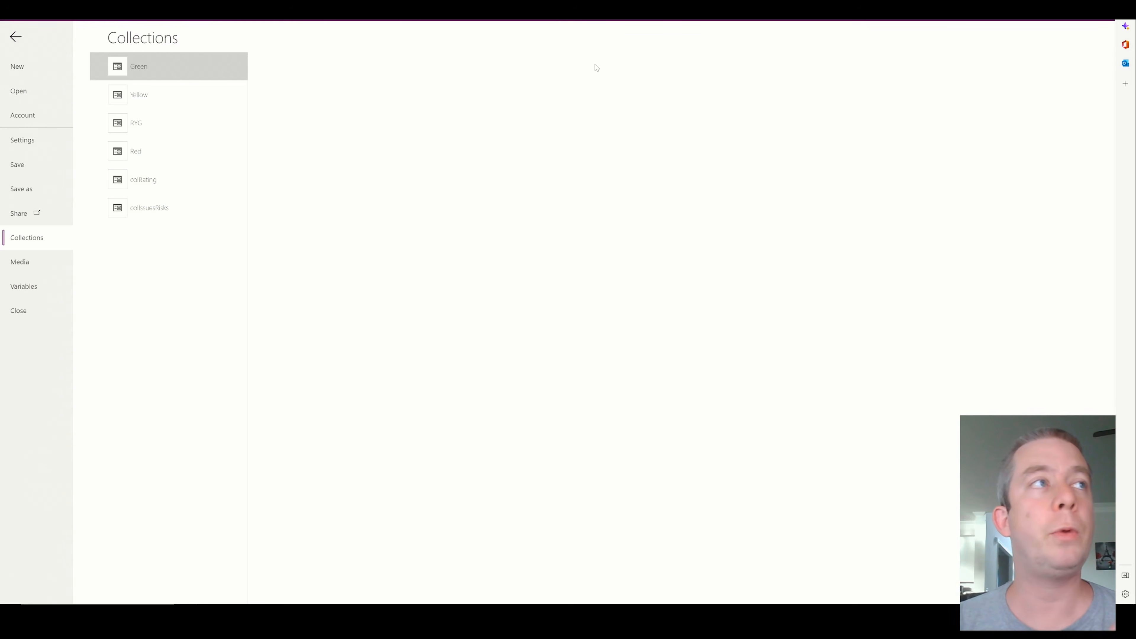
pyautogui.click(148, 208)
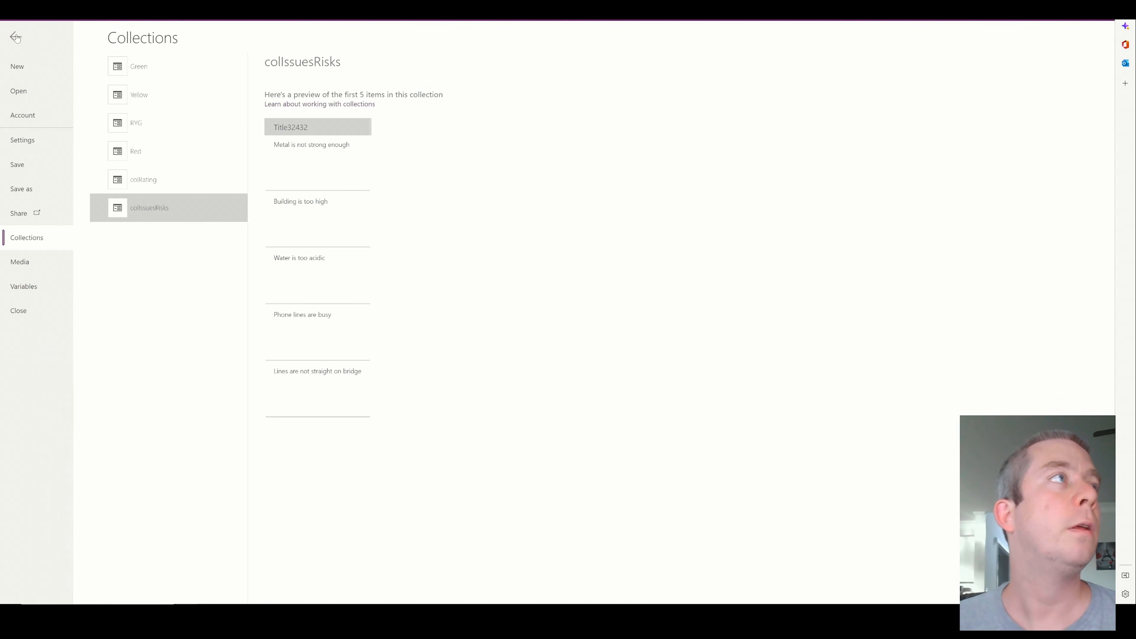
pyautogui.click(16, 38)
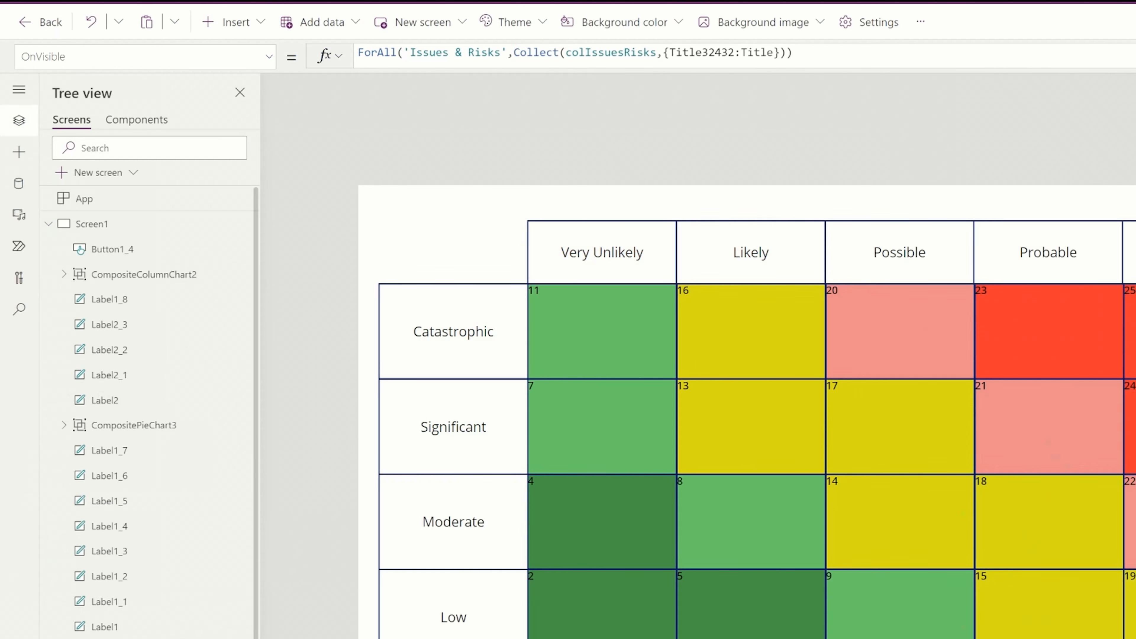
# Rename the record's Title32432 field to Title and add a 'Project Name' field set to the 'Project Name' column
pyautogui.moveTo(735, 53); pyautogui.dragTo(702, 53)
pyautogui.press('BackSpace')
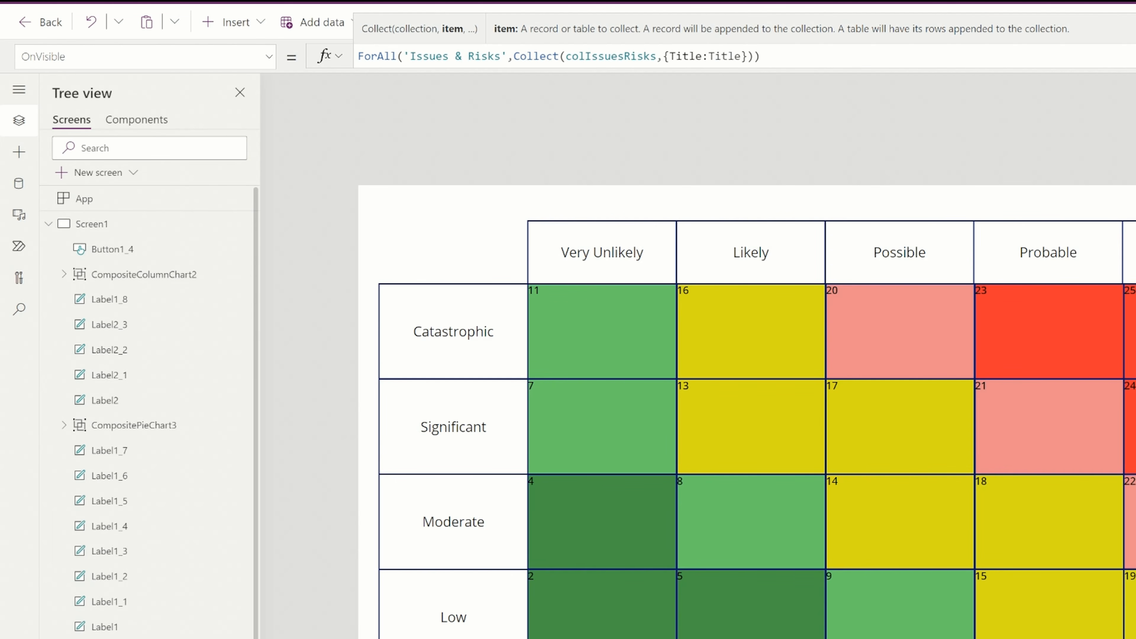
pyautogui.write(',')
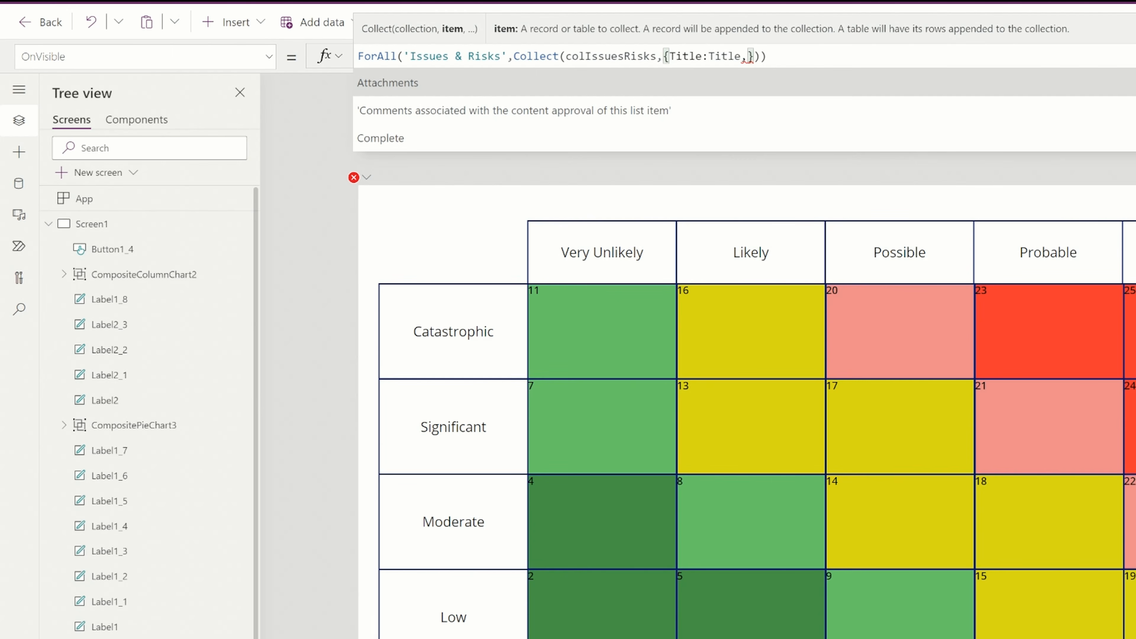
pyautogui.write('Project')
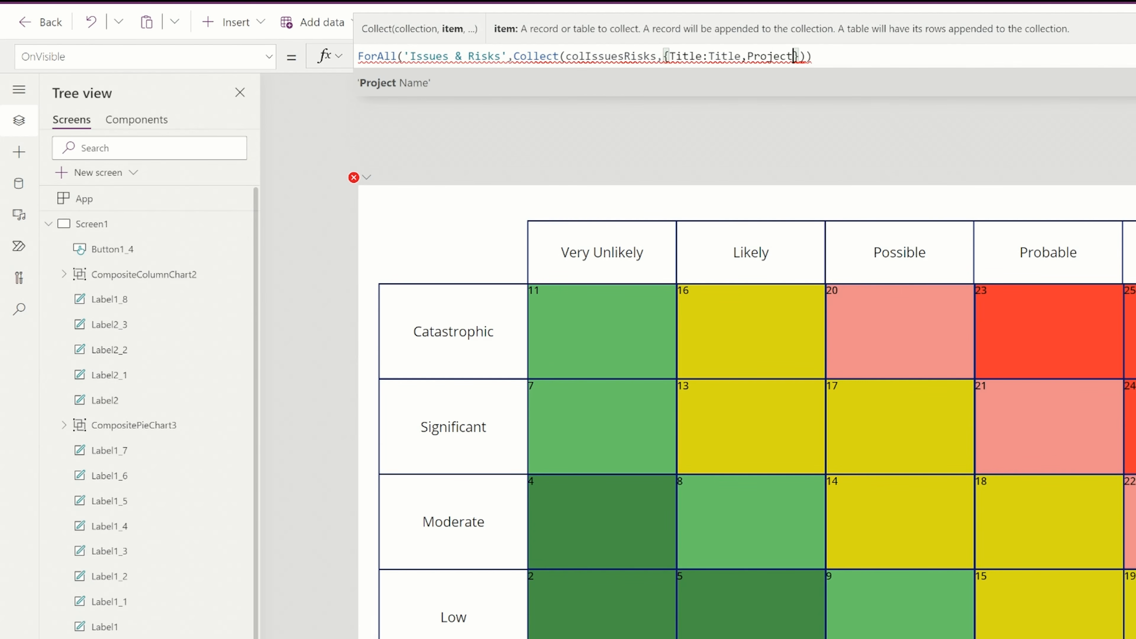
pyautogui.press('Tab')
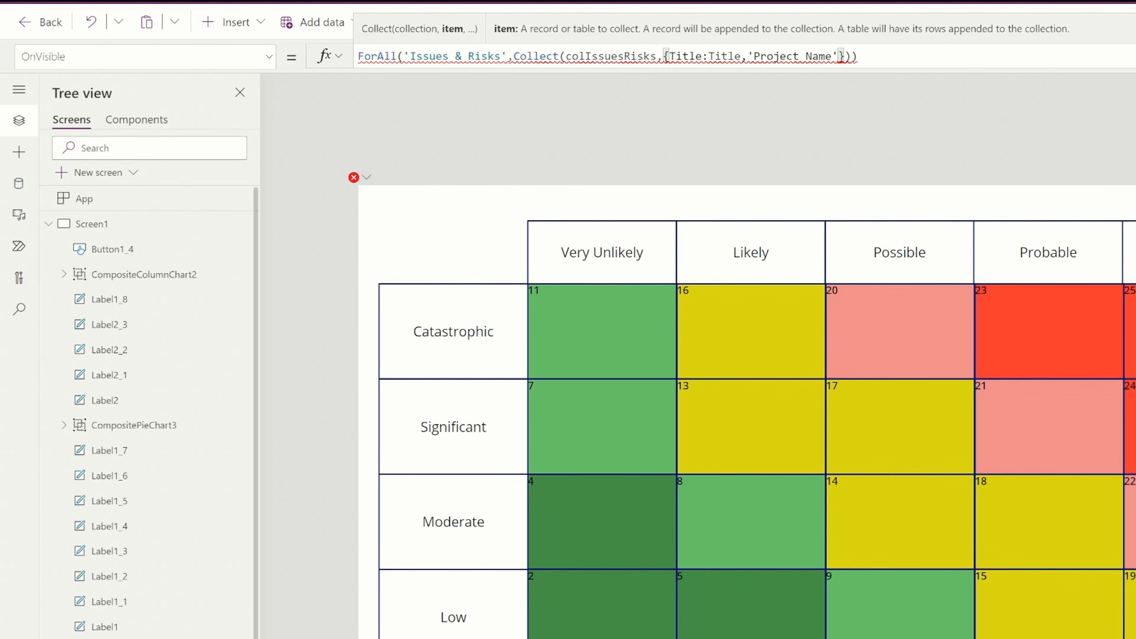
pyautogui.write(":Title,'Project")
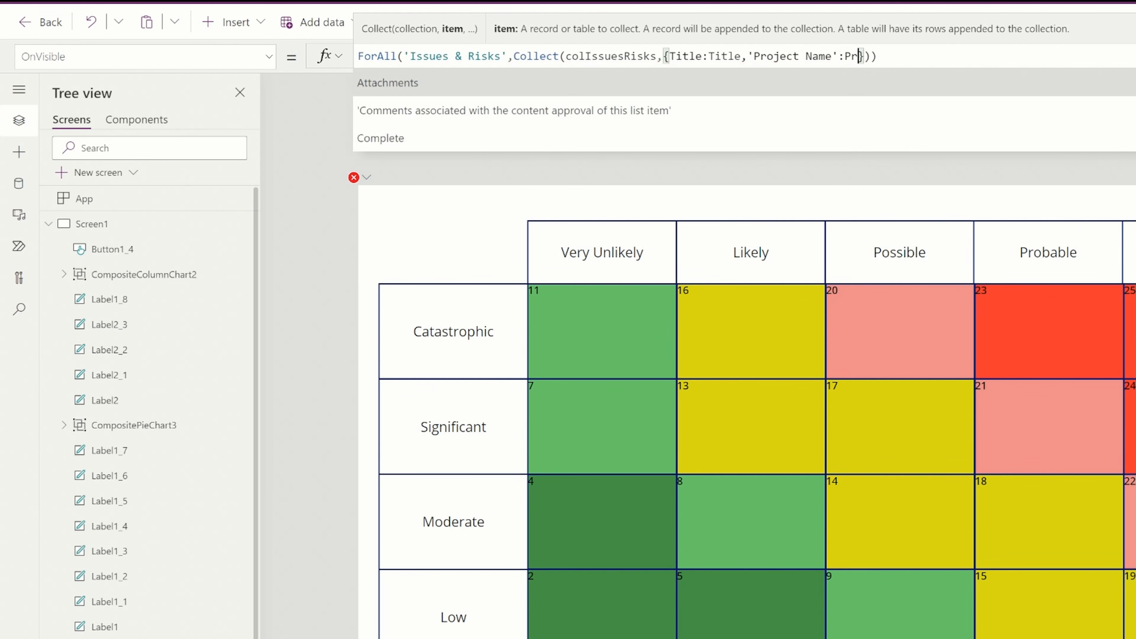
pyautogui.press('BackSpace')
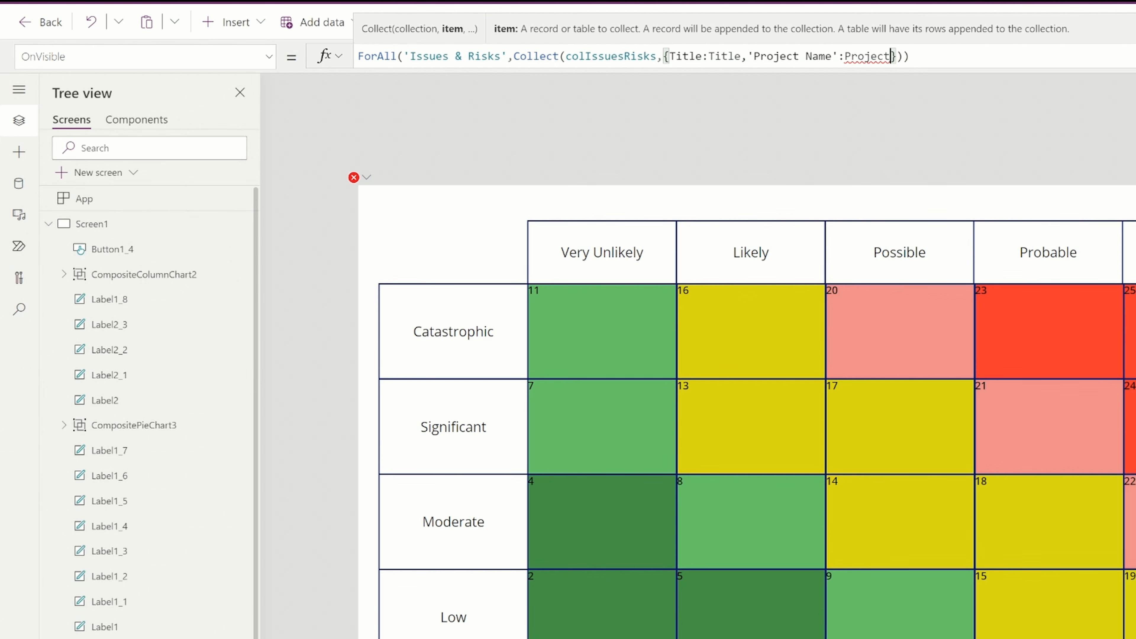
pyautogui.write("Name'")
pyautogui.click(844, 56)
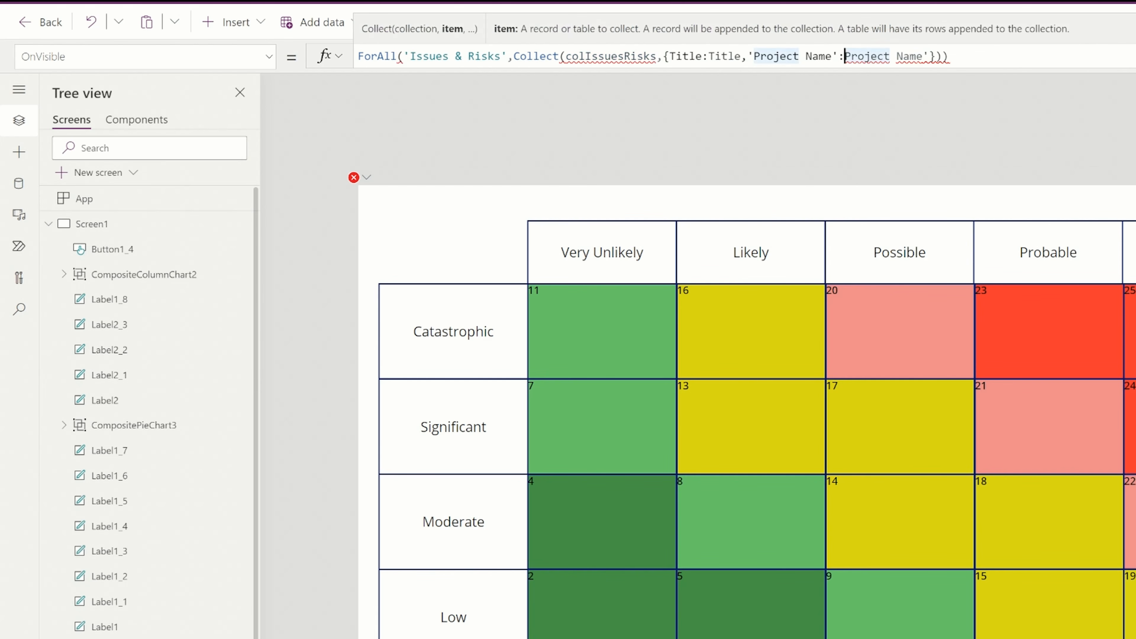
pyautogui.write("'")
# Change the added field's name to ProjectName, without quotes or space, keeping 'Project Name' as its value
pyautogui.press('Left')
pyautogui.press('Left')
pyautogui.press('BackSpace')
pyautogui.press('Left')
pyautogui.press('Left')
pyautogui.press('Left')
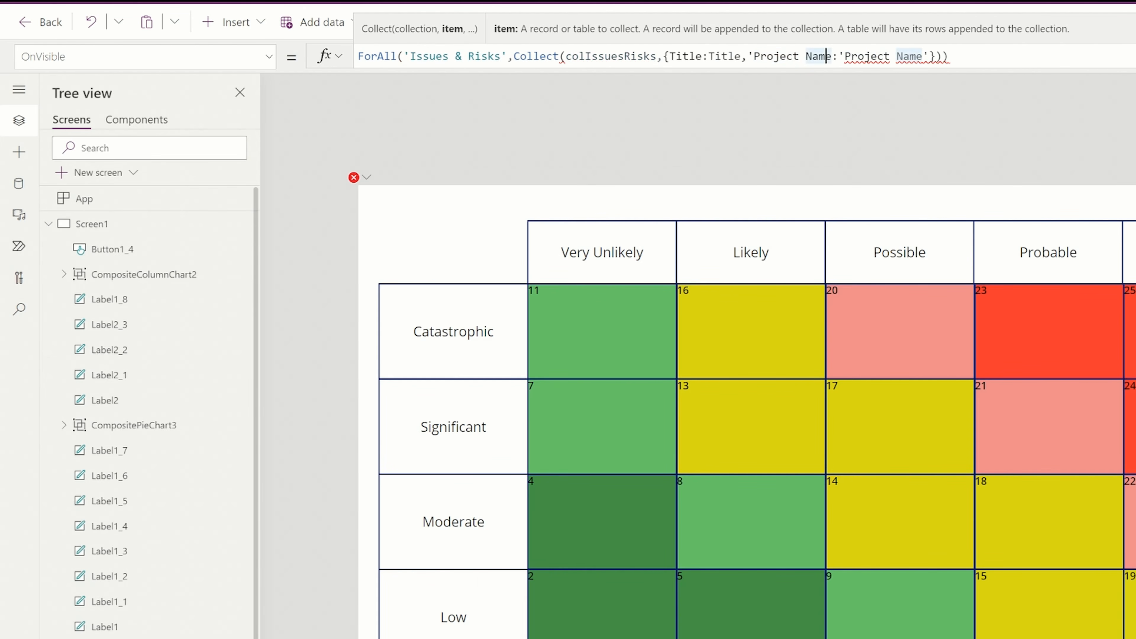
pyautogui.press('Left')
pyautogui.press('BackSpace')
pyautogui.press('Left')
pyautogui.press('Left')
pyautogui.press('Left')
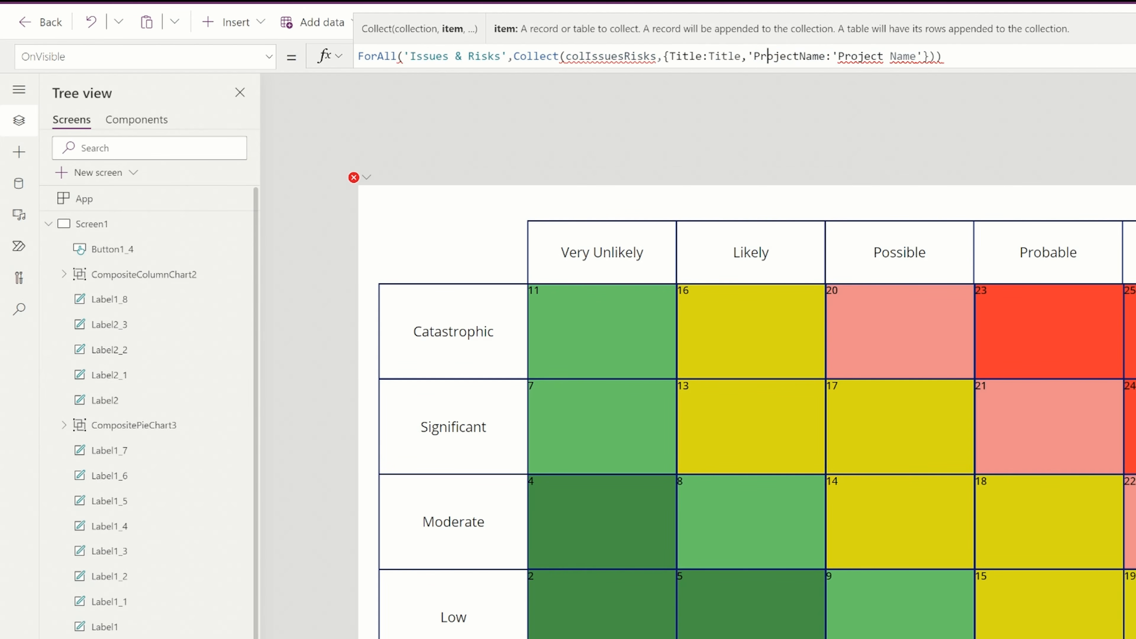
pyautogui.press('Left')
pyautogui.press('BackSpace')
pyautogui.press('Right')
pyautogui.press('BackSpace')
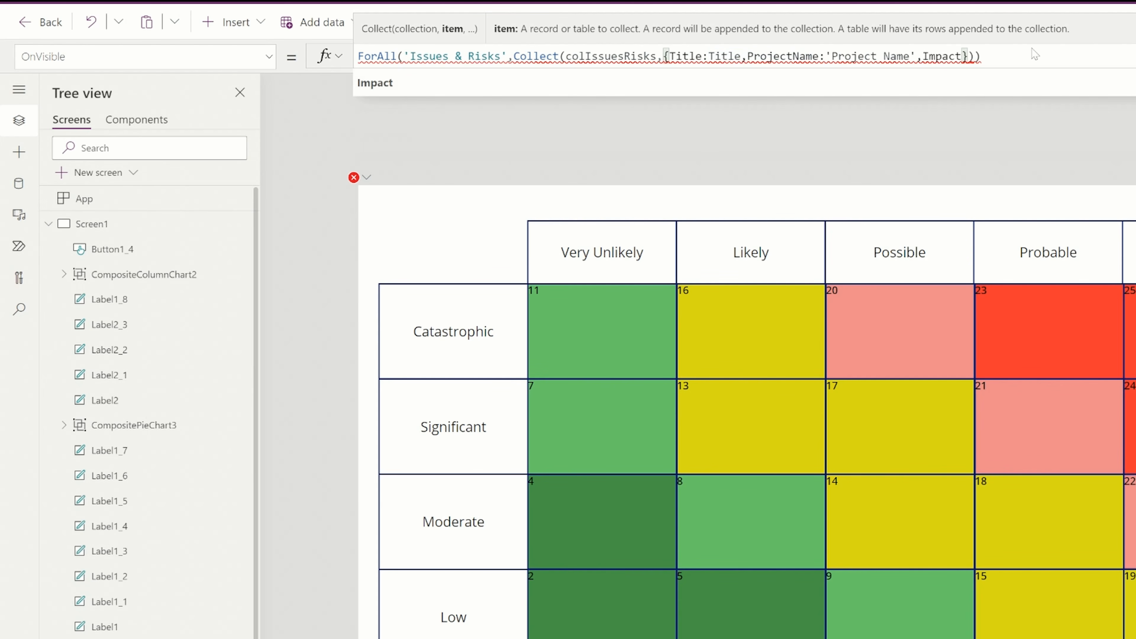
# Add Impact, Probability and Owner fields to the collected record, each set to the column of the same name
pyautogui.write(':Impact')
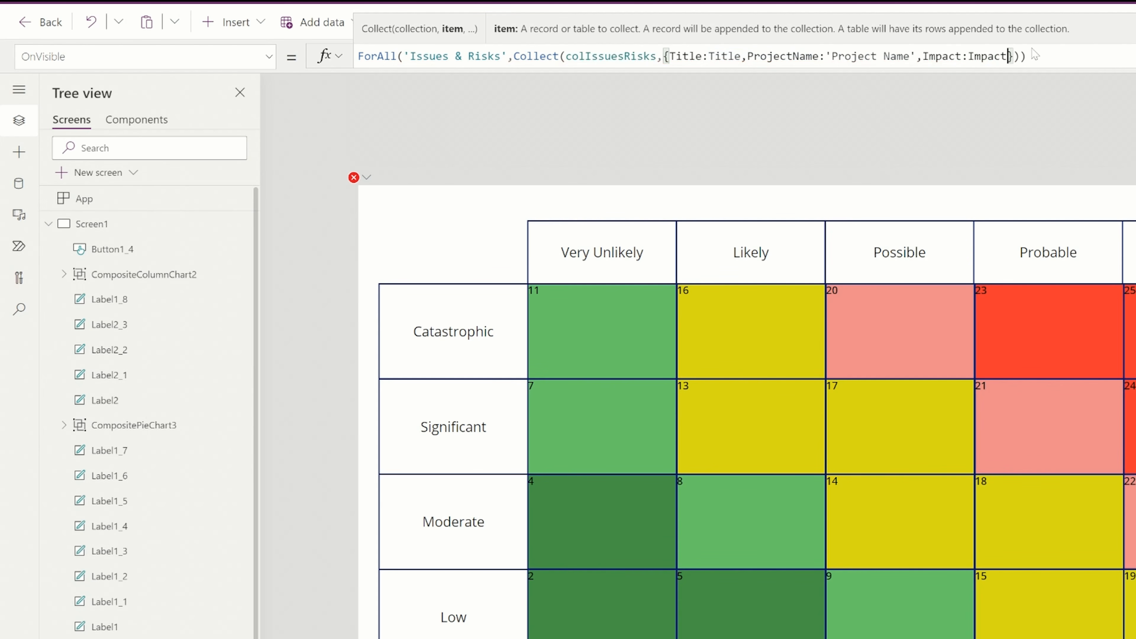
pyautogui.write(',Probab')
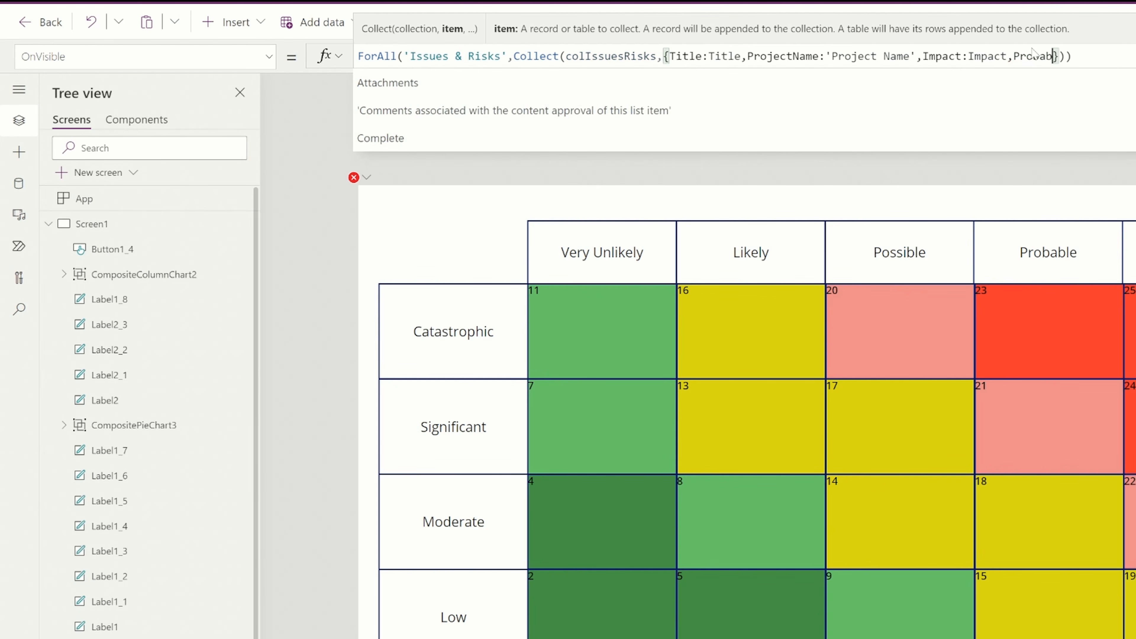
pyautogui.write('ility:Pr')
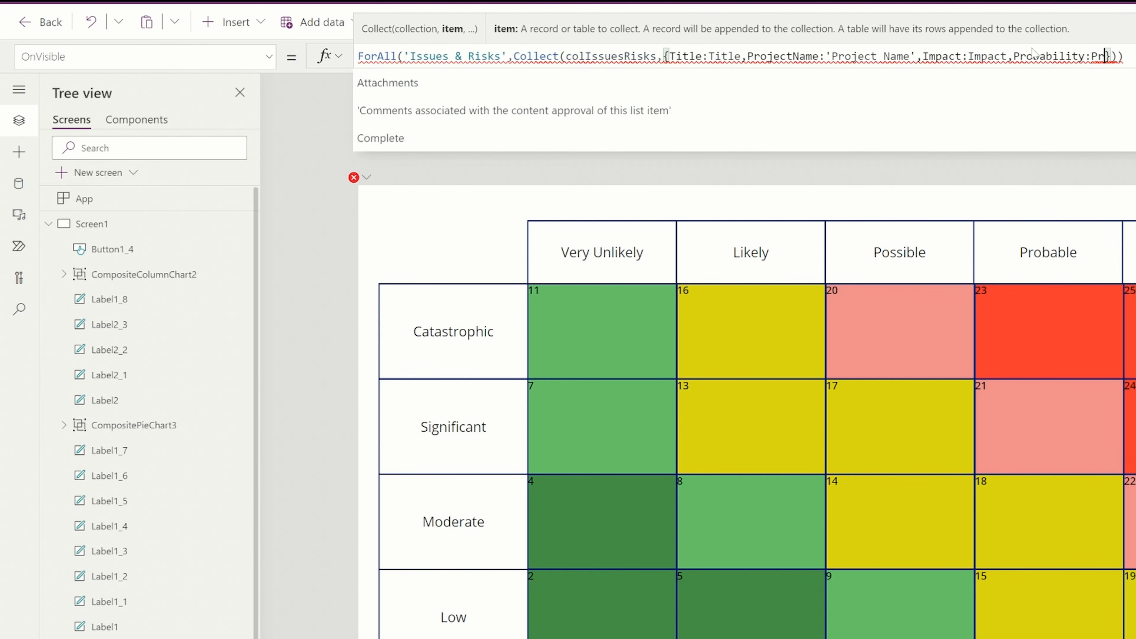
pyautogui.write('obability')
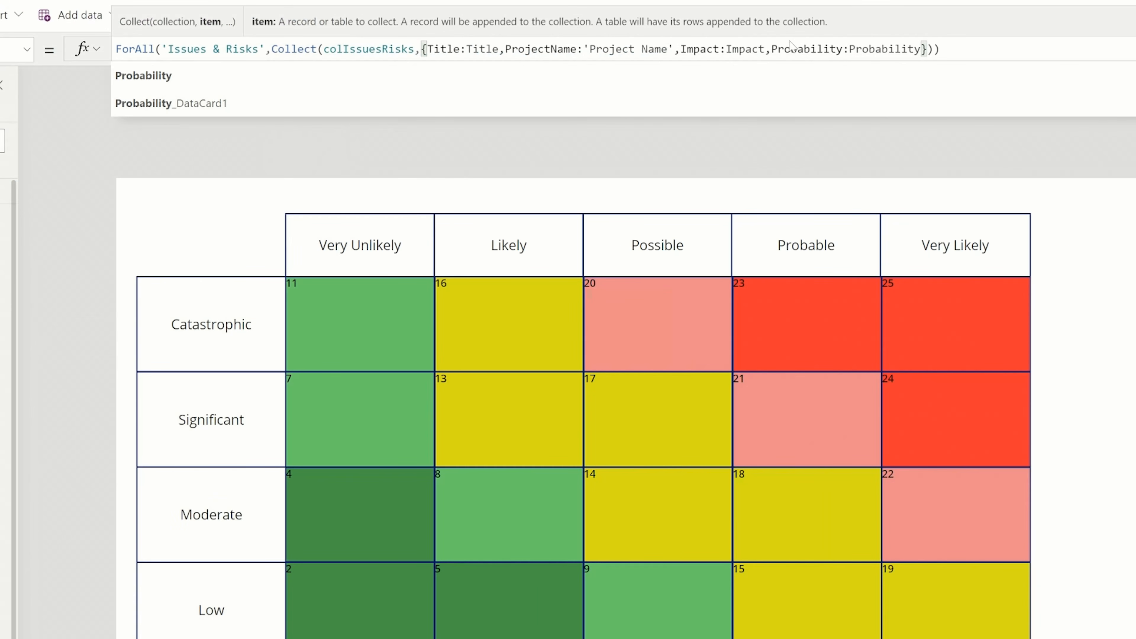
pyautogui.write(',')
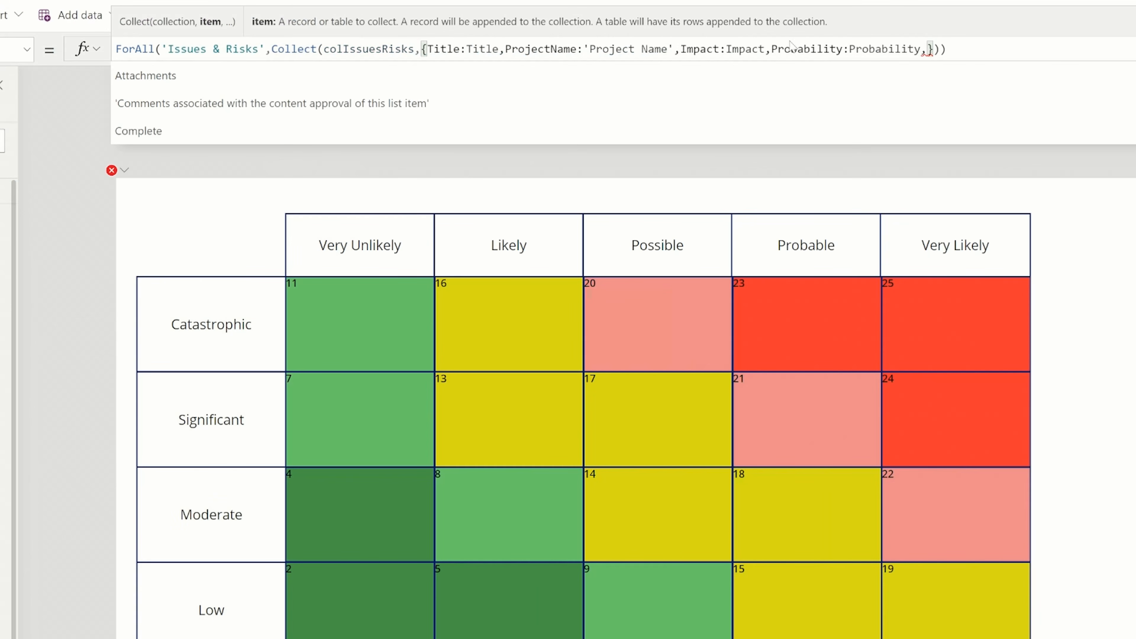
pyautogui.write('Owner:')
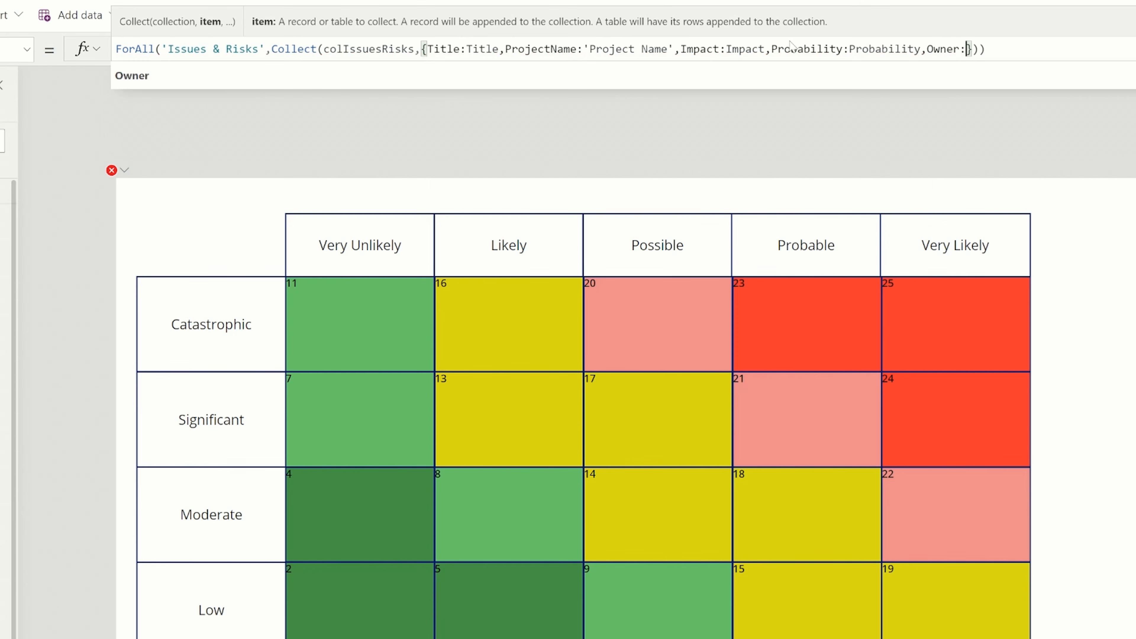
pyautogui.write('Own')
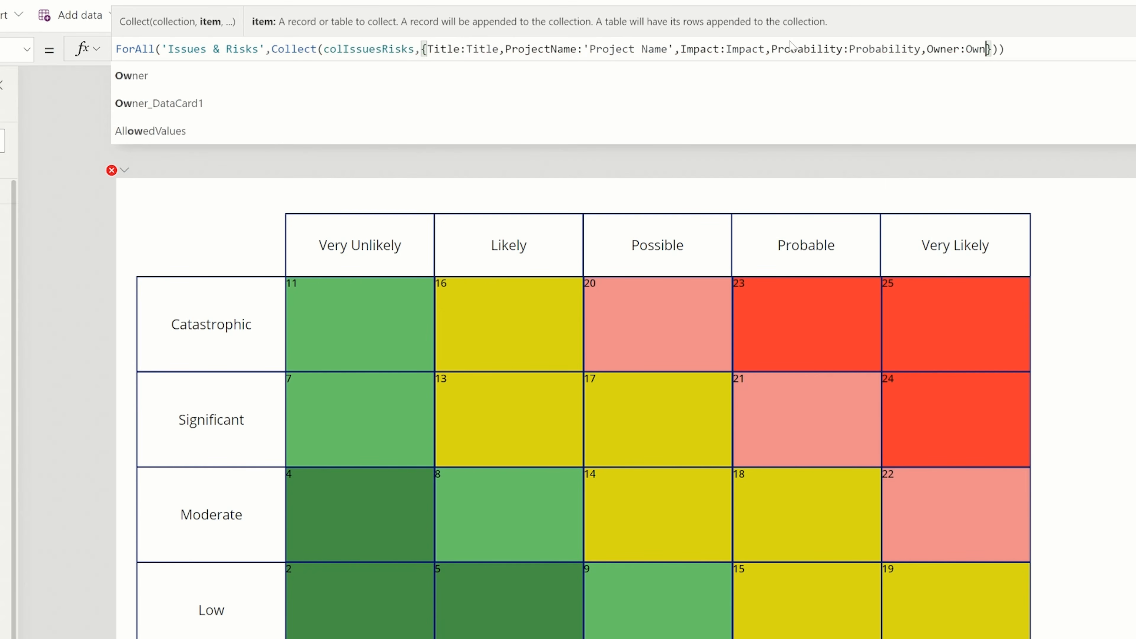
pyautogui.write('er')
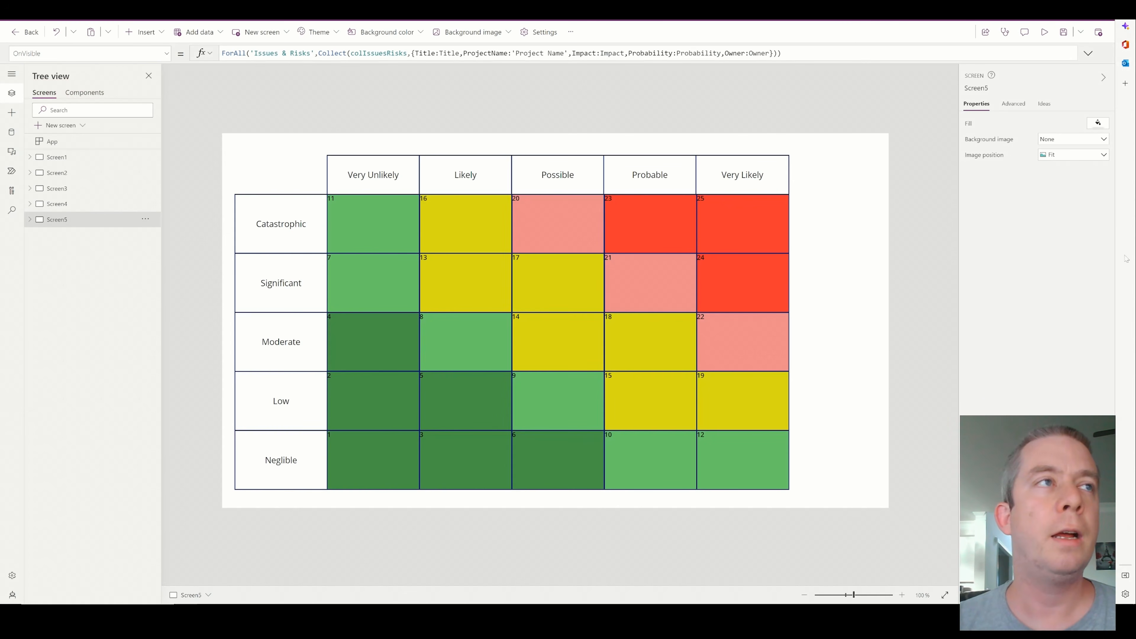
# Replace the matrix gallery's Items list with a Table of 25 records holding each cell's Value, Probability and Impact, from {Value:11,Probability:1,Impact:5} to {Value:12,Probability:5,Impact:1}
pyautogui.click(382, 223)
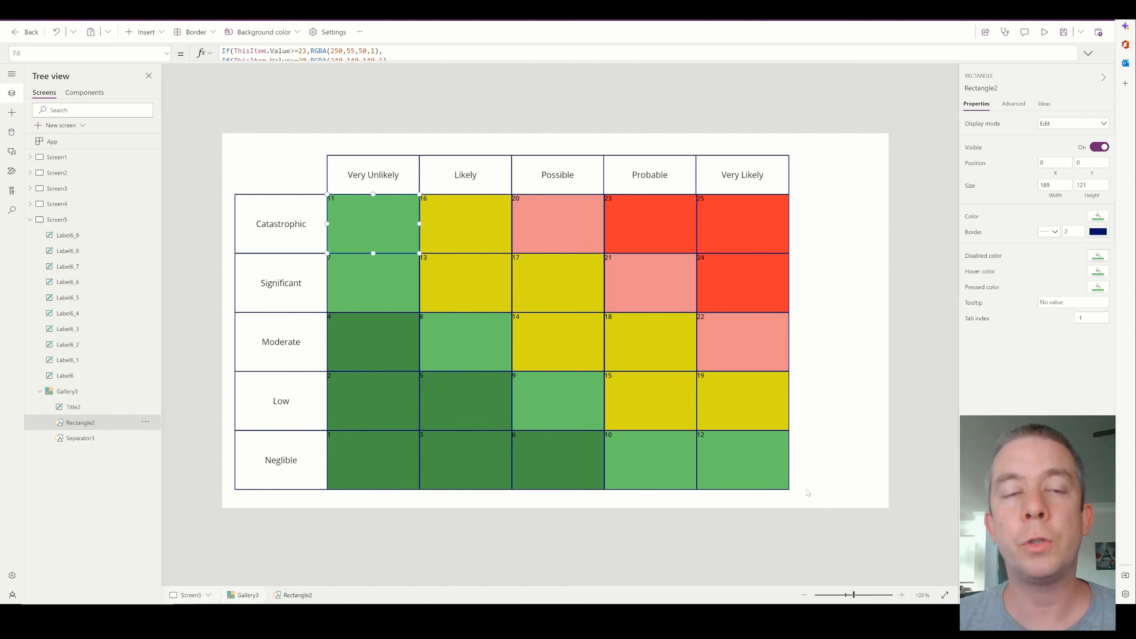
pyautogui.click(767, 473)
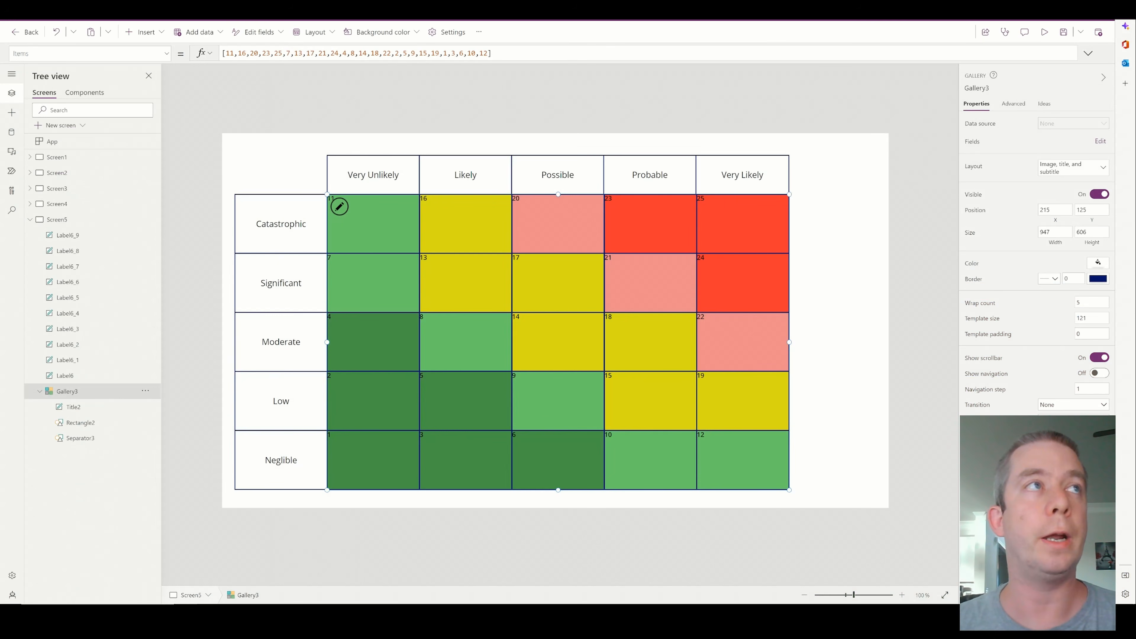
pyautogui.click(1087, 53)
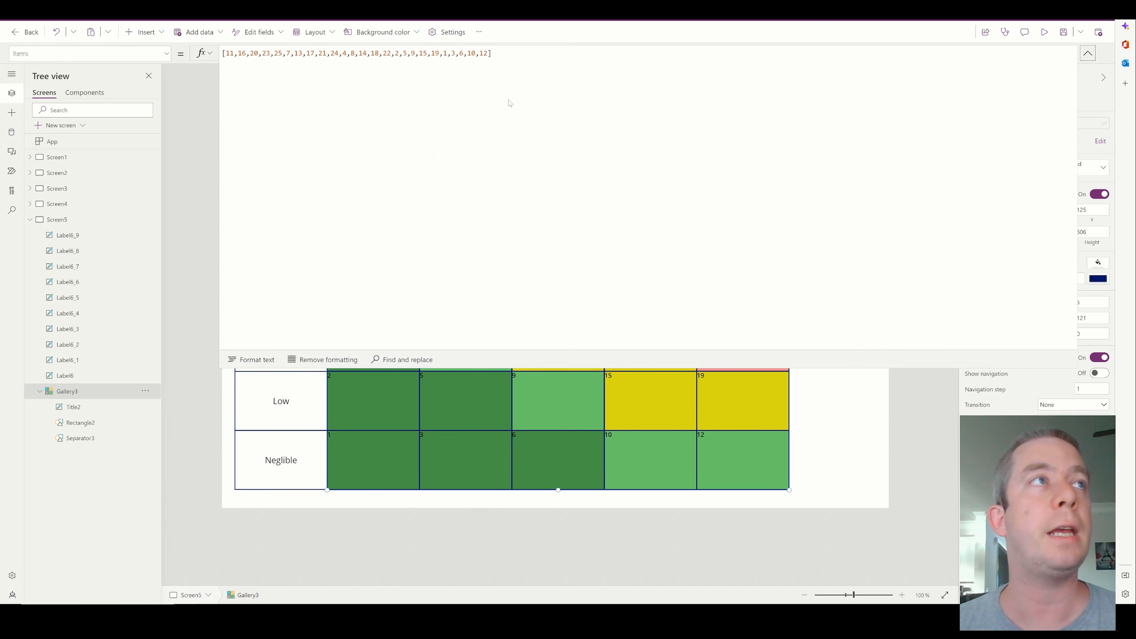
pyautogui.moveTo(492, 53); pyautogui.dragTo(412, 53)
pyautogui.hotkey('ctrl', 'a')
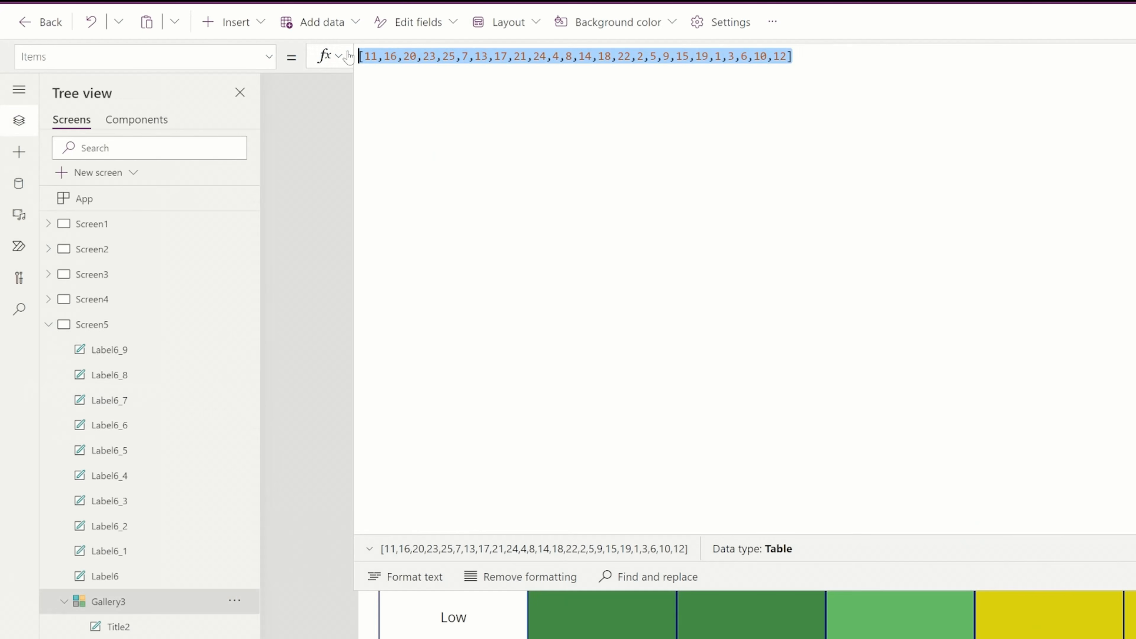
pyautogui.write('Table( {Value:11,Probability:1,Impact:5}, {Value:16,Probability:2,Impact:5}, {Value:20,Probability:3,Impact:5}, {Value:23,Probability:4,Impact:5}, {Value:25,Probability:5,Impact:5}, {Value:7,Probability:1,Impact:4}, {Value:13,Probability:2,Impact:4}, {Value:17,Probability:3,Impact:4}, {Value:21,Probability:4,Impact:4}, {Value:24,Probability:5,Impact:4}, {Value:4,Probability:1,Impact:3}, {Value:8,Probability:2,Impact:3}, {Value:14,Probability:3,Impact:3}, {Value:18,Probability:4,Impact:3}, {Value:22,Probability:5,Impact:3}, {Value:2,Probability:1,Impact:2}, {Value:5,Probability:2,Impact:2}, {Value:9,Probability:3,Impact:2}, {Value:15,Probability:4,Impact:2}, {Value:19,Probability:5,Impact:2}, {Value:1,Probability:1,Impact:1}, {Value:3,Probability:2,Impact:1}, {Value:6,Probability:3,Impact:1}, {Value:10,Probability:4,Impact:1}, {Value:12,Probability:5,Impact:1})')
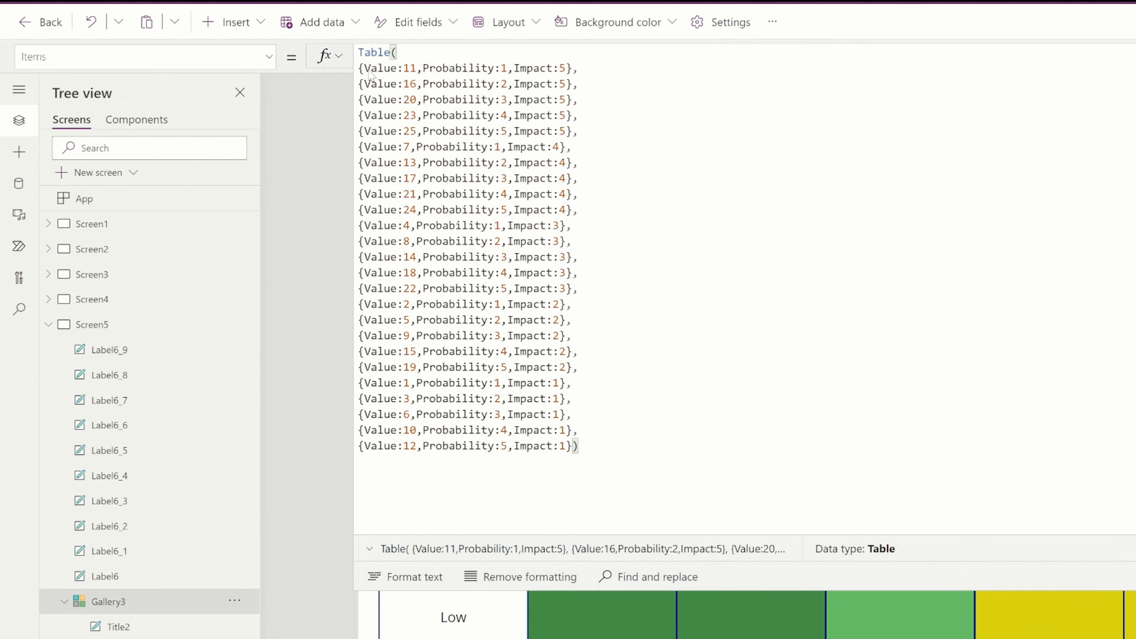
pyautogui.click(361, 68)
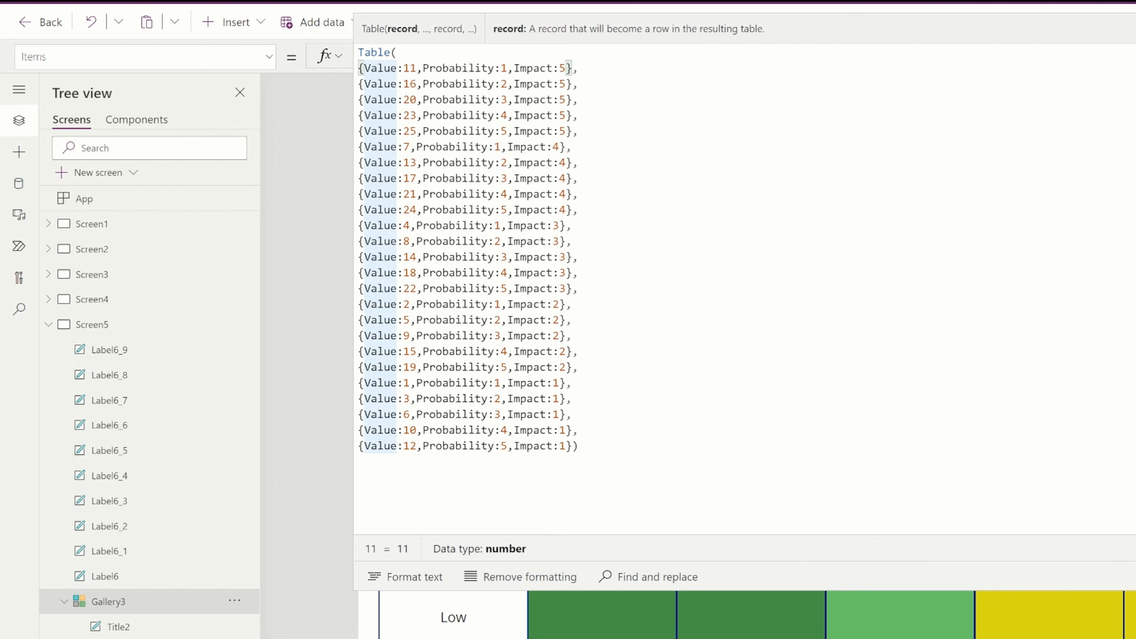
pyautogui.click(1134, 56)
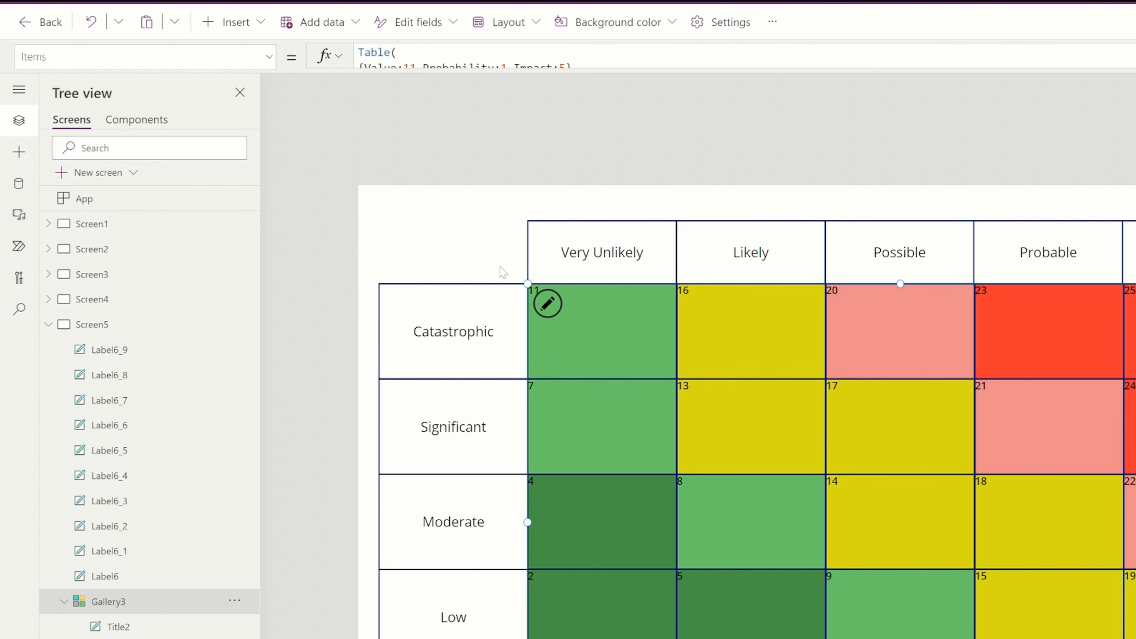
pyautogui.click(235, 22)
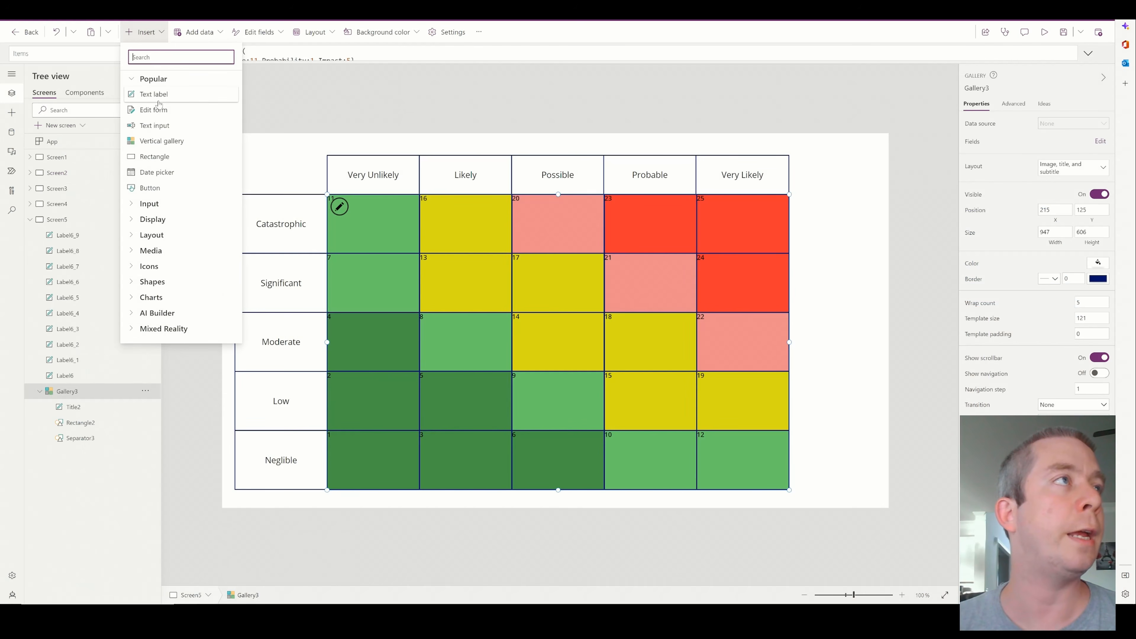
pyautogui.click(166, 101)
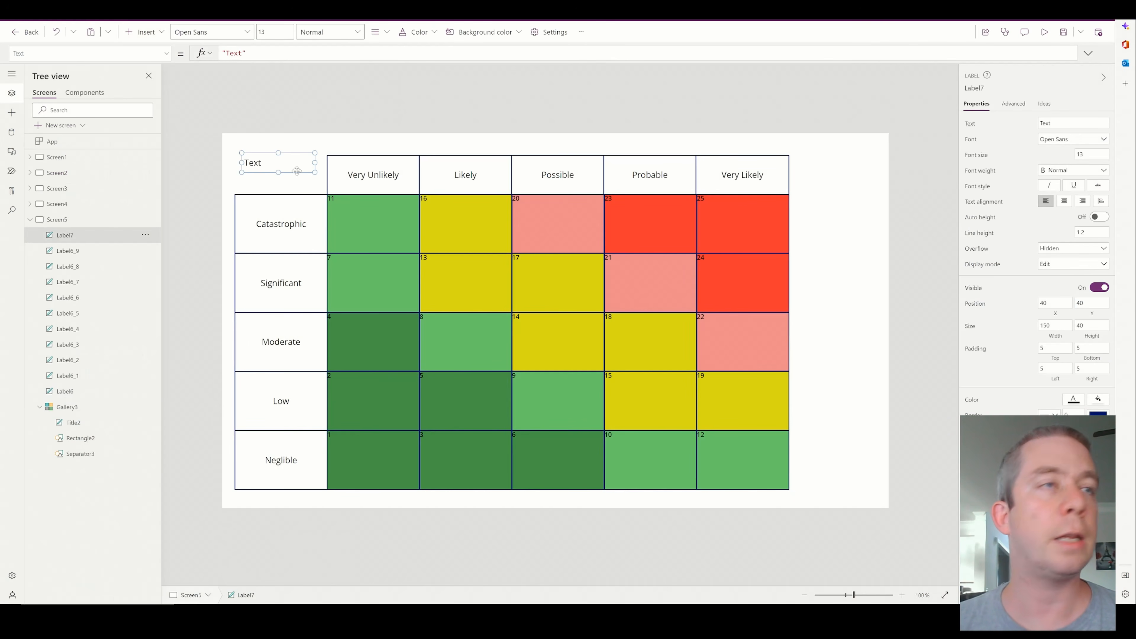
pyautogui.click(381, 224)
pyautogui.click(278, 169)
pyautogui.press('Delete')
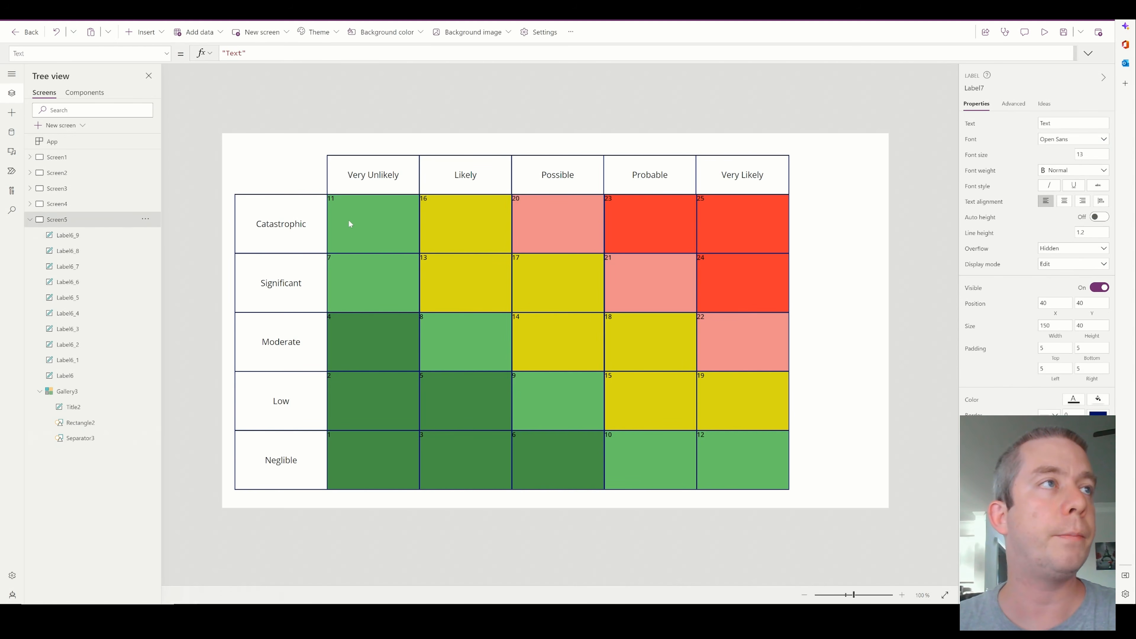
# Add a text label inside the gallery cell showing ThisItem.Probability & " - " & ThisItem.Impact, narrowed and centred across the cell
pyautogui.click(349, 224)
pyautogui.click(143, 31)
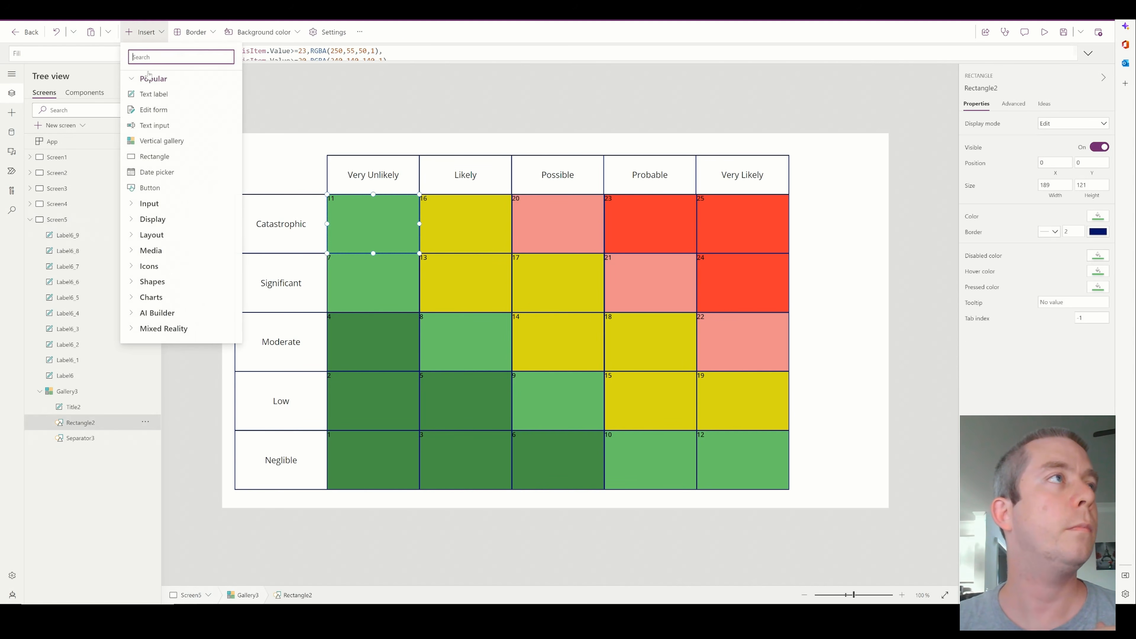
pyautogui.click(147, 94)
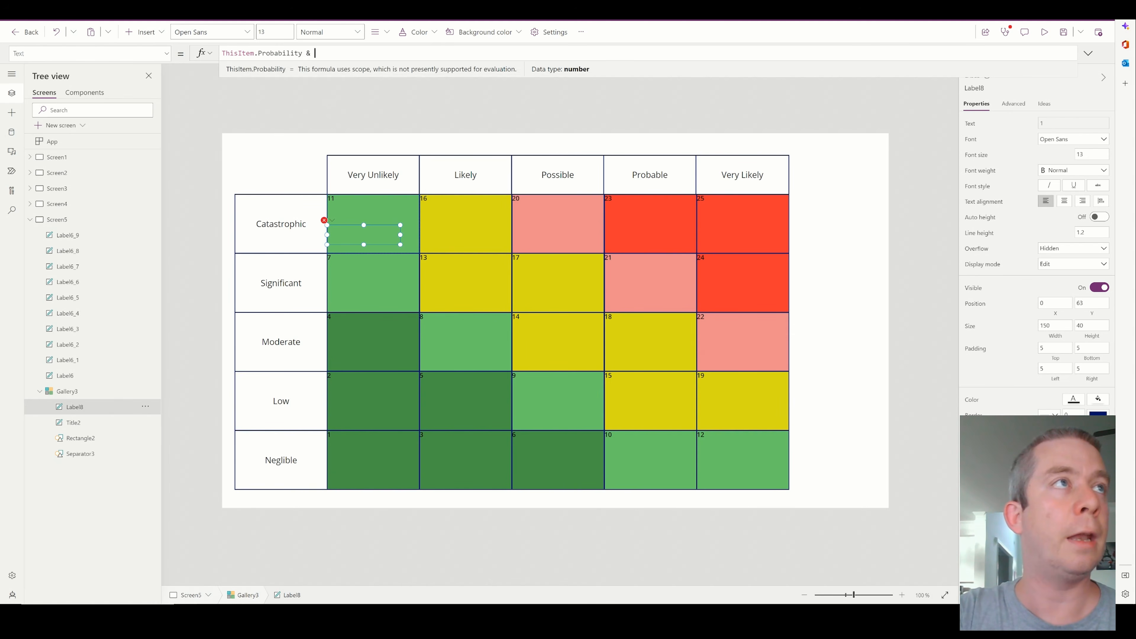
pyautogui.write('& " - "')
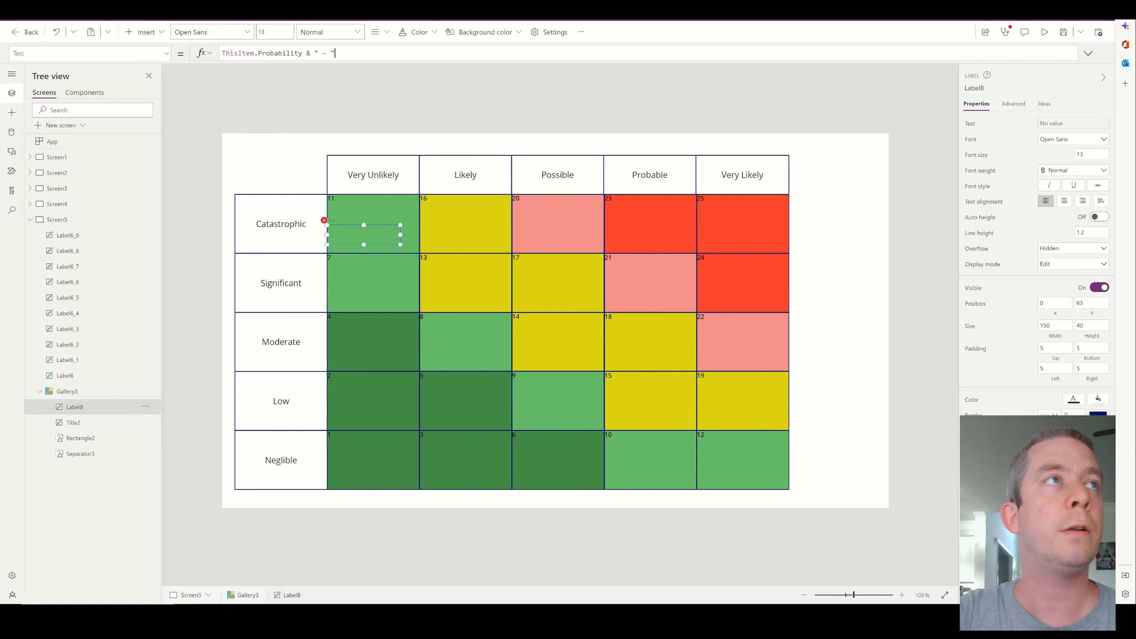
pyautogui.write(' & ThisItem.')
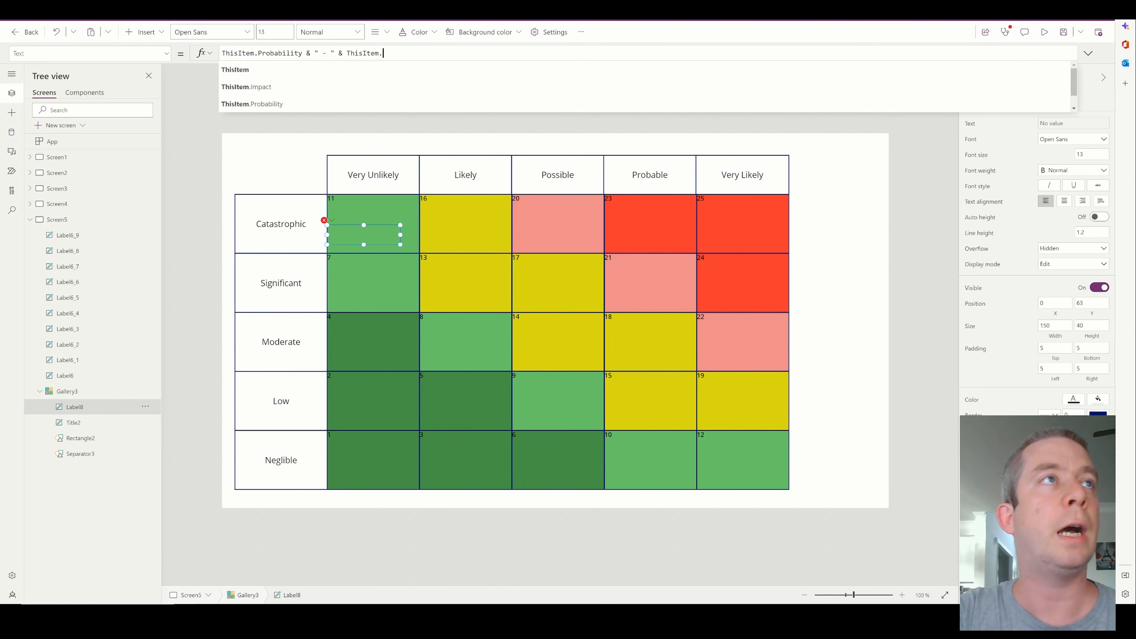
pyautogui.write('Impact')
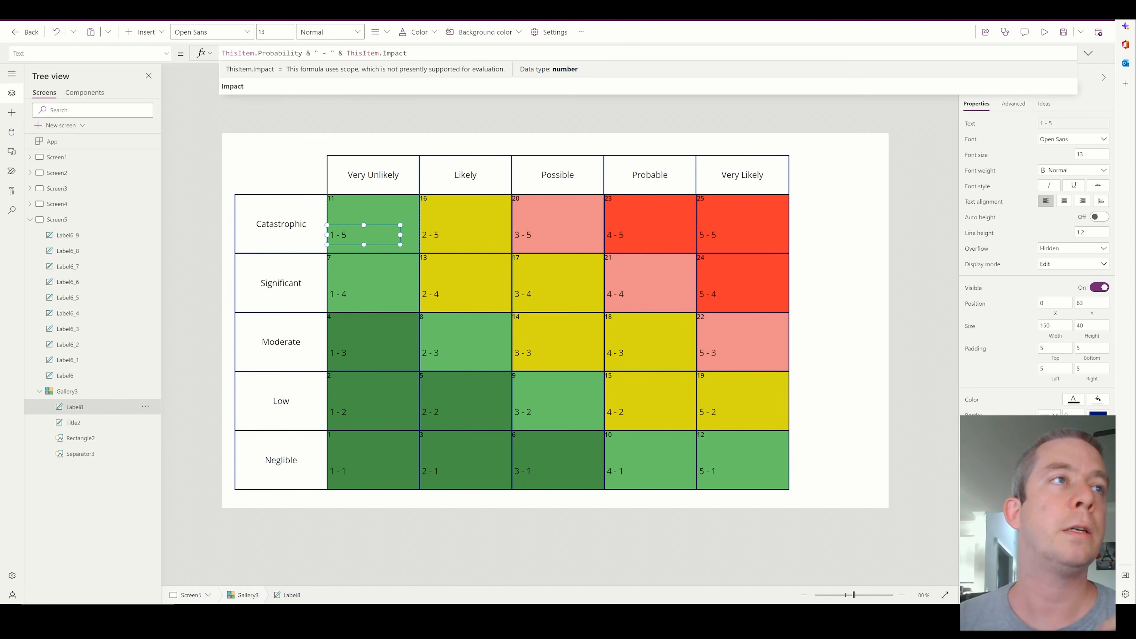
pyautogui.moveTo(404, 243); pyautogui.dragTo(366, 237)
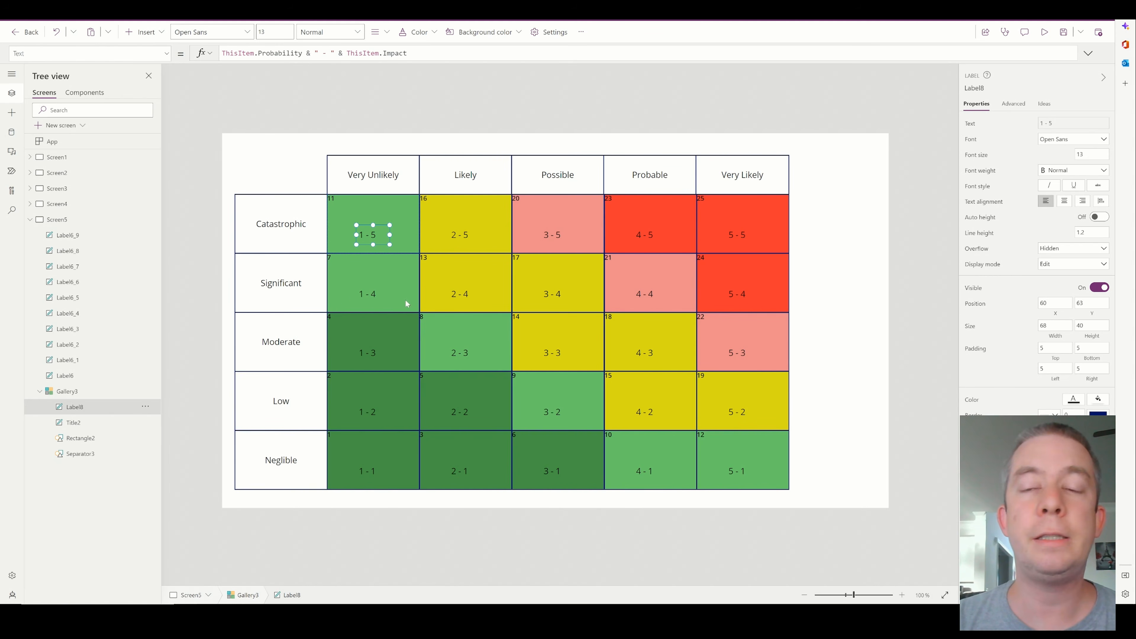
# Examine the records in the gallery's Items table and the risk list on Screen1, returning to the matrix screen
pyautogui.click(774, 464)
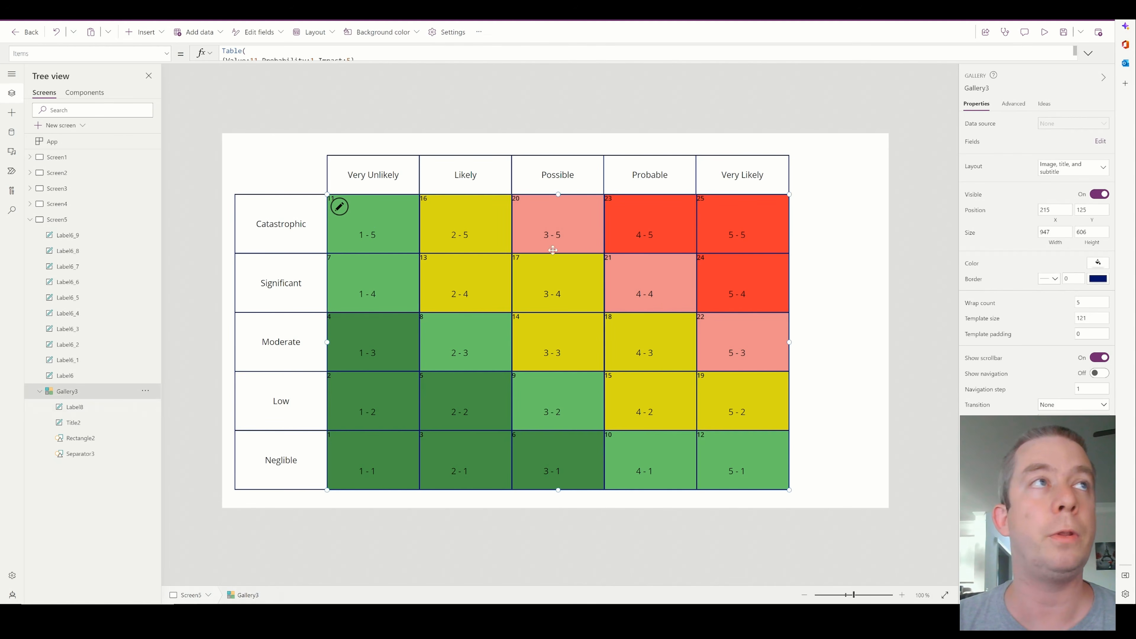
pyautogui.click(1088, 53)
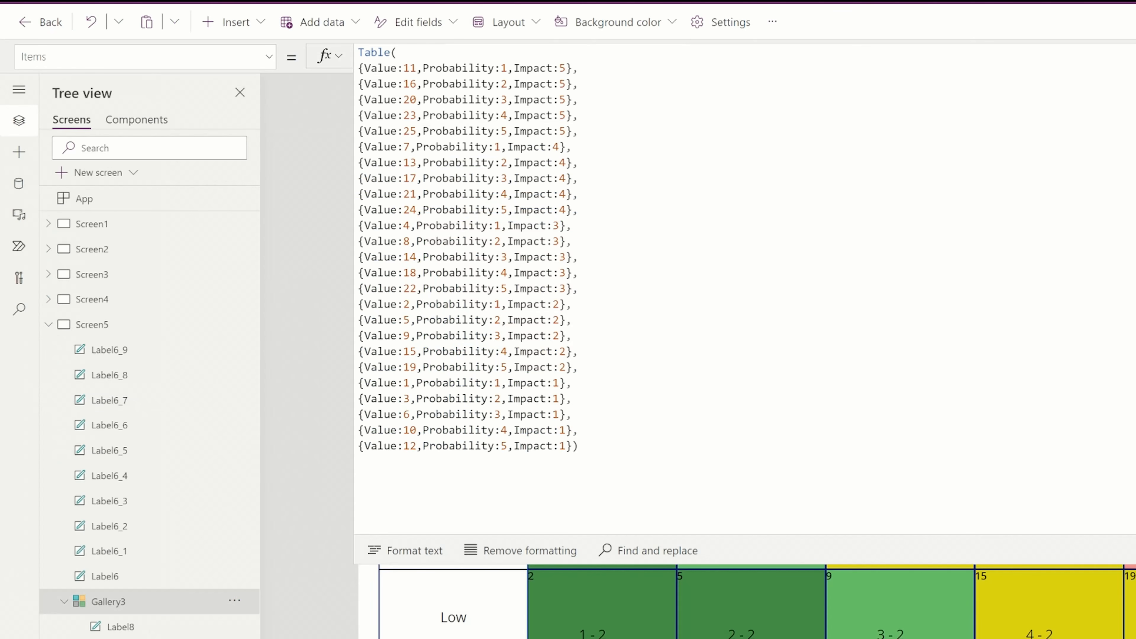
pyautogui.moveTo(416, 68); pyautogui.dragTo(404, 68)
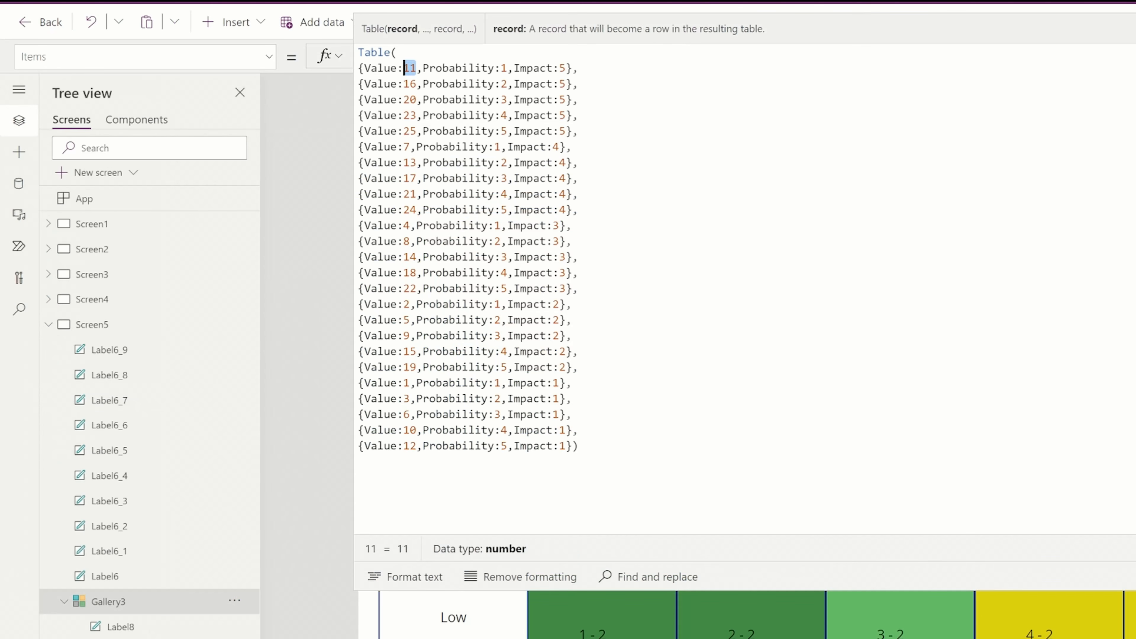
pyautogui.moveTo(507, 68); pyautogui.dragTo(495, 68)
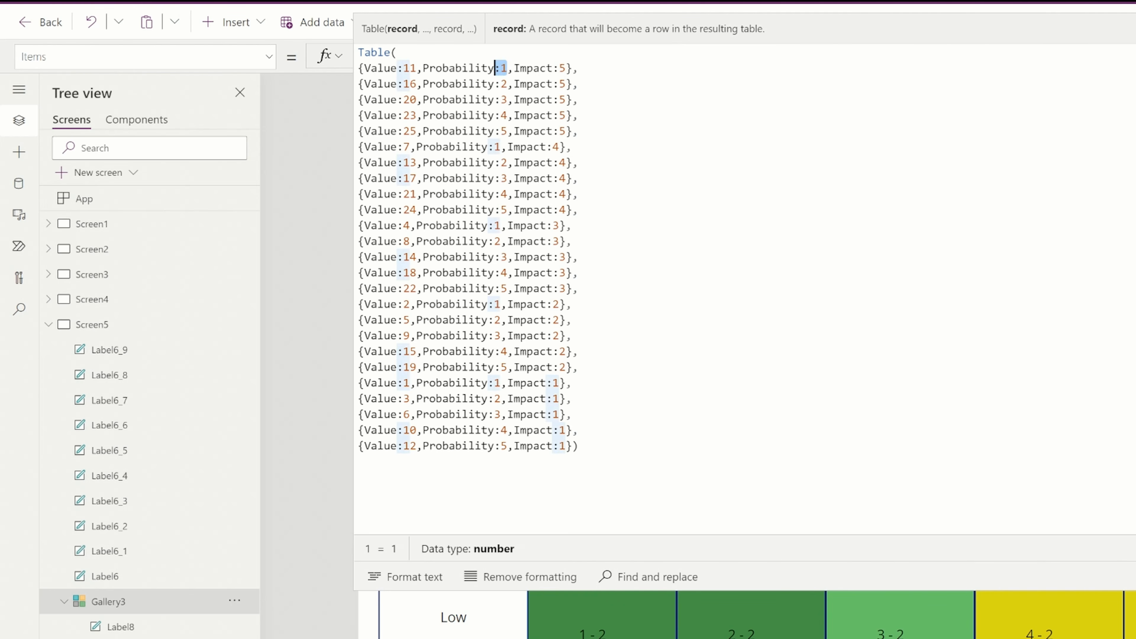
pyautogui.click(410, 84)
pyautogui.click(1134, 56)
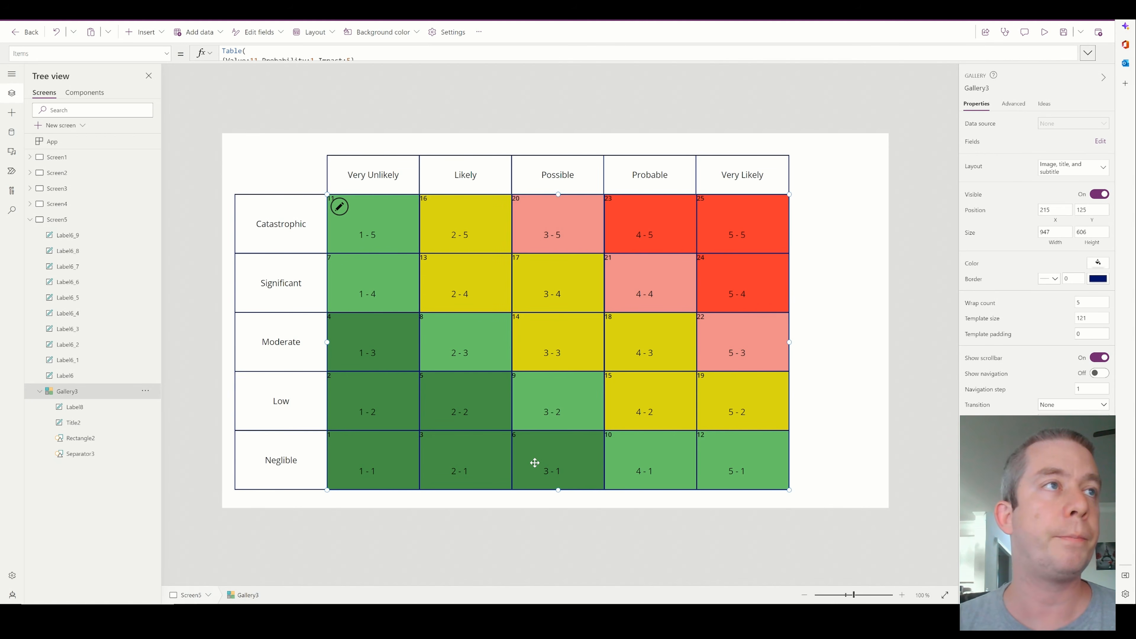
pyautogui.click(362, 223)
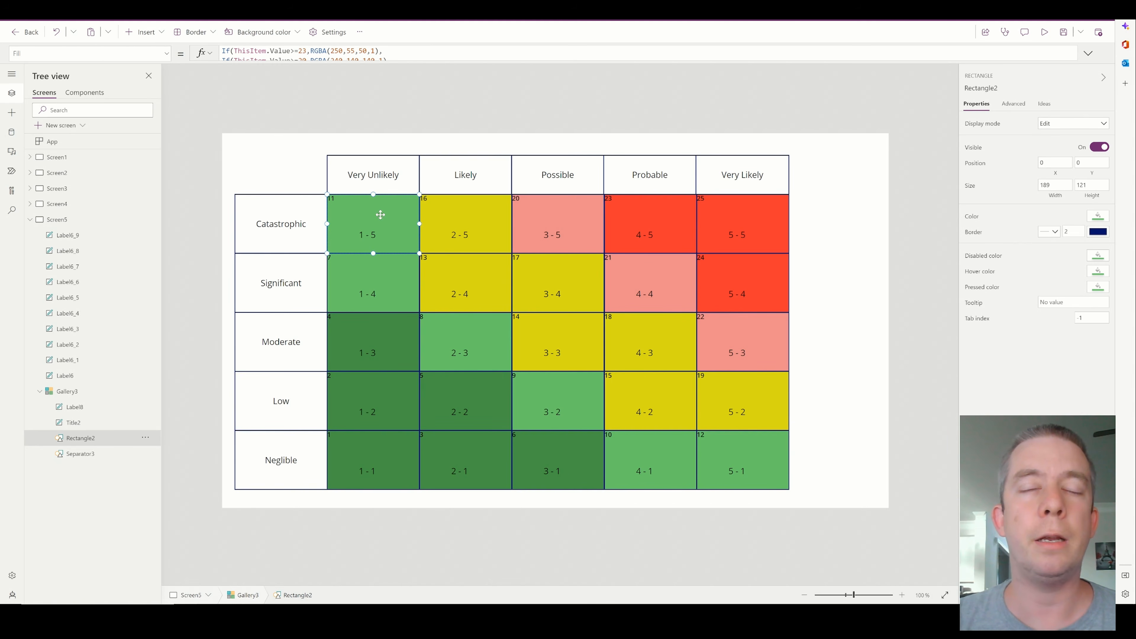
pyautogui.click(67, 160)
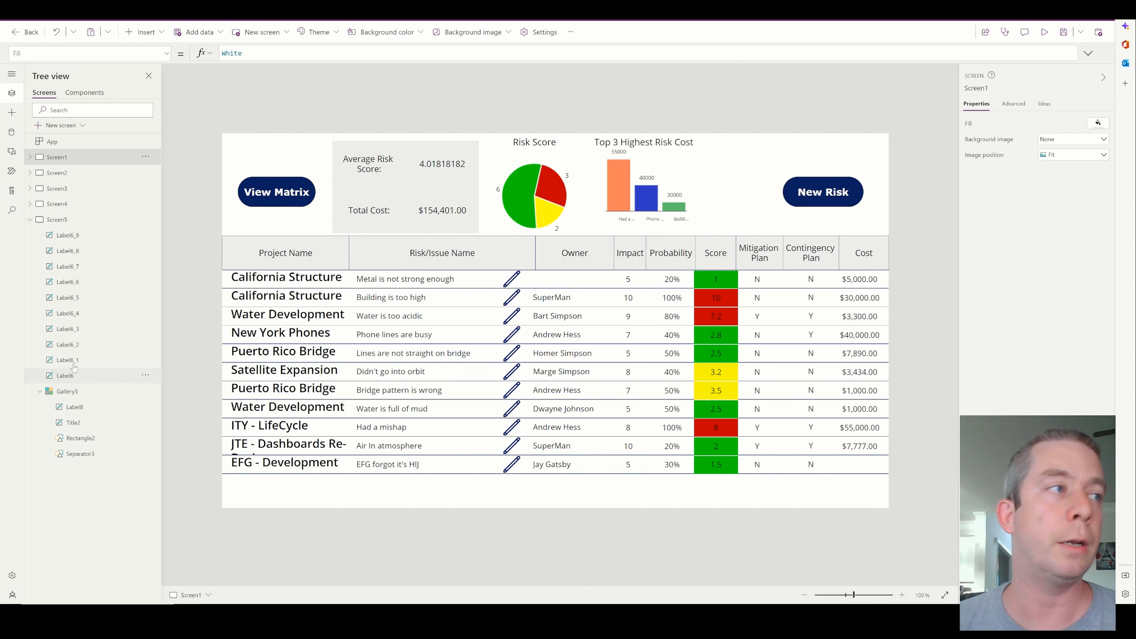
pyautogui.click(140, 219)
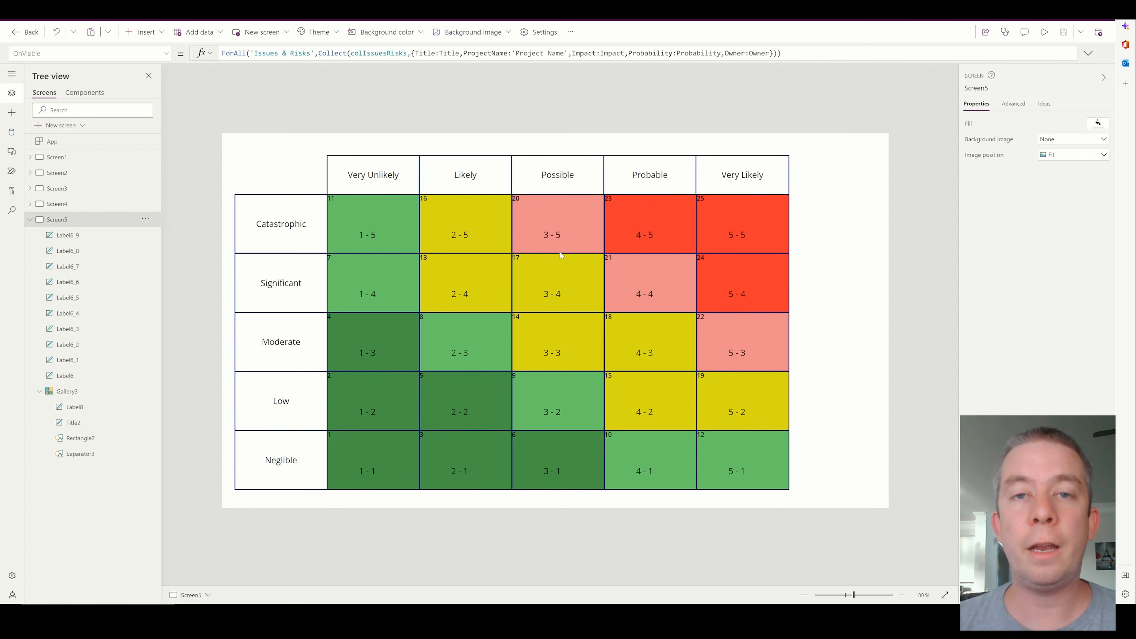
# Add a text label inside the gallery cell, placed above the probability-impact label at about X 59, Y 23 and about 69 wide
pyautogui.click(350, 219)
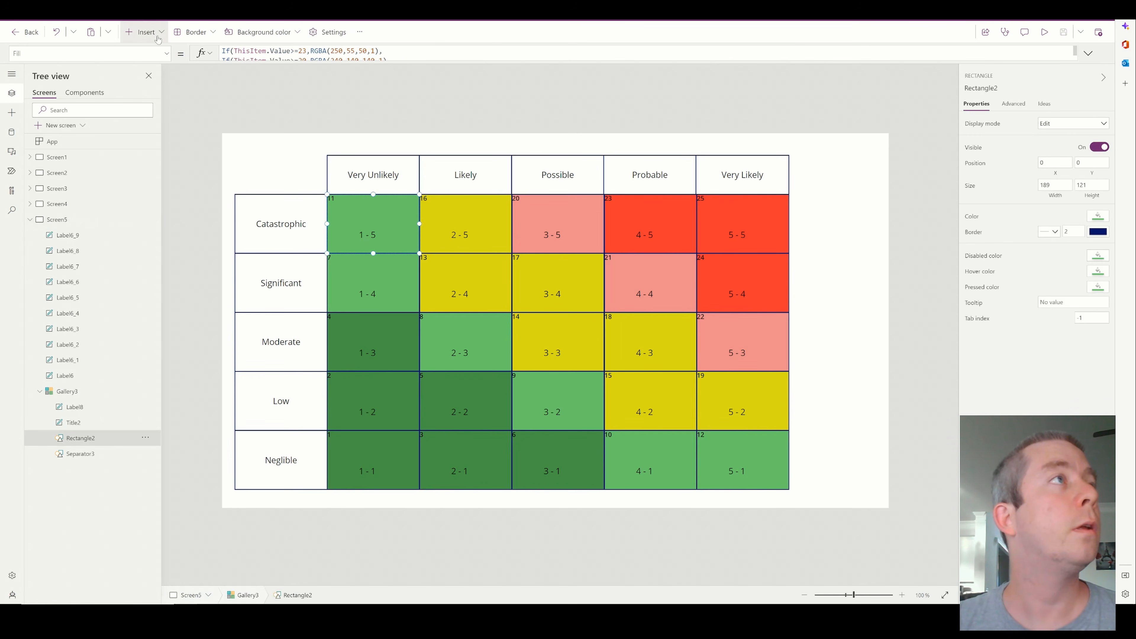
pyautogui.click(145, 31)
pyautogui.click(155, 98)
pyautogui.moveTo(364, 217)
pyautogui.mouseDown()
pyautogui.moveTo(357, 210)
pyautogui.moveTo(369, 217)
pyautogui.mouseUp()
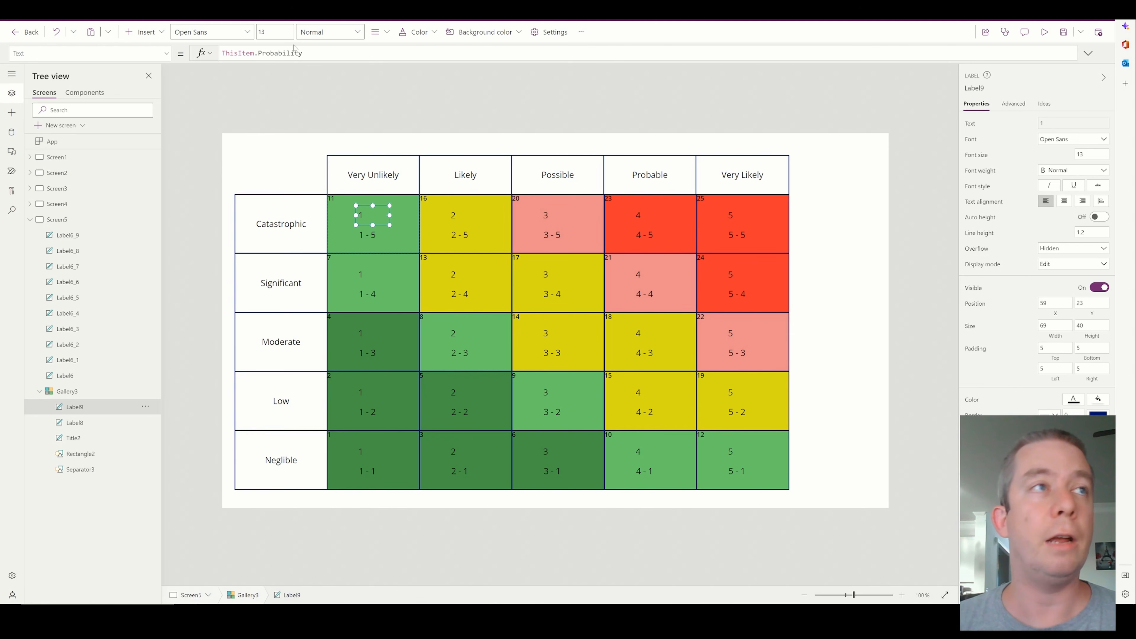
# Replace the new label's text formula with CountRows(Filter(colIssuesRisks, leaving the filter condition open
pyautogui.click(319, 57)
pyautogui.hotkey('ctrl', 'a')
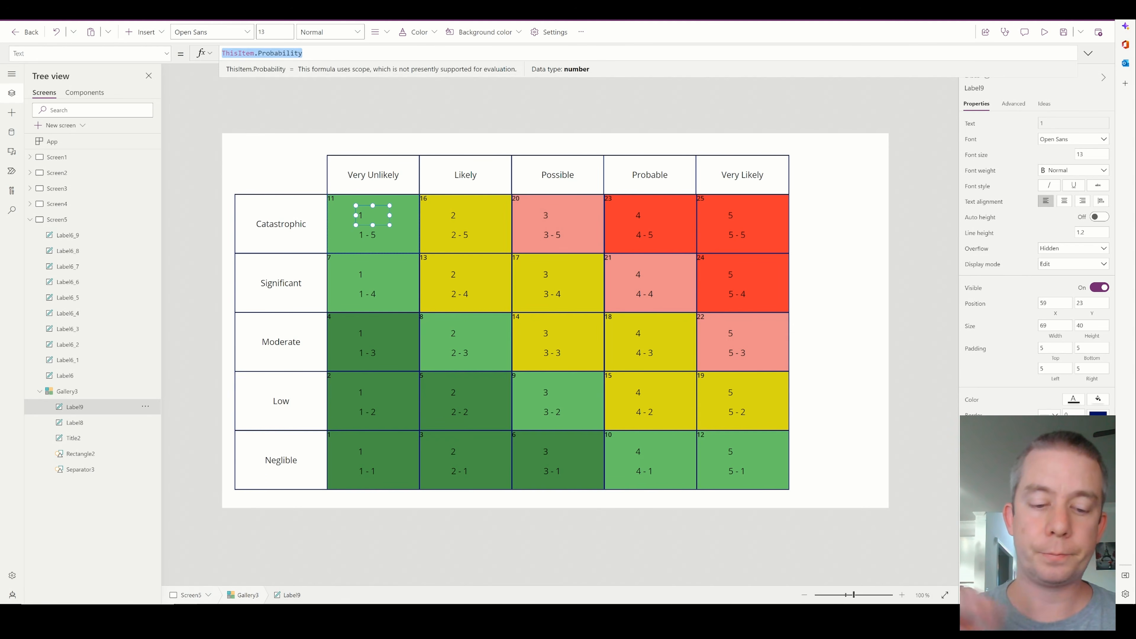
pyautogui.write('CountRow')
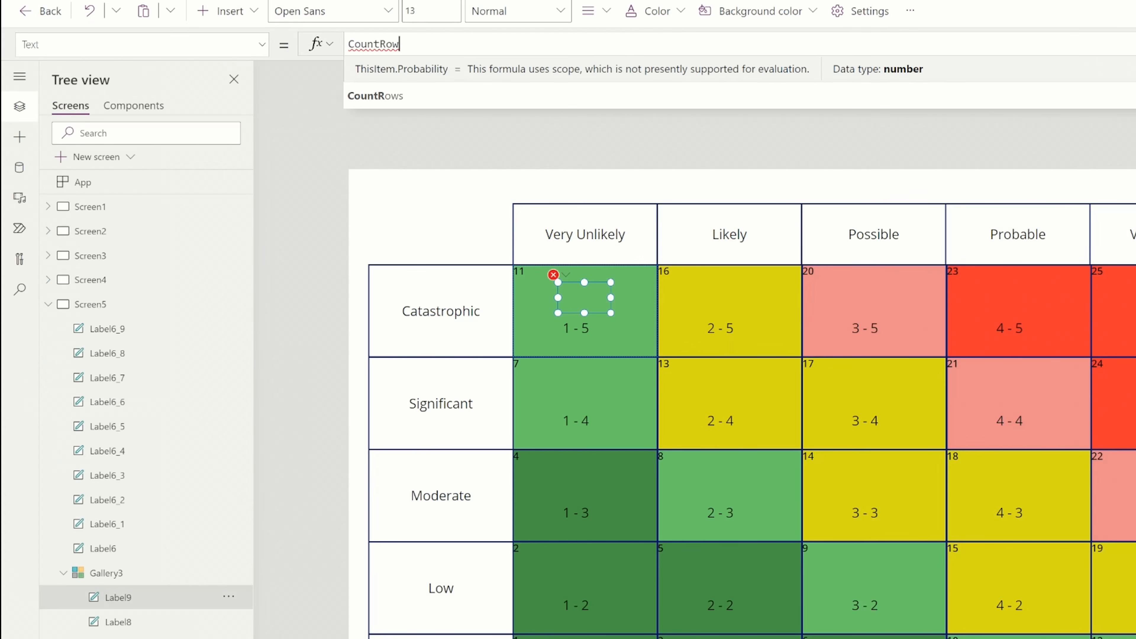
pyautogui.write('s(')
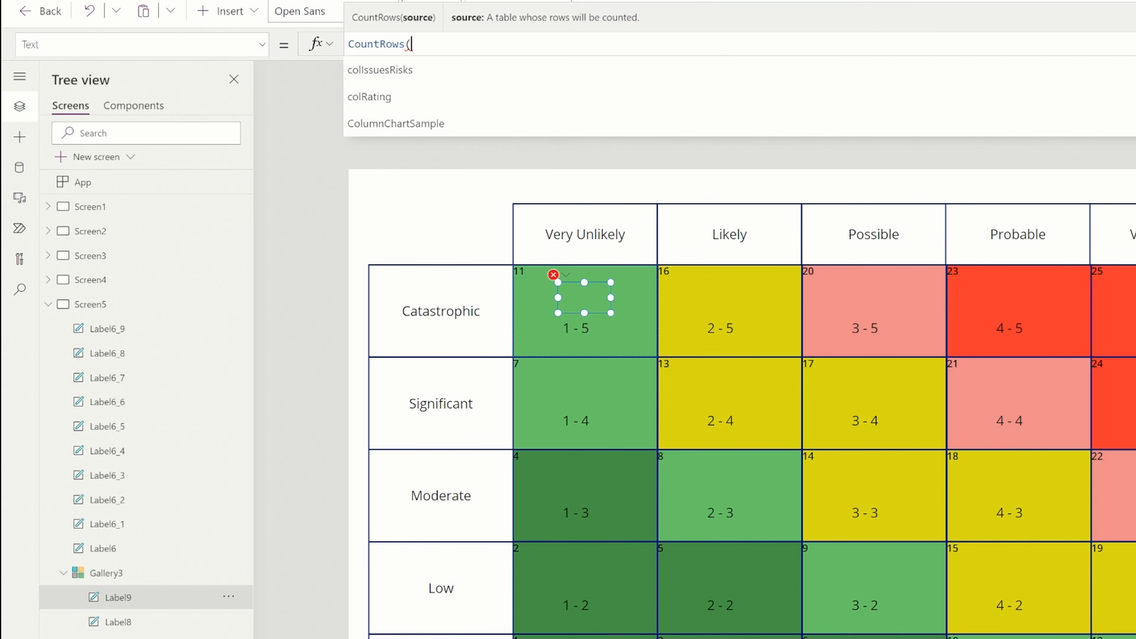
pyautogui.write('Filter')
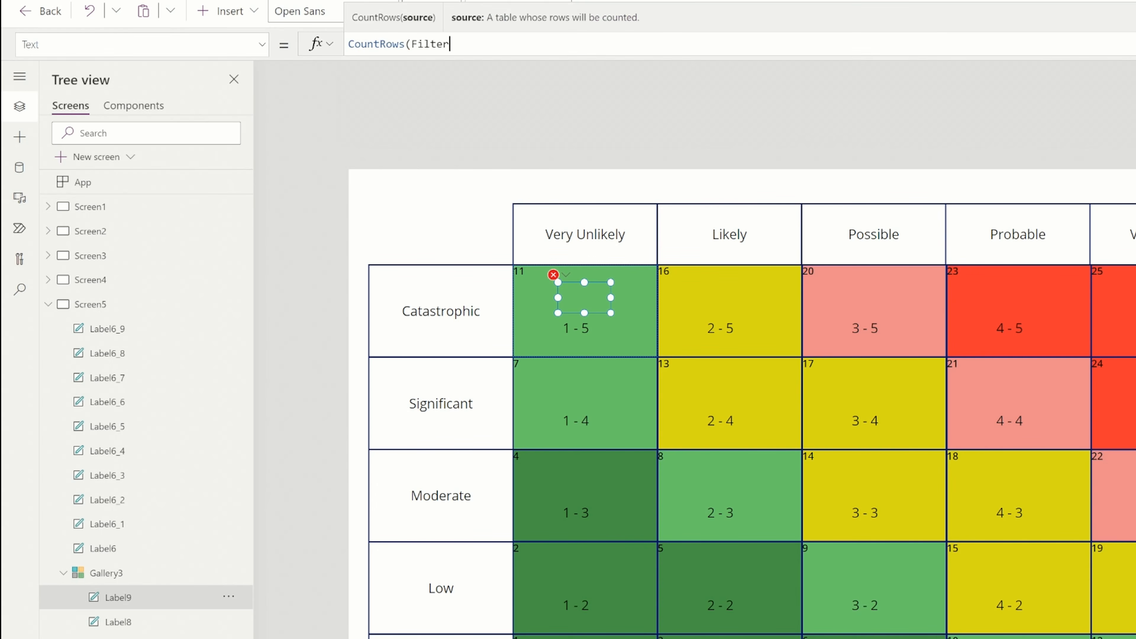
pyautogui.write('(co')
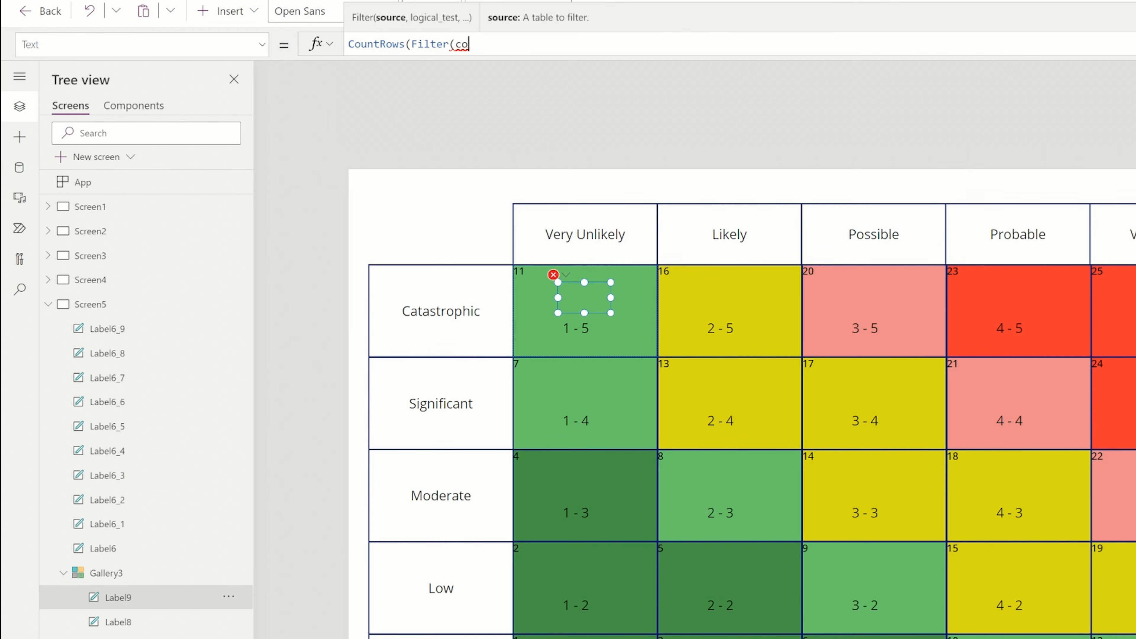
pyautogui.write('lIssuesRisks')
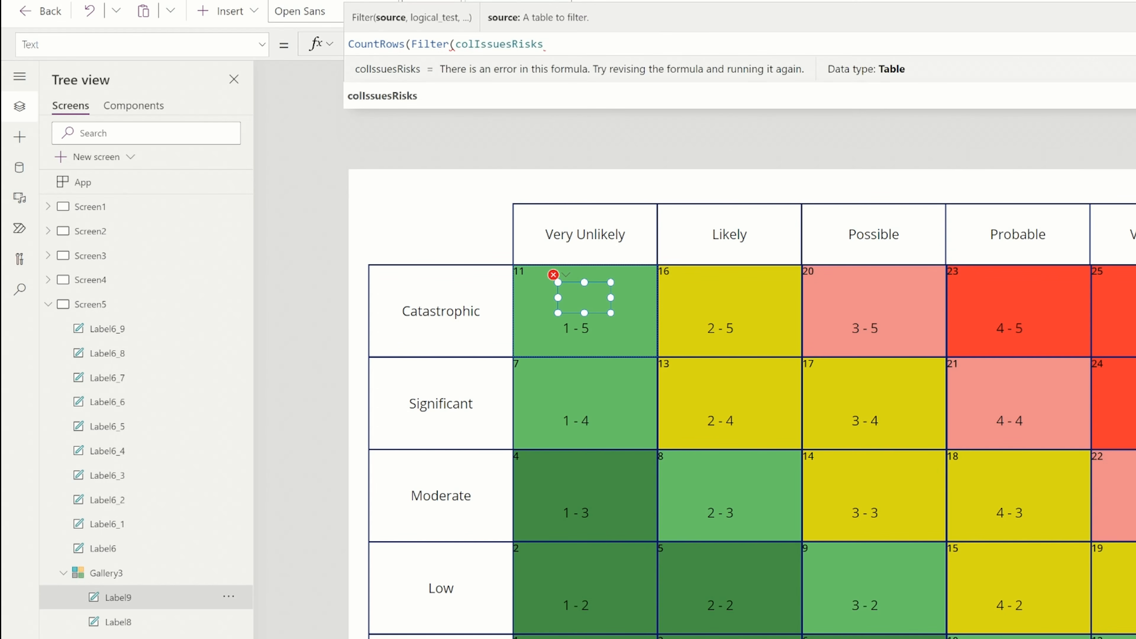
pyautogui.write(',')
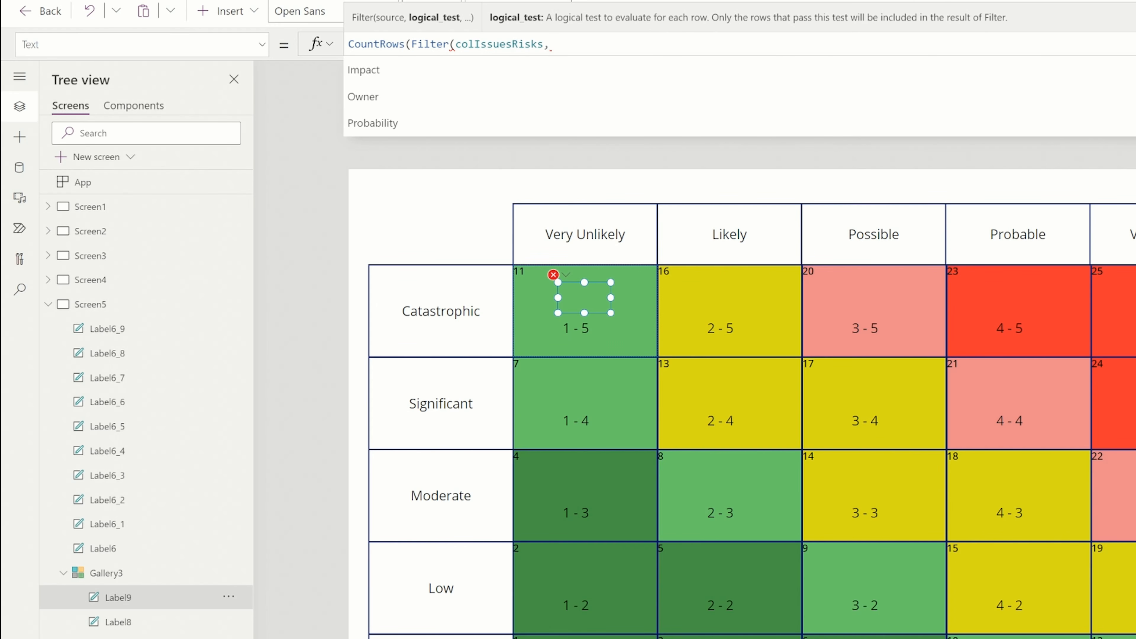
# Complete the count formula with the filter condition Round(Impact/2,0)=ThisItem.Impact and its closing brackets
pyautogui.write('Round(')
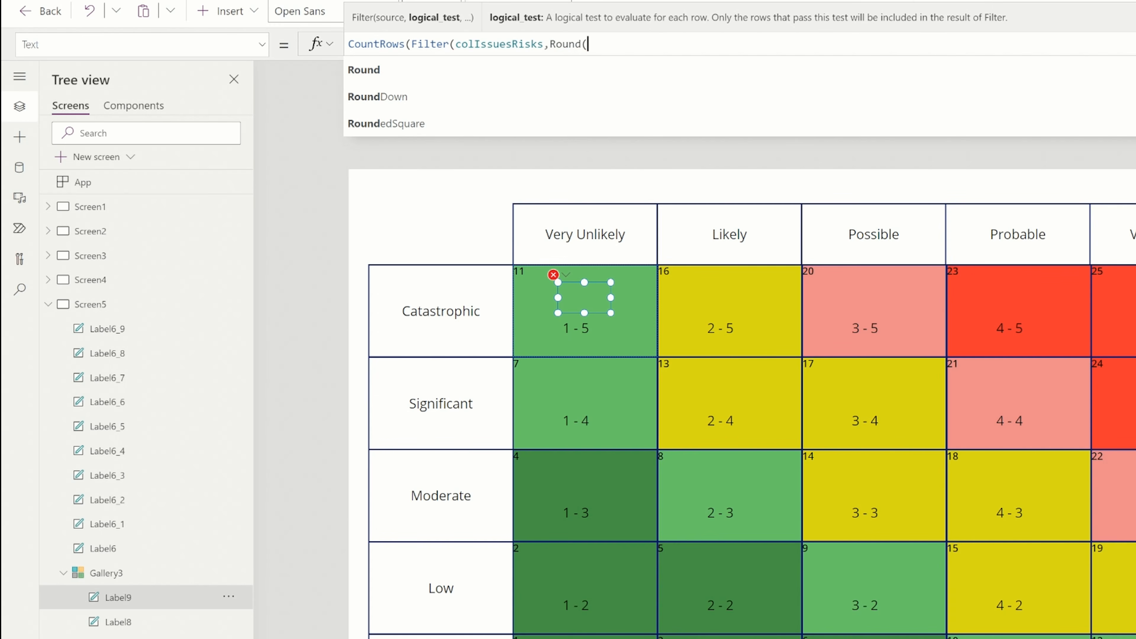
pyautogui.write('Impact')
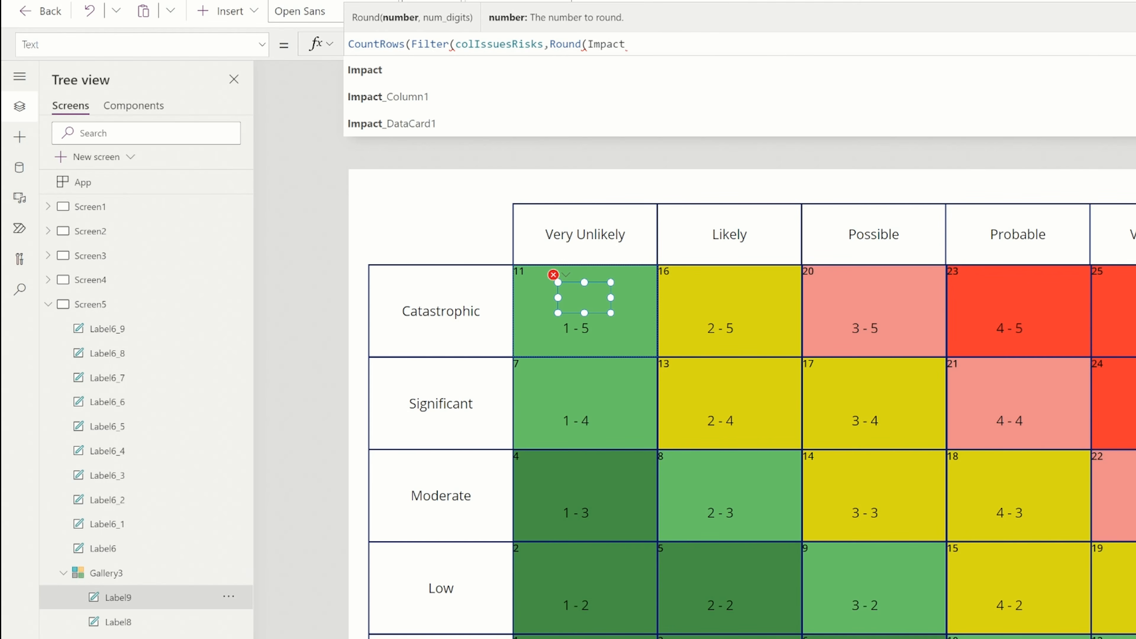
pyautogui.write('/2')
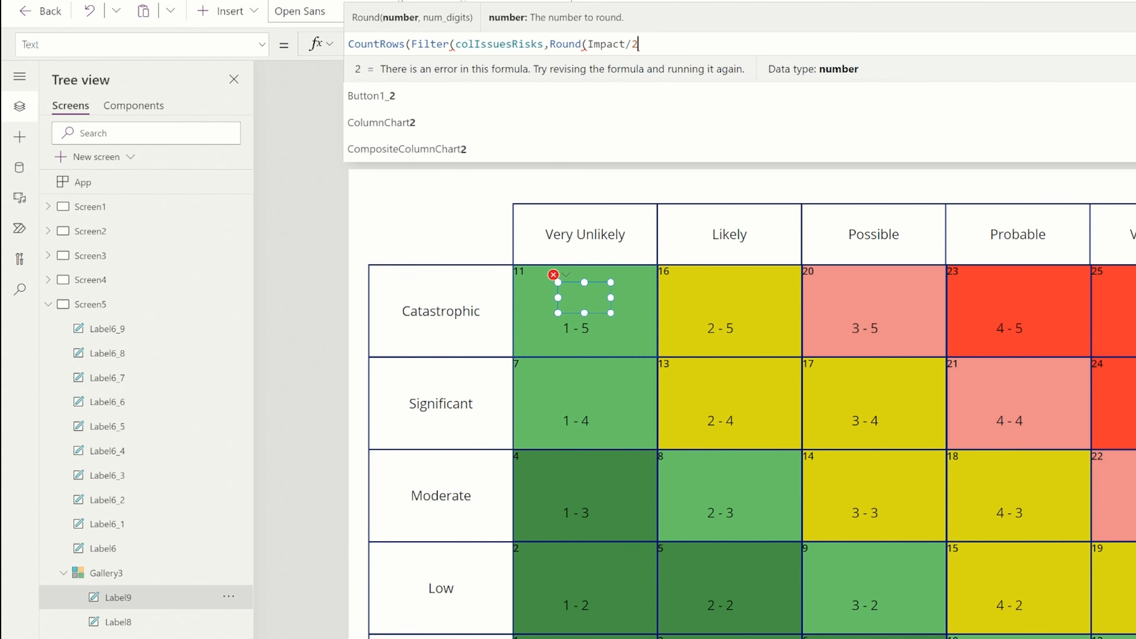
pyautogui.write(')')
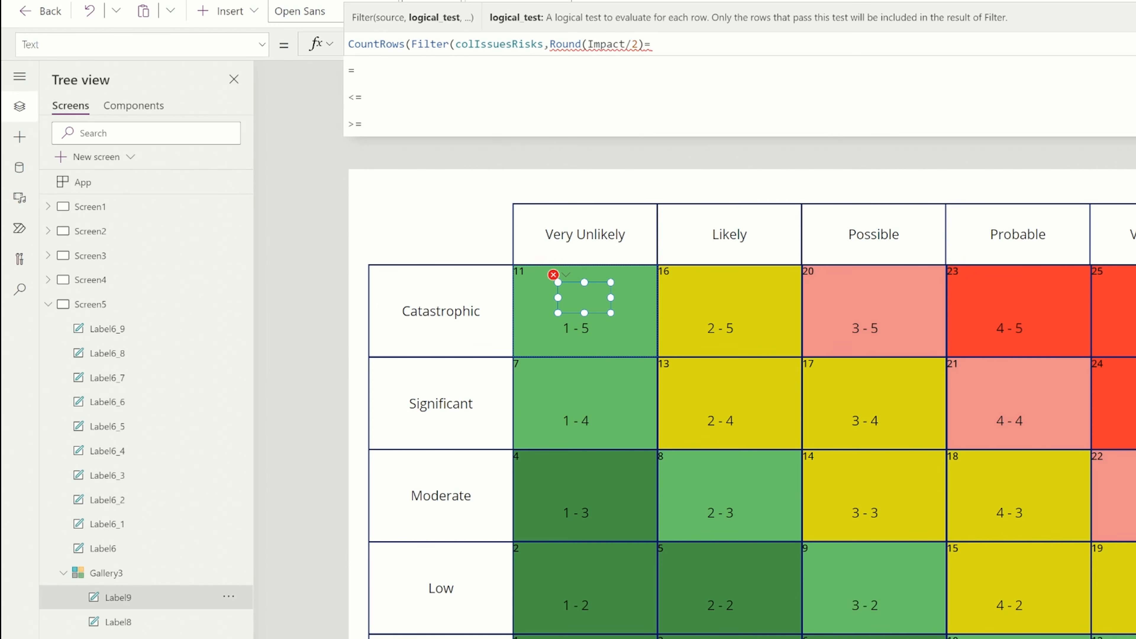
pyautogui.write('=ThisItem.Impact')
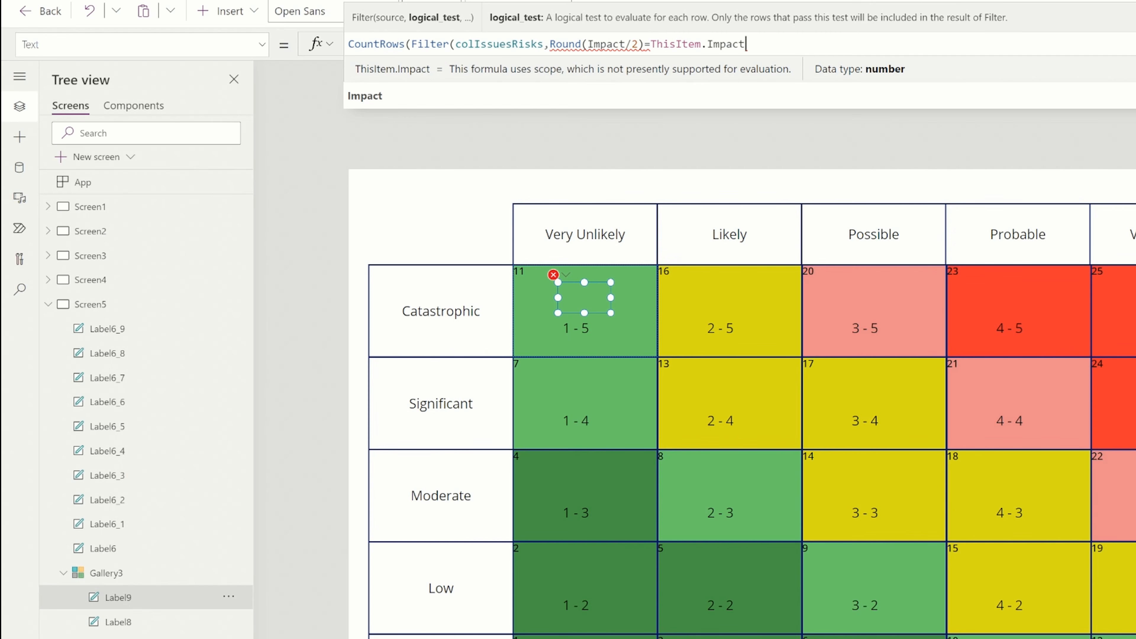
pyautogui.write('))')
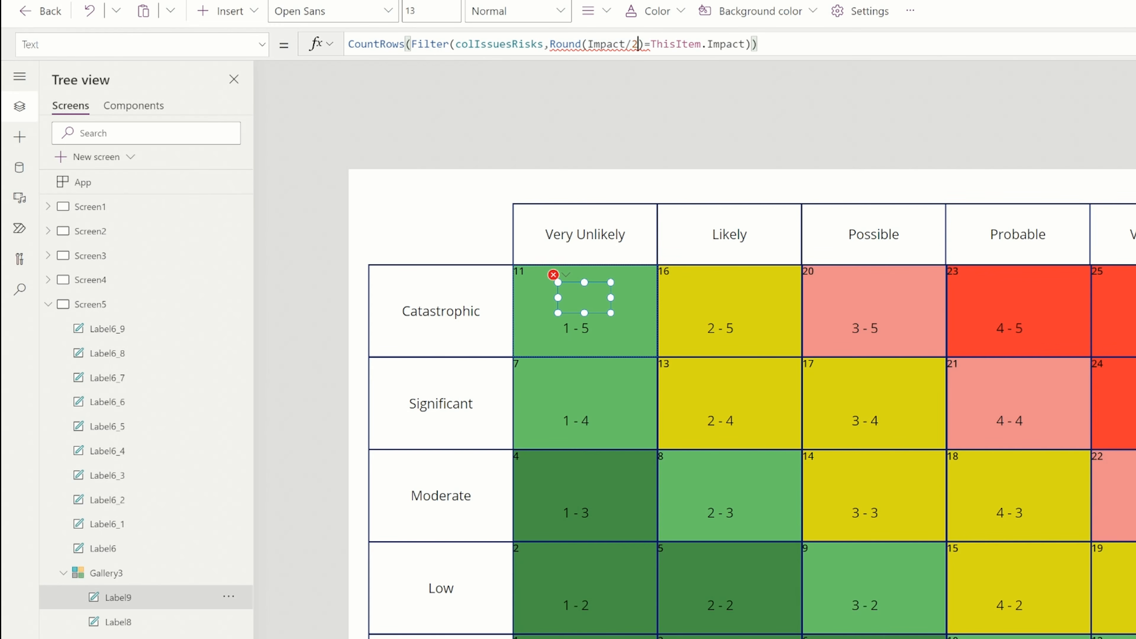
pyautogui.click(637, 45)
pyautogui.write(',0')
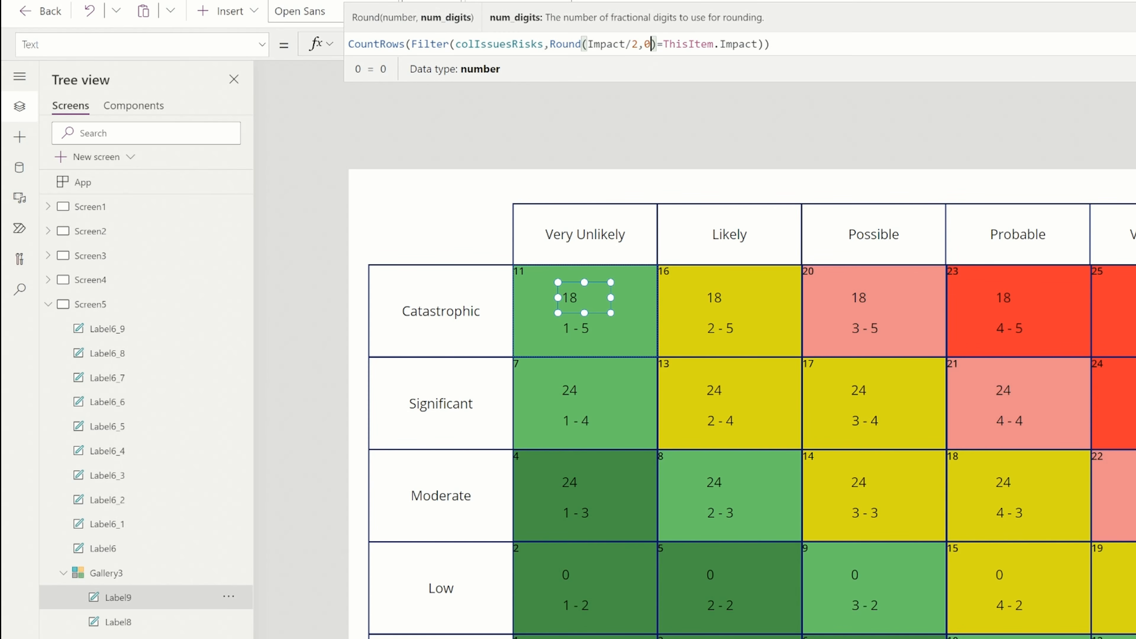
# Add a second filter condition with && after ThisItem.Impact, beginning Round((Probability*10
pyautogui.moveTo(549, 44); pyautogui.dragTo(757, 45)
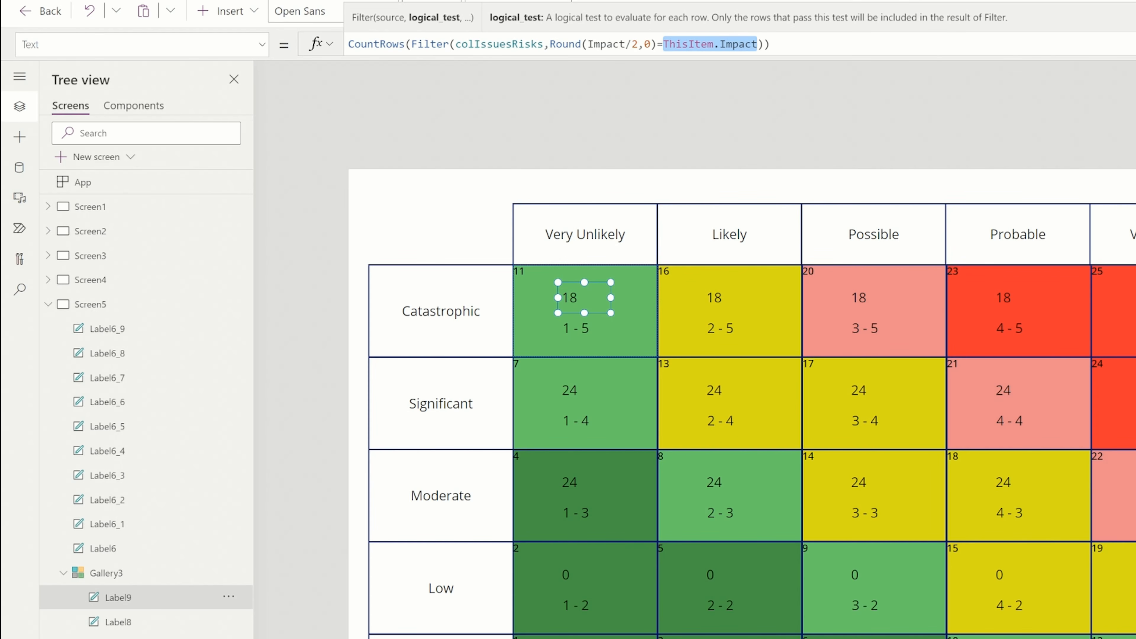
pyautogui.press('Right')
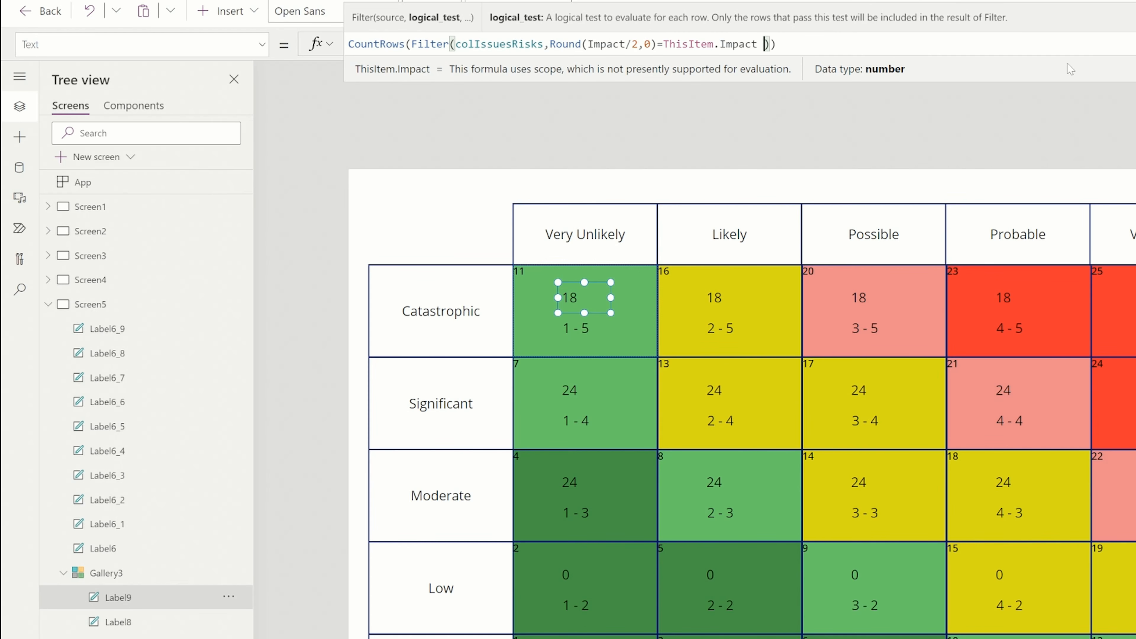
pyautogui.write('&& ')
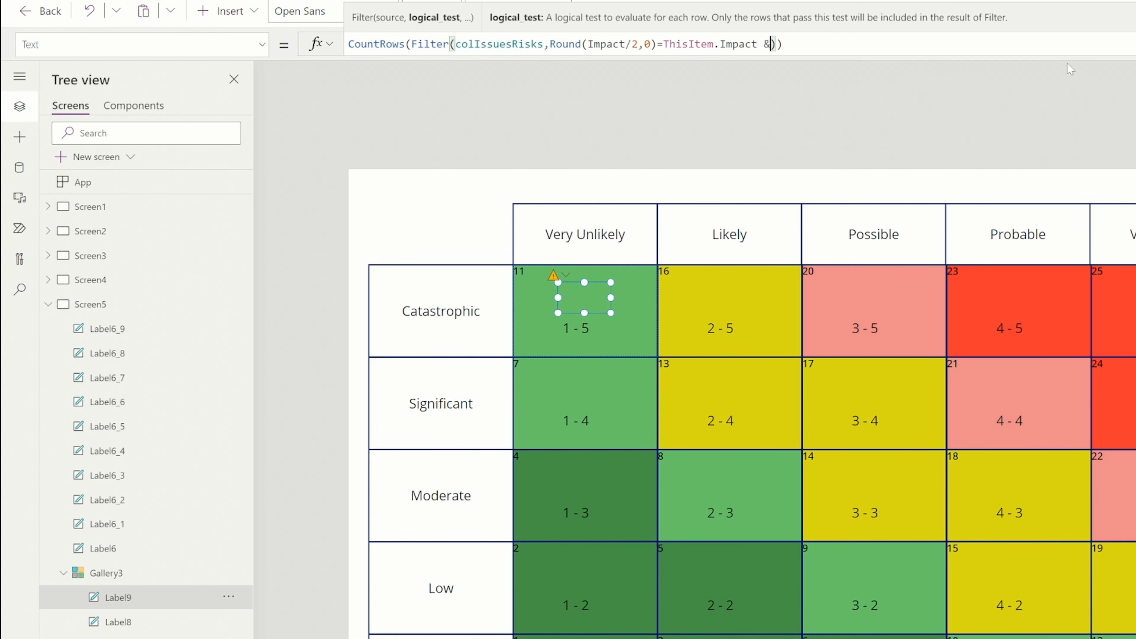
pyautogui.write('Round(')
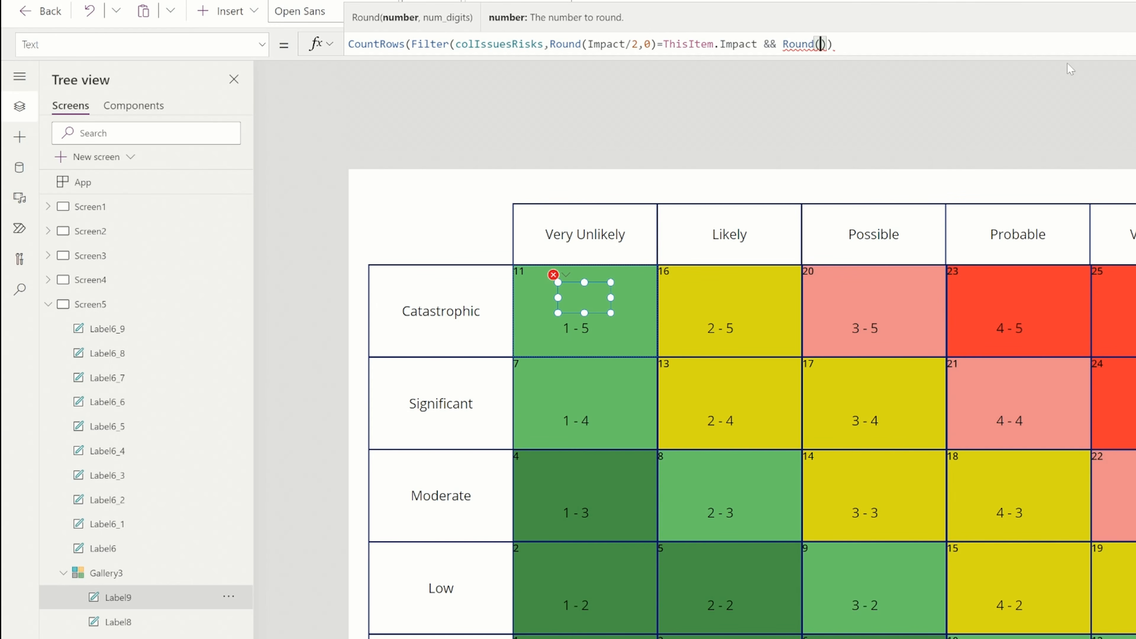
pyautogui.write('(Probability')
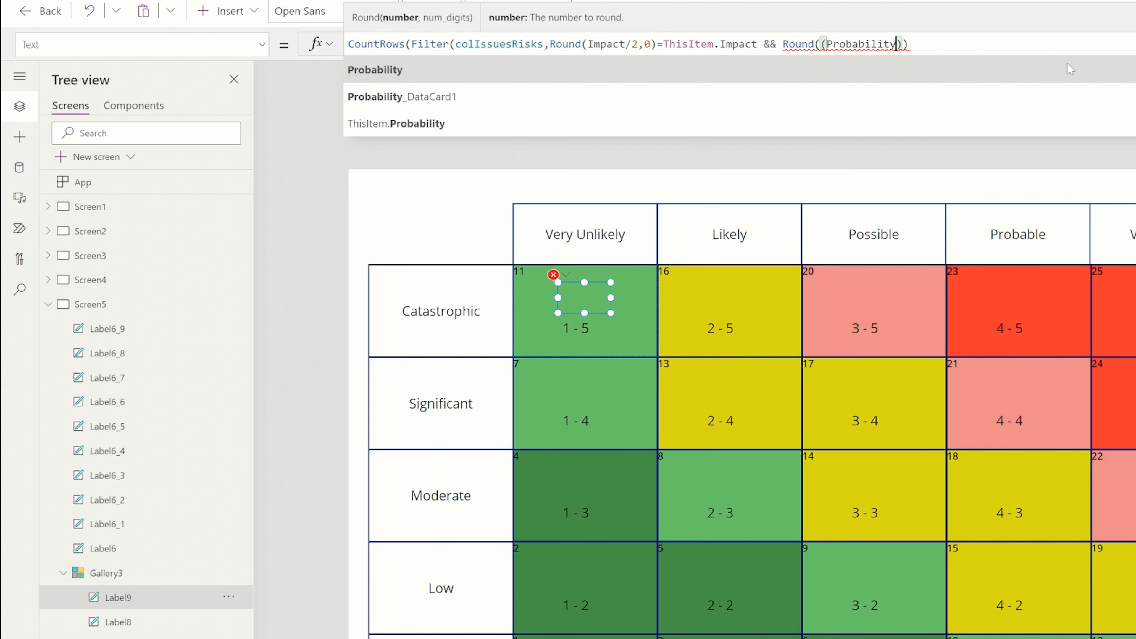
pyautogui.write('*10')
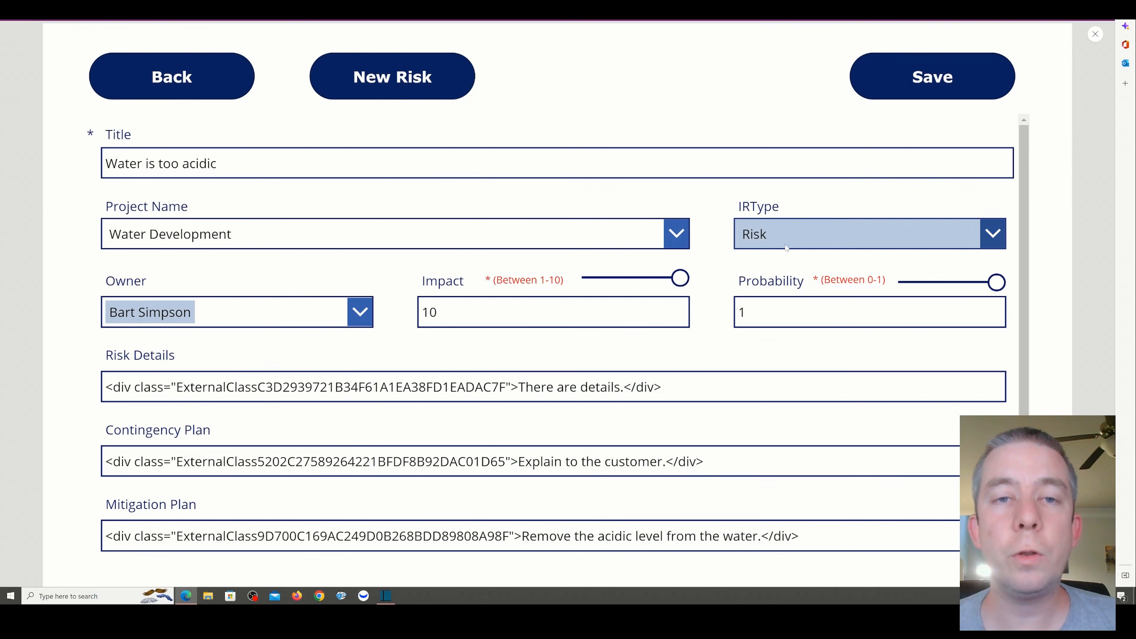
# Test the risk form's sliders in preview, with Probability at 0.5 and Impact at 10
pyautogui.moveTo(988, 289); pyautogui.dragTo(952, 282)
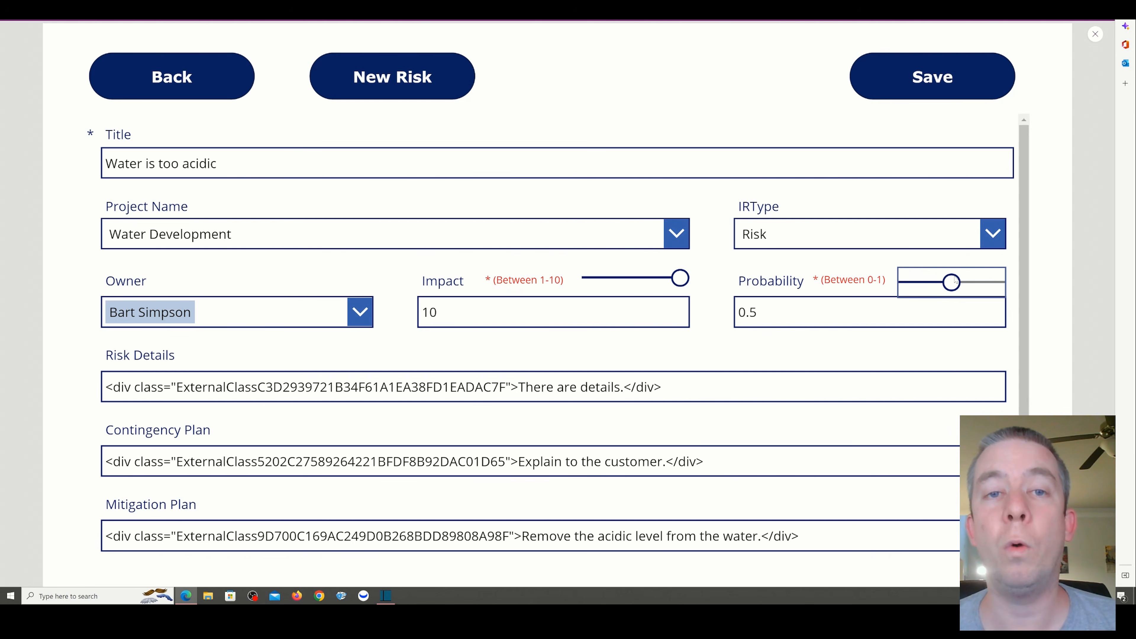
pyautogui.moveTo(679, 279)
pyautogui.mouseDown()
pyautogui.moveTo(592, 280)
pyautogui.moveTo(680, 280)
pyautogui.mouseUp()
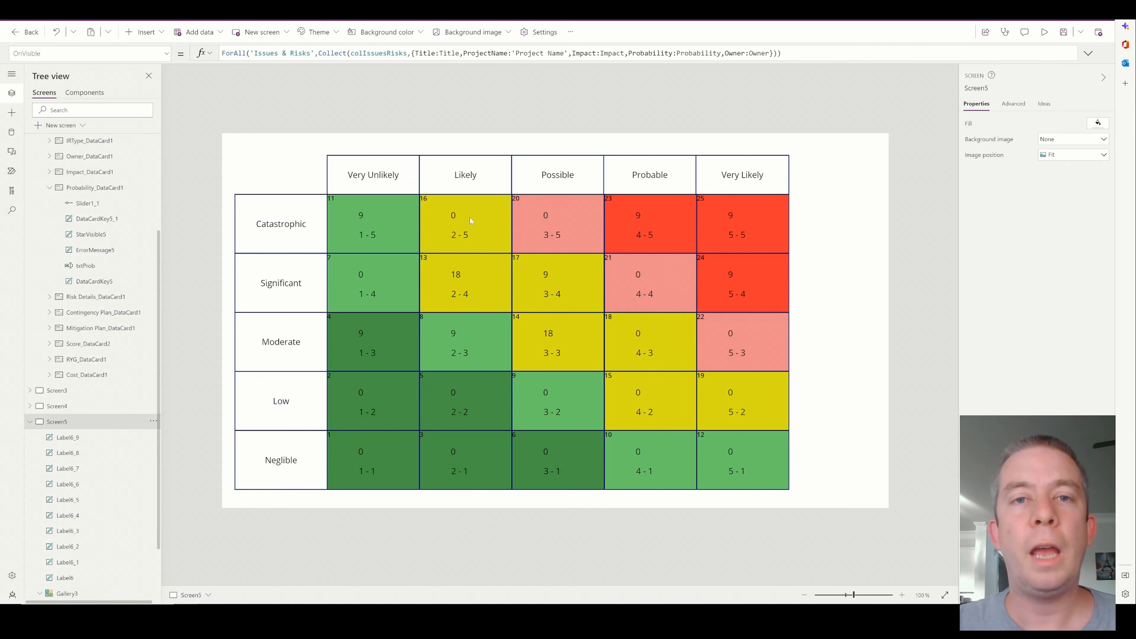
# Insert Clear(colIssuesRisks); on its own line before the ForAll in Screen5's OnVisible formula
pyautogui.click(269, 54)
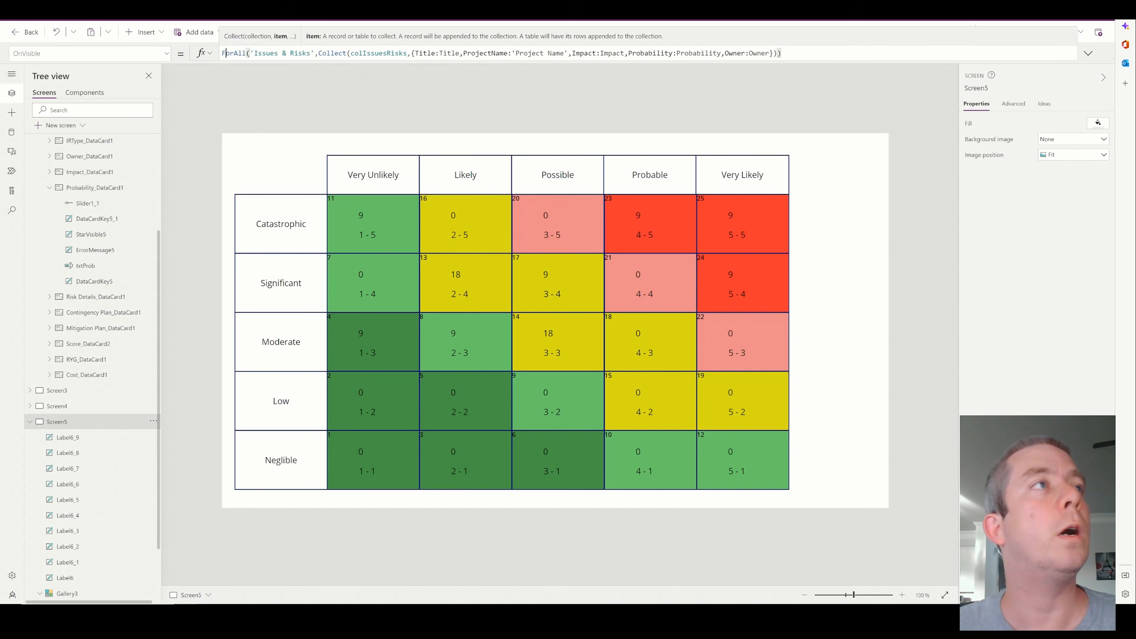
pyautogui.press('Home')
pyautogui.hotkey('shift', 'Return')
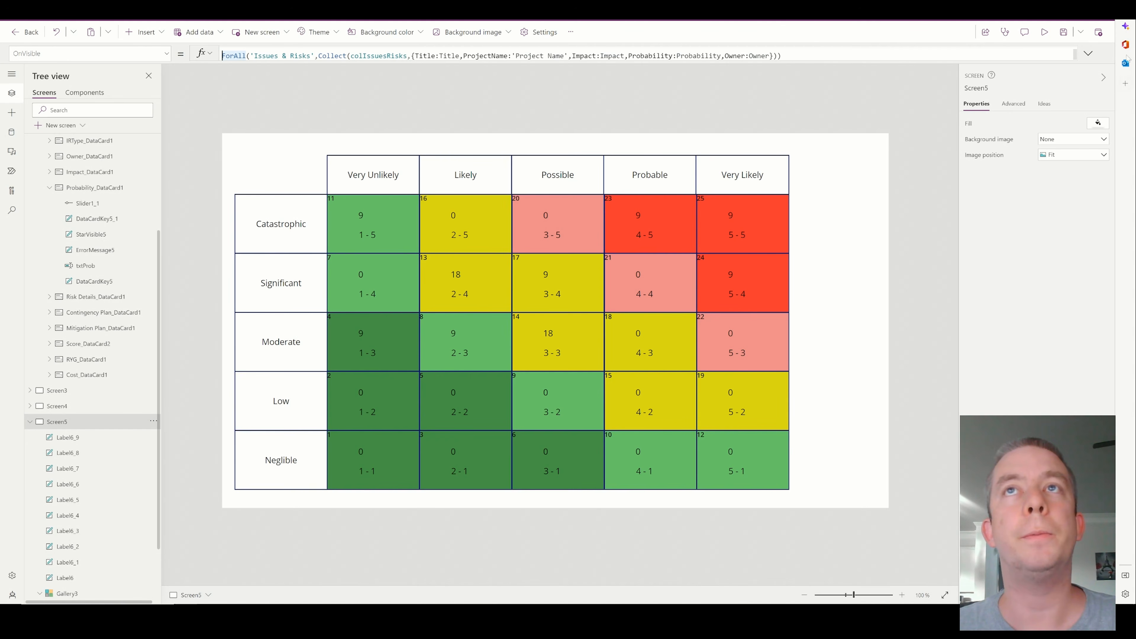
pyautogui.click(1088, 53)
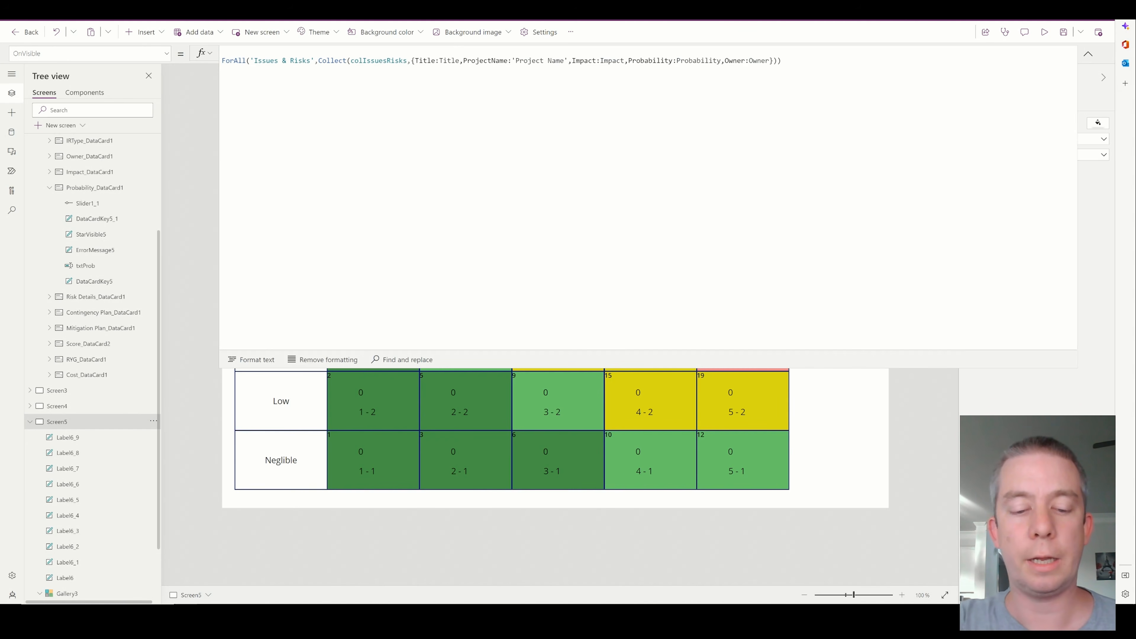
pyautogui.write('Clear(')
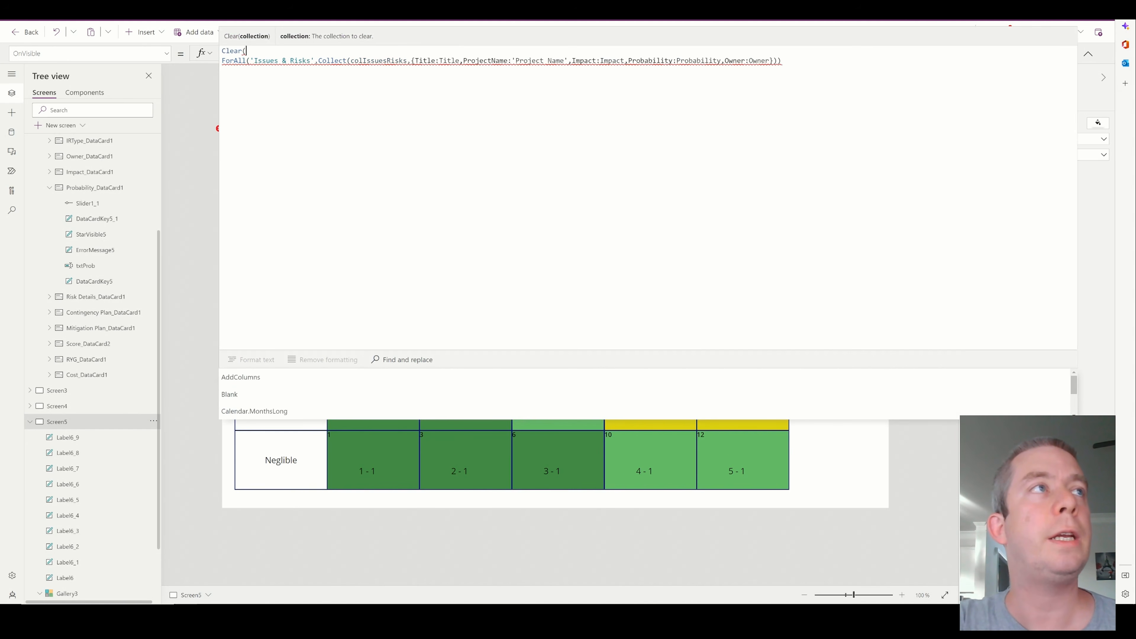
pyautogui.write('colIssues')
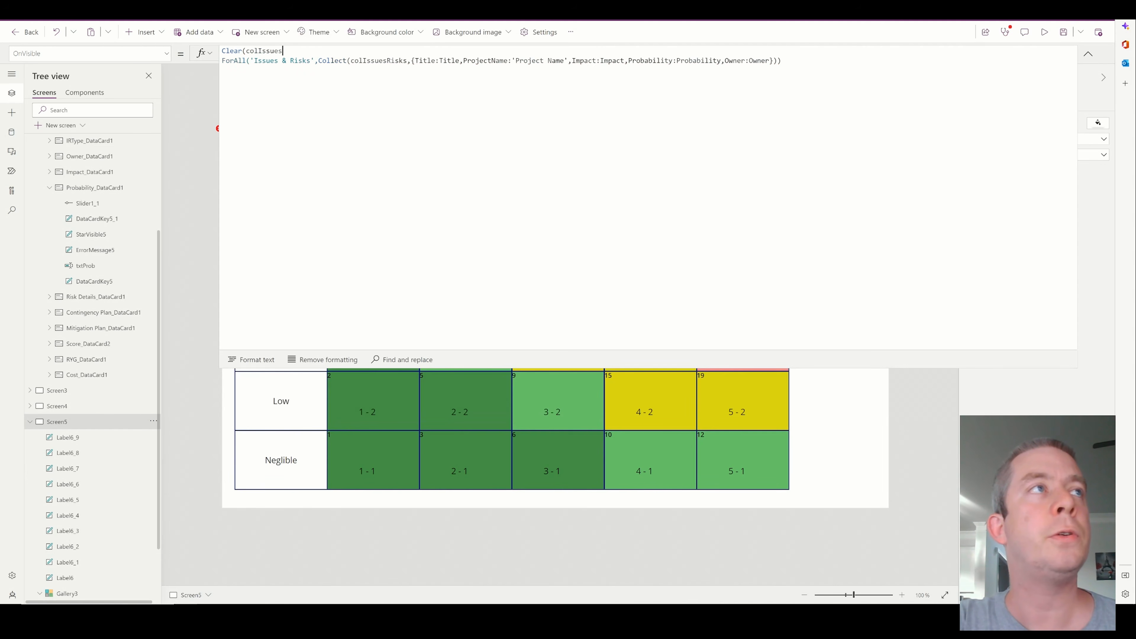
pyautogui.write('Risks);')
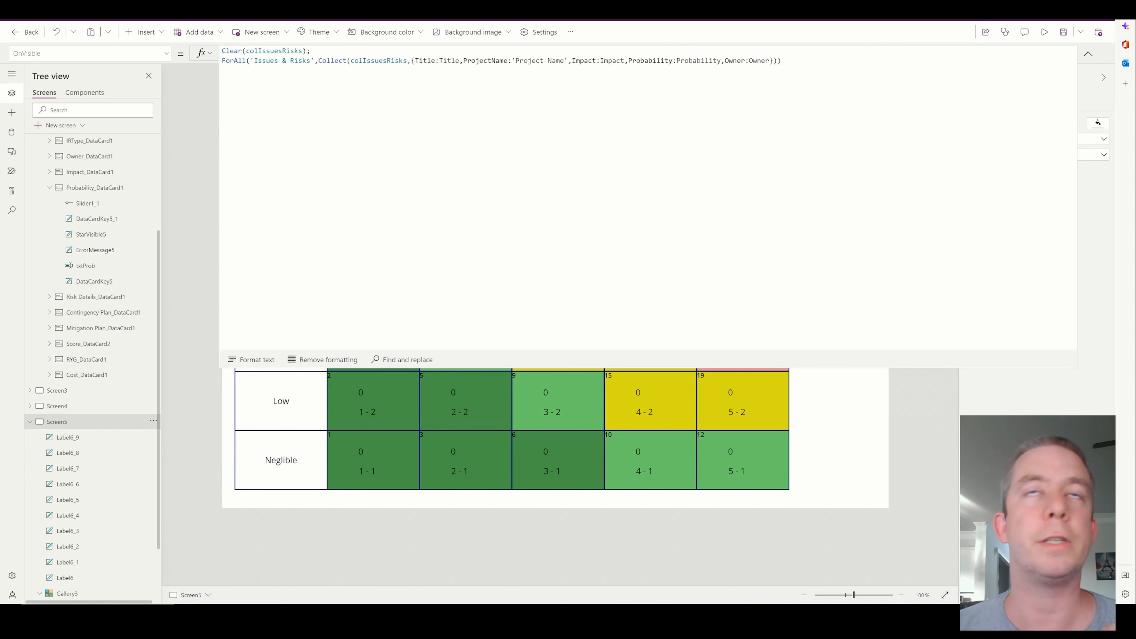
pyautogui.click(1087, 56)
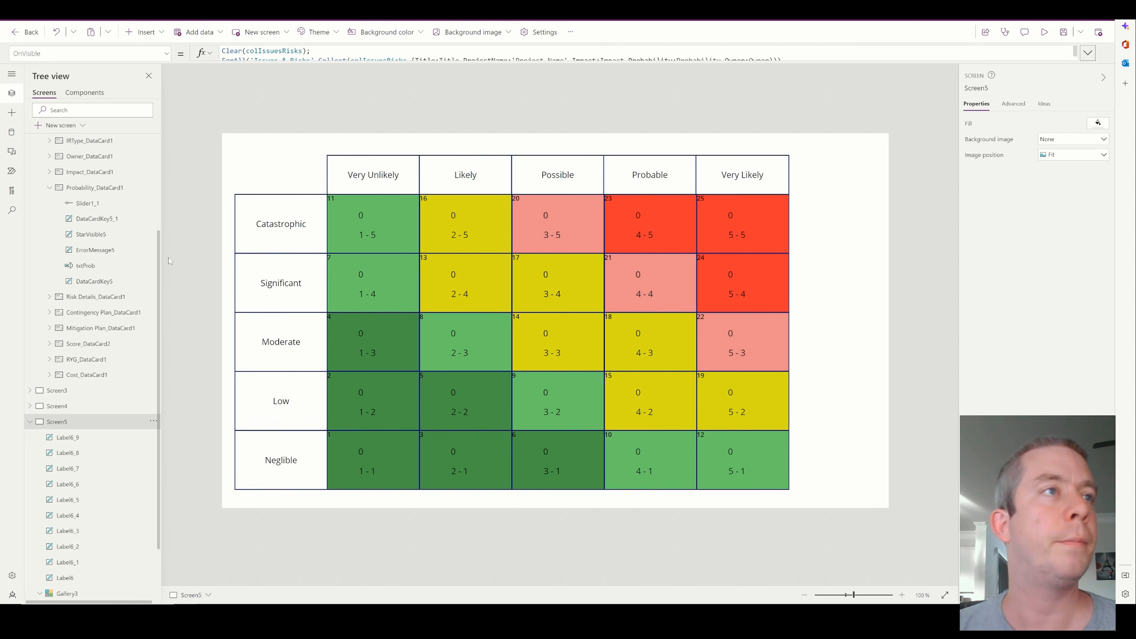
# Preview the app from Screen1 through to the matrix to check the cell counts, and select the probability-impact label in the editor
pyautogui.scroll(5, 42, 168)
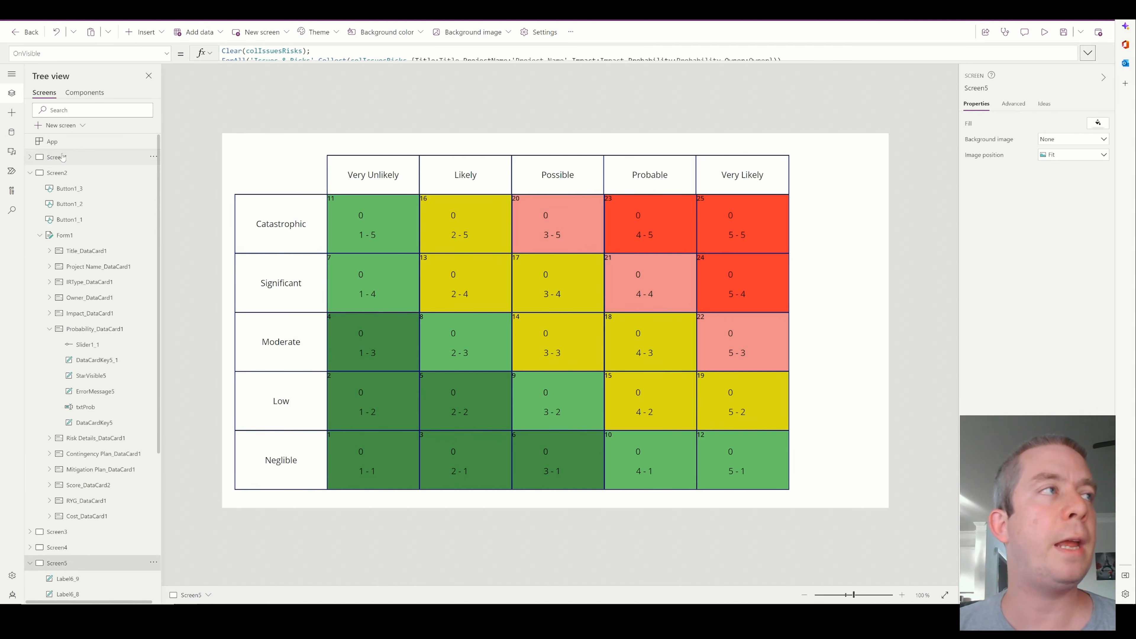
pyautogui.click(62, 173)
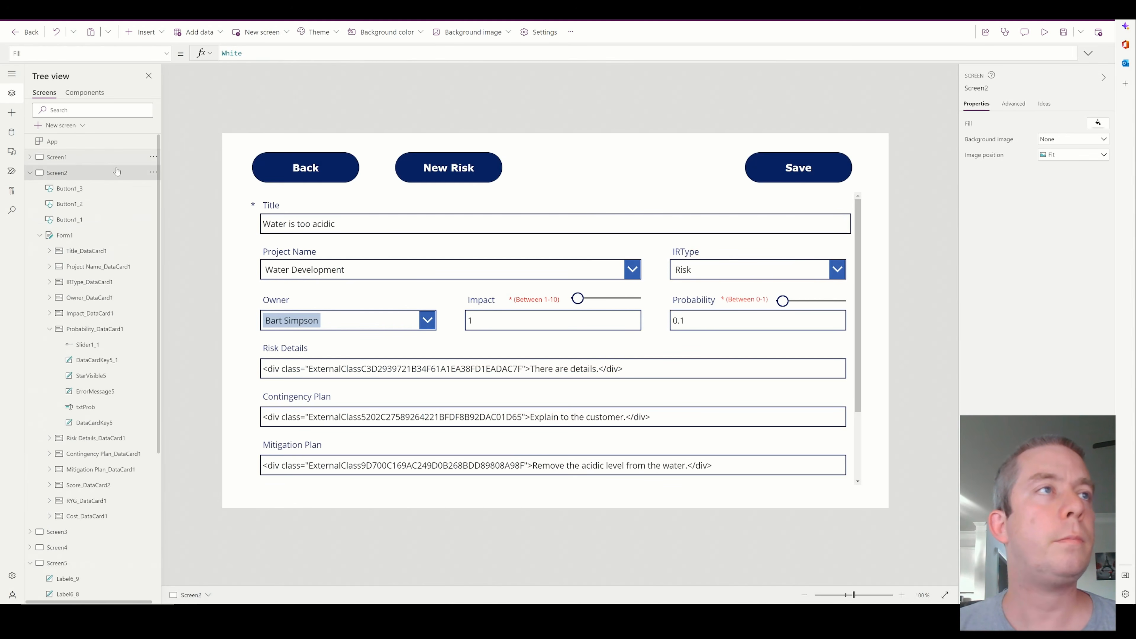
pyautogui.click(64, 157)
pyautogui.click(1046, 34)
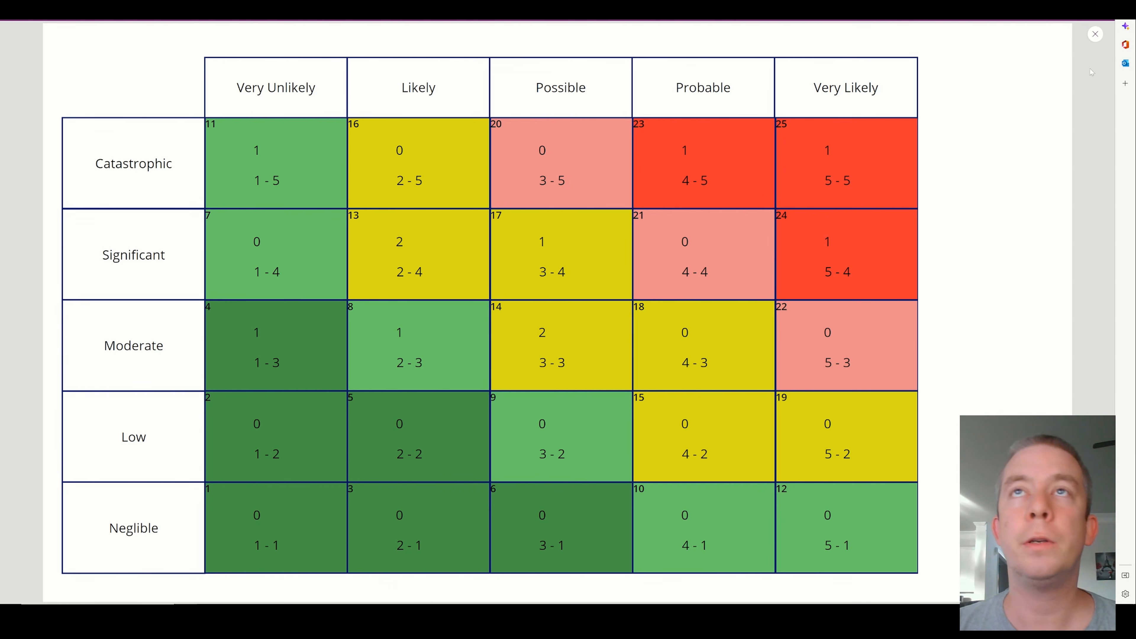
pyautogui.click(1094, 34)
pyautogui.click(364, 234)
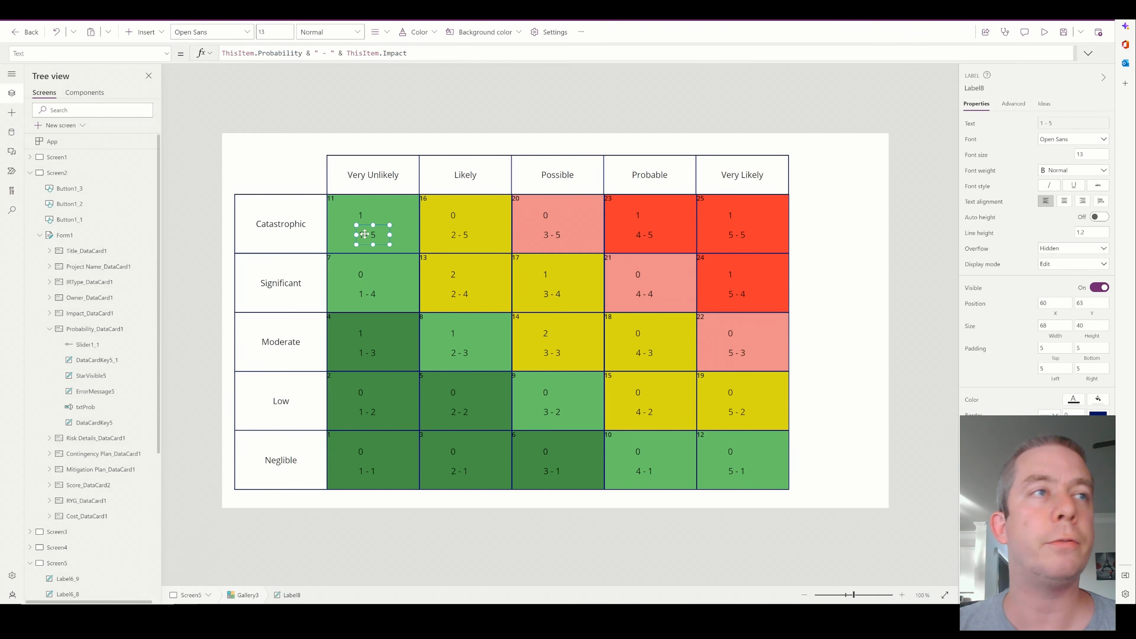
# Delete the probability-impact label from the matrix gallery, then preview the matrix showing only the record counts
pyautogui.press('Delete')
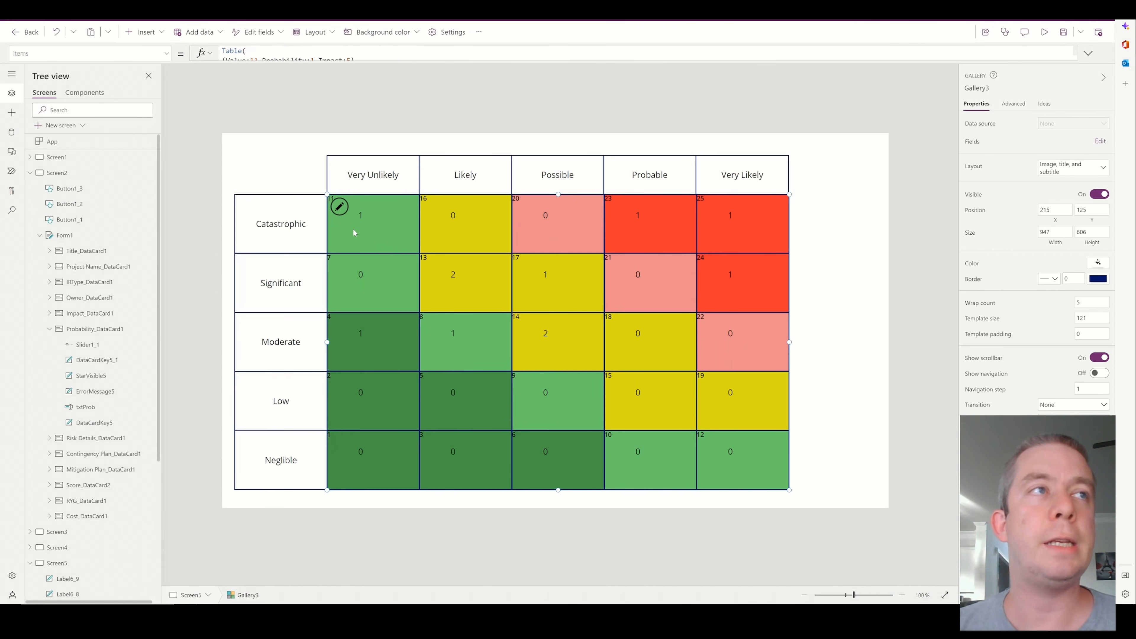
pyautogui.click(362, 213)
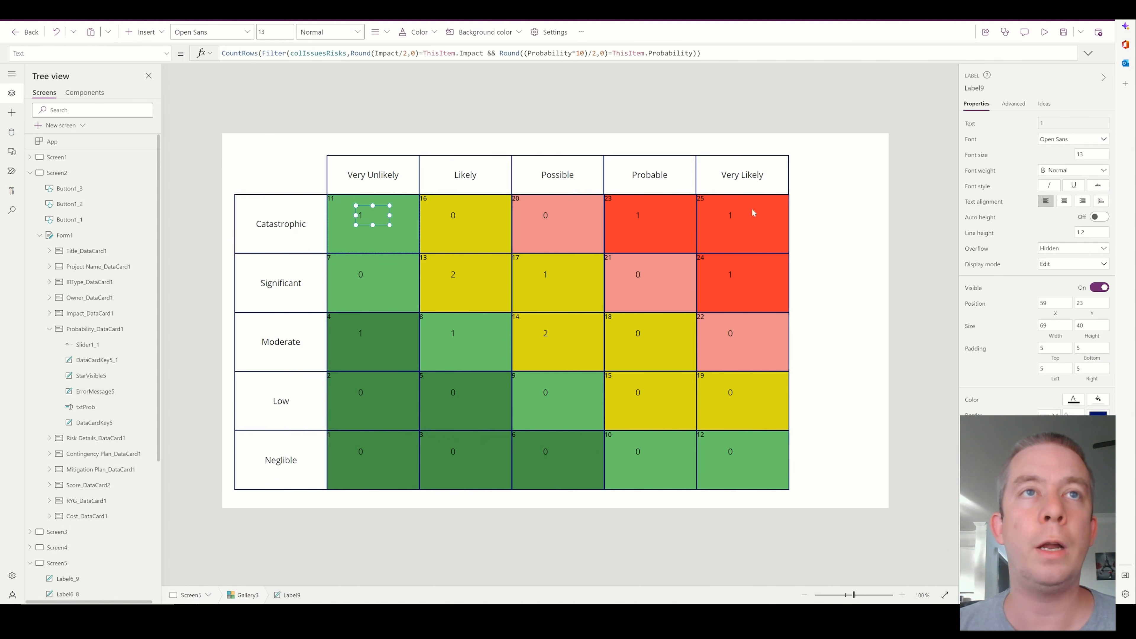
pyautogui.click(735, 218)
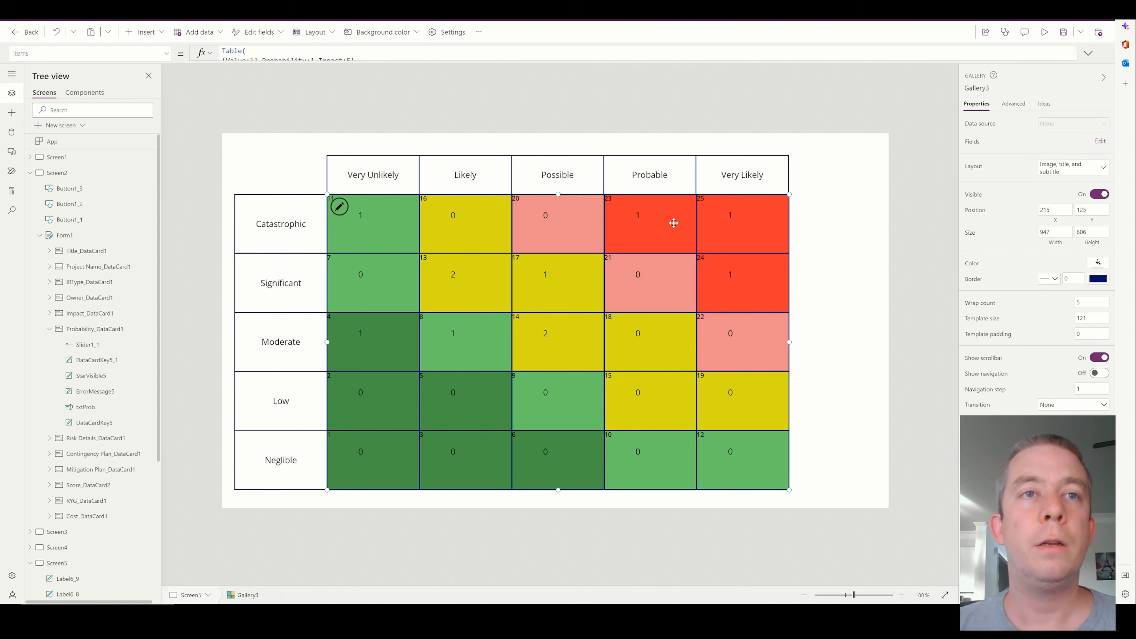
pyautogui.click(1044, 32)
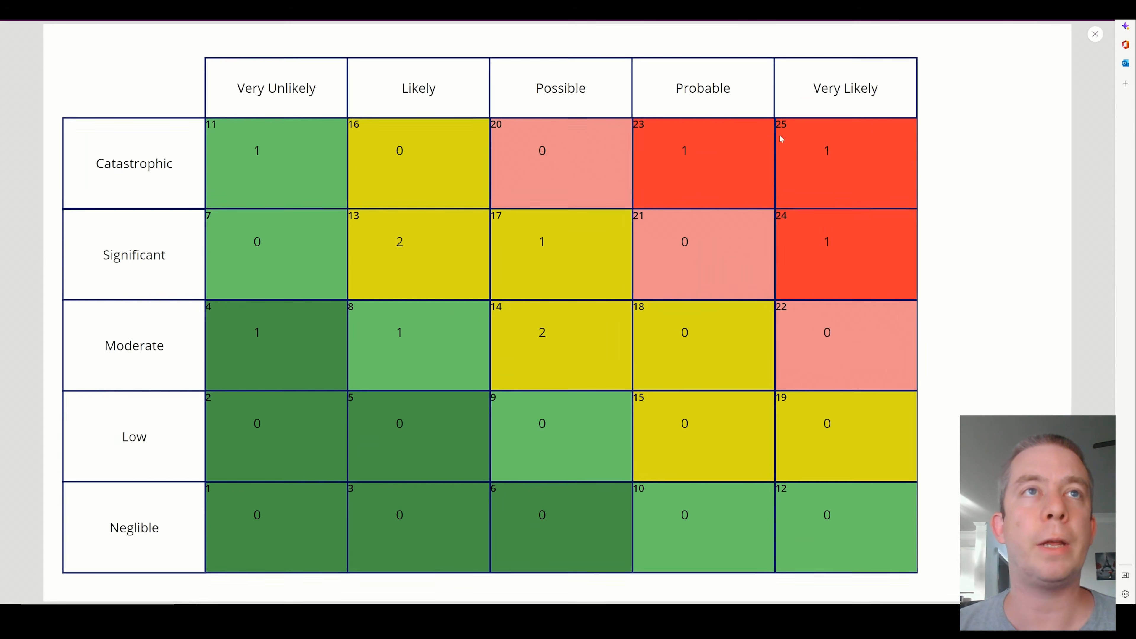
pyautogui.click(1095, 35)
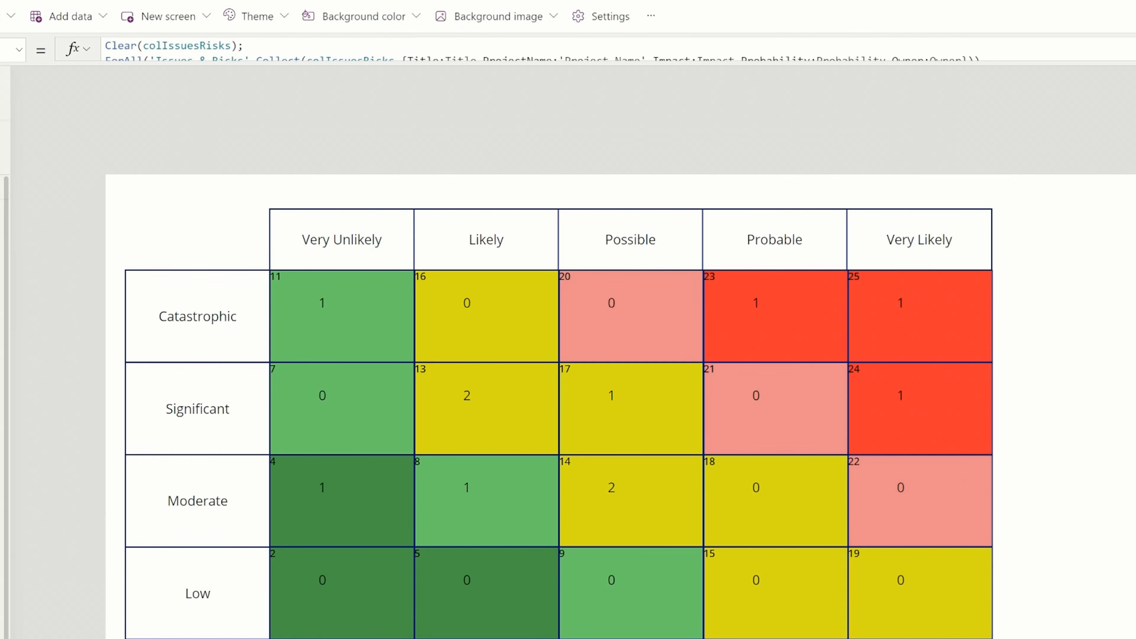
# Review the Clear and ForAll/Collect lines in Screen5's OnVisible formula
pyautogui.click(1131, 49)
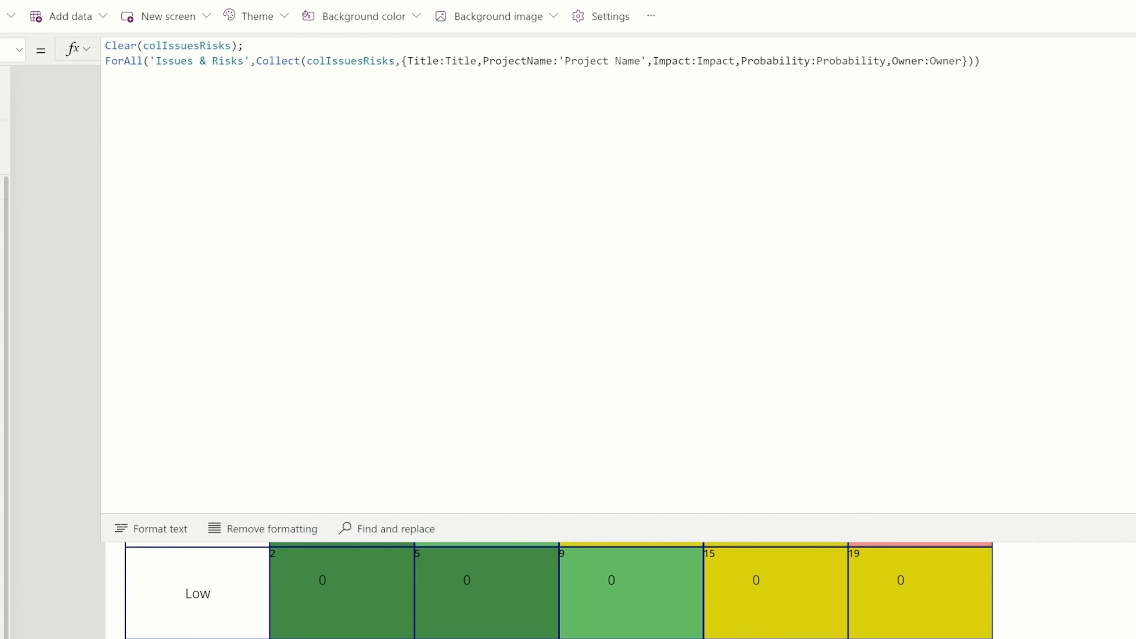
pyautogui.moveTo(256, 60); pyautogui.dragTo(980, 60)
pyautogui.click(1132, 49)
# Move the count label lower in its matrix cell and review the Impact and Probability conditions in its CountRows formula
pyautogui.click(348, 307)
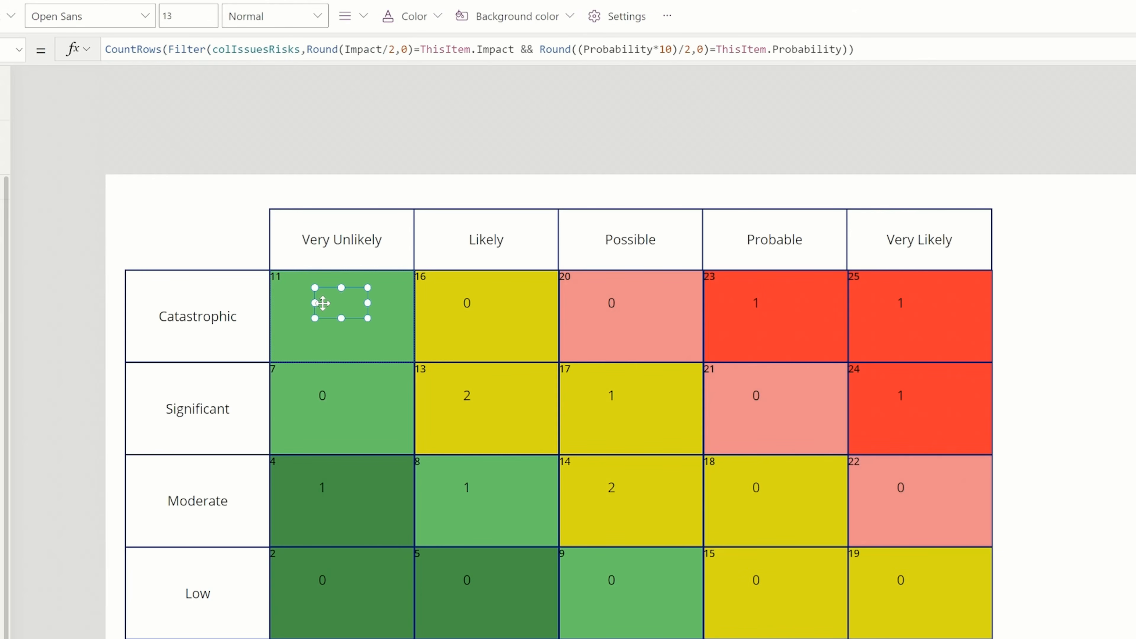
pyautogui.moveTo(330, 304); pyautogui.dragTo(331, 323)
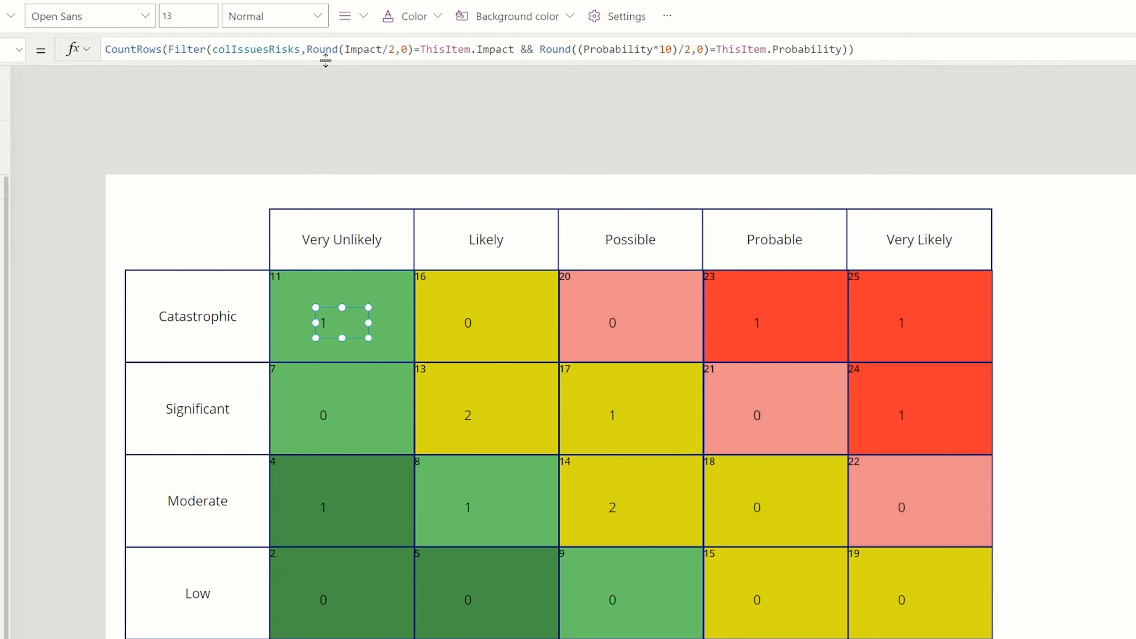
pyautogui.moveTo(307, 49)
pyautogui.mouseDown()
pyautogui.moveTo(857, 50)
pyautogui.moveTo(459, 49)
pyautogui.moveTo(515, 49)
pyautogui.mouseUp()
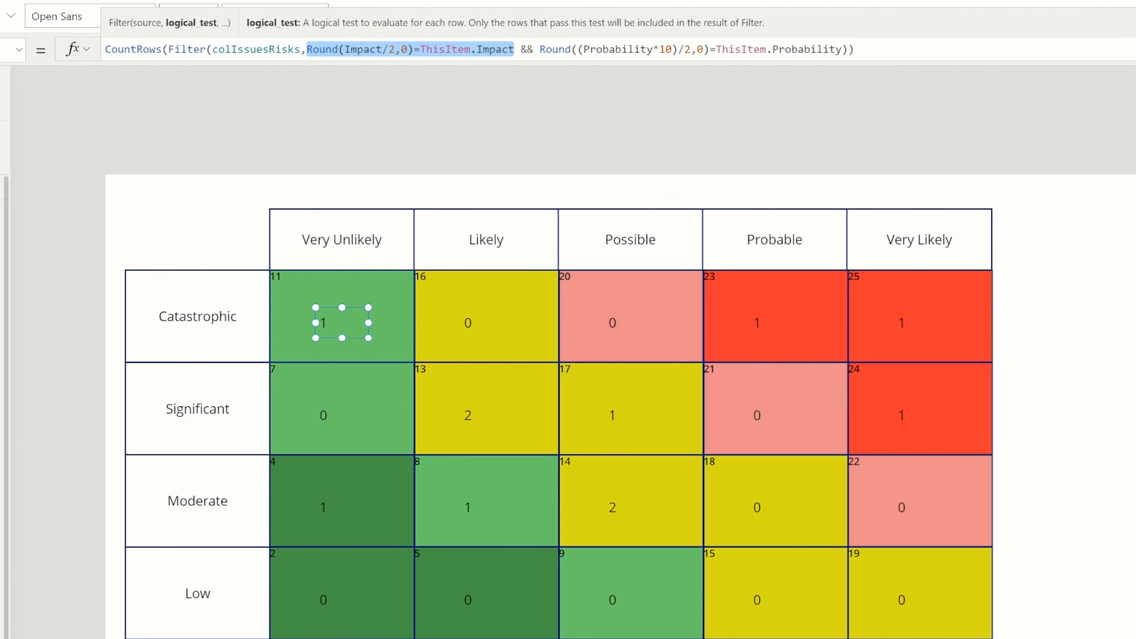
pyautogui.click(514, 49)
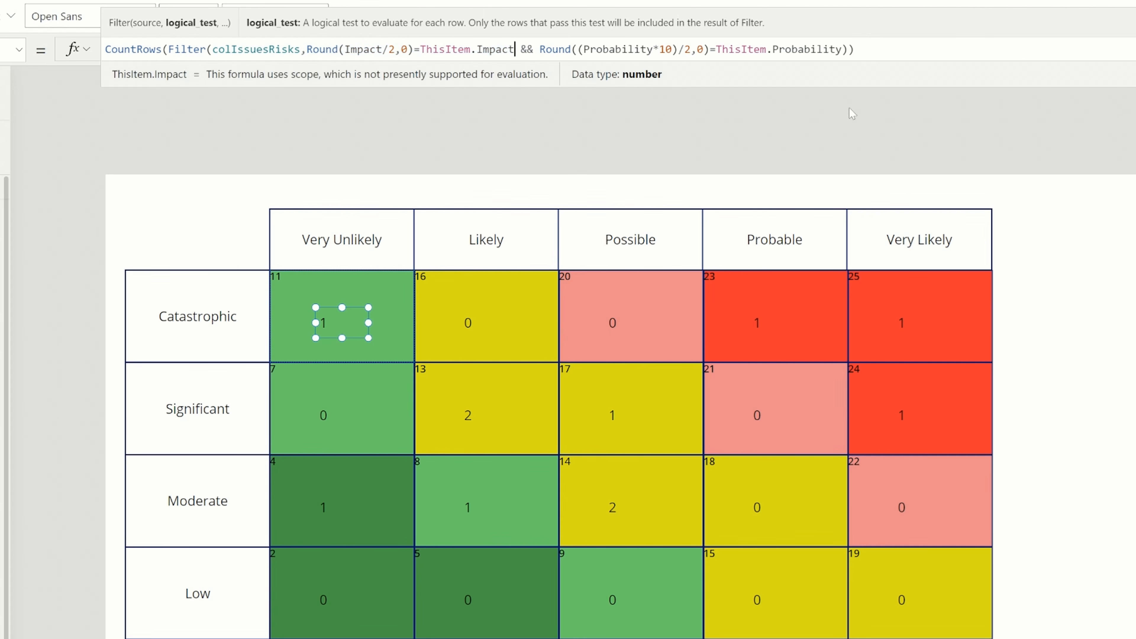
pyautogui.moveTo(546, 49); pyautogui.dragTo(710, 49)
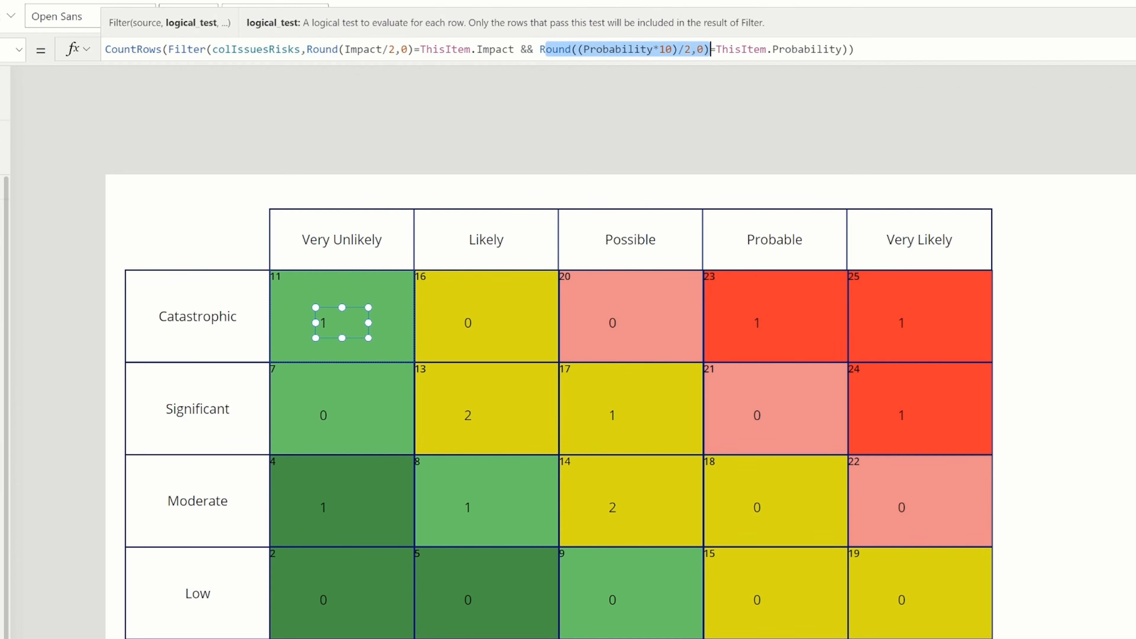
pyautogui.moveTo(841, 49); pyautogui.dragTo(722, 49)
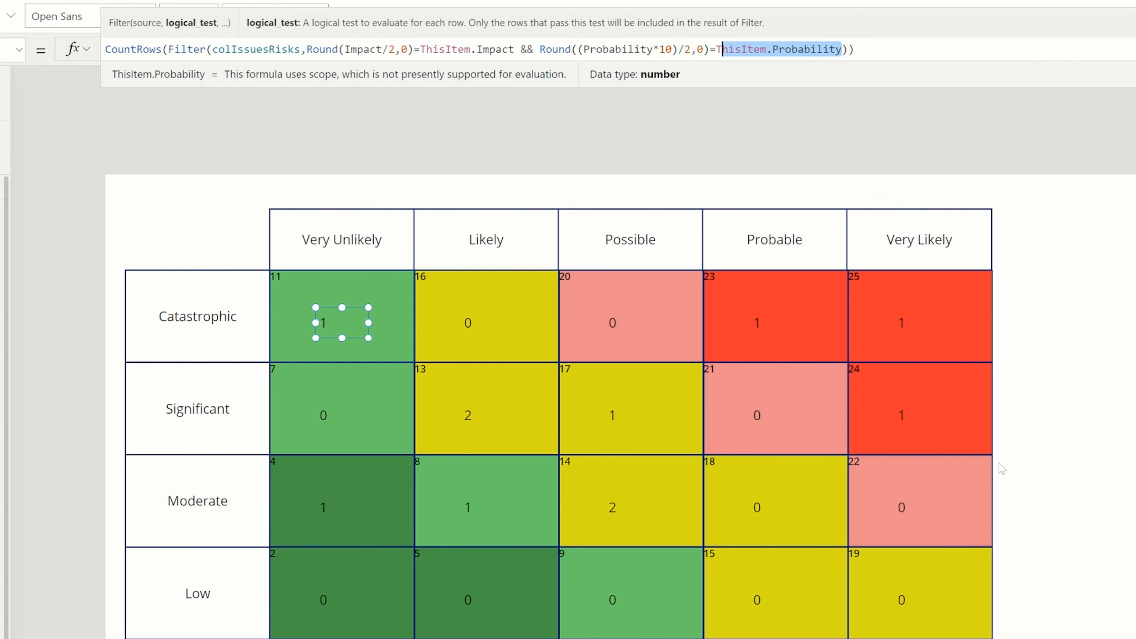
pyautogui.click(389, 323)
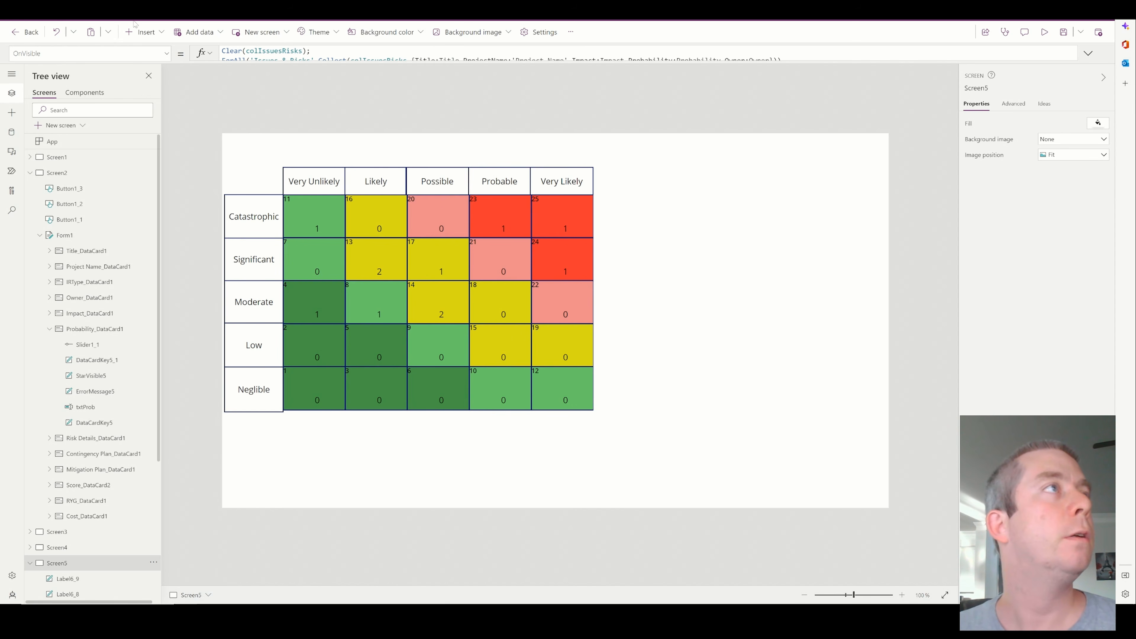
# Insert a vertical gallery beside the matrix, size it to about 570 by 545, and use colIssuesRisks as its data source
pyautogui.click(143, 32)
pyautogui.scroll(-2, 176, 251)
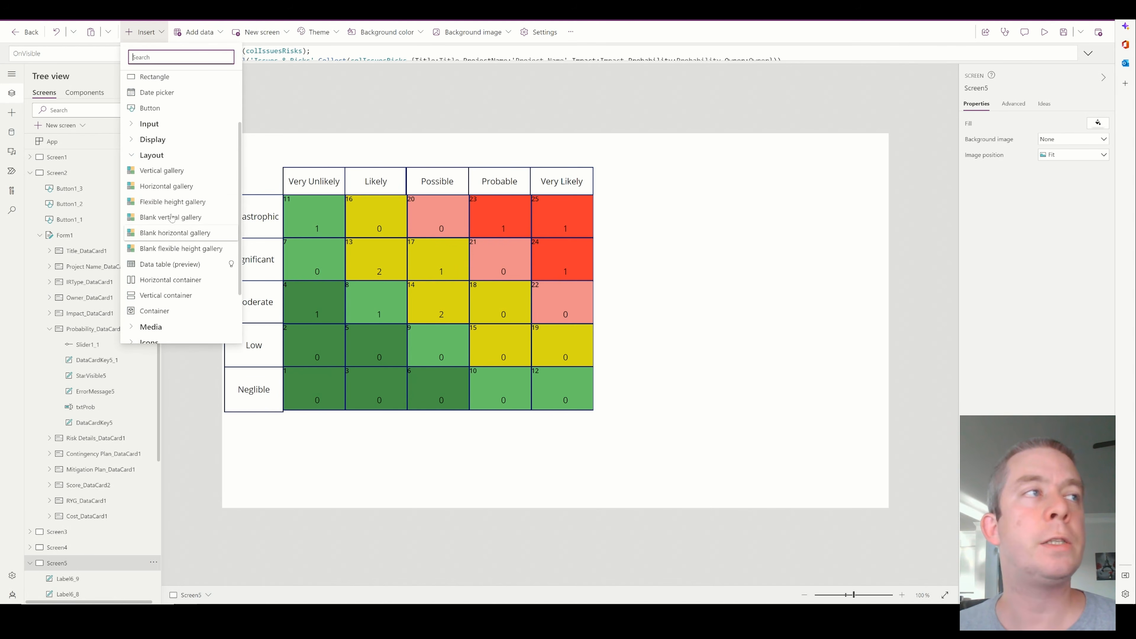
pyautogui.click(174, 168)
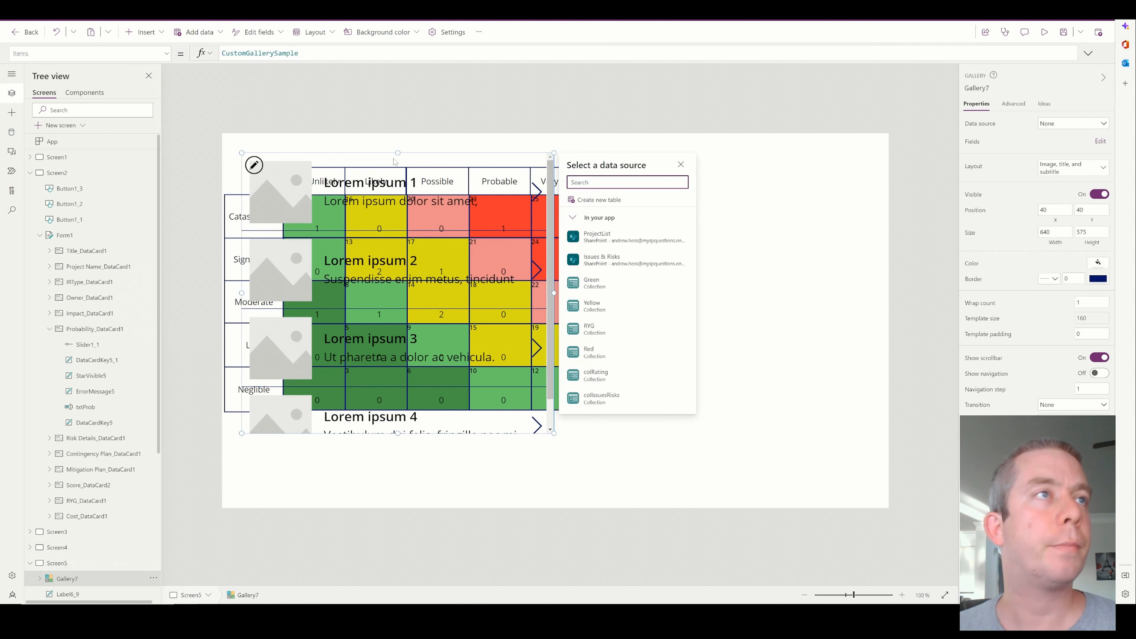
pyautogui.moveTo(380, 151); pyautogui.dragTo(803, 166)
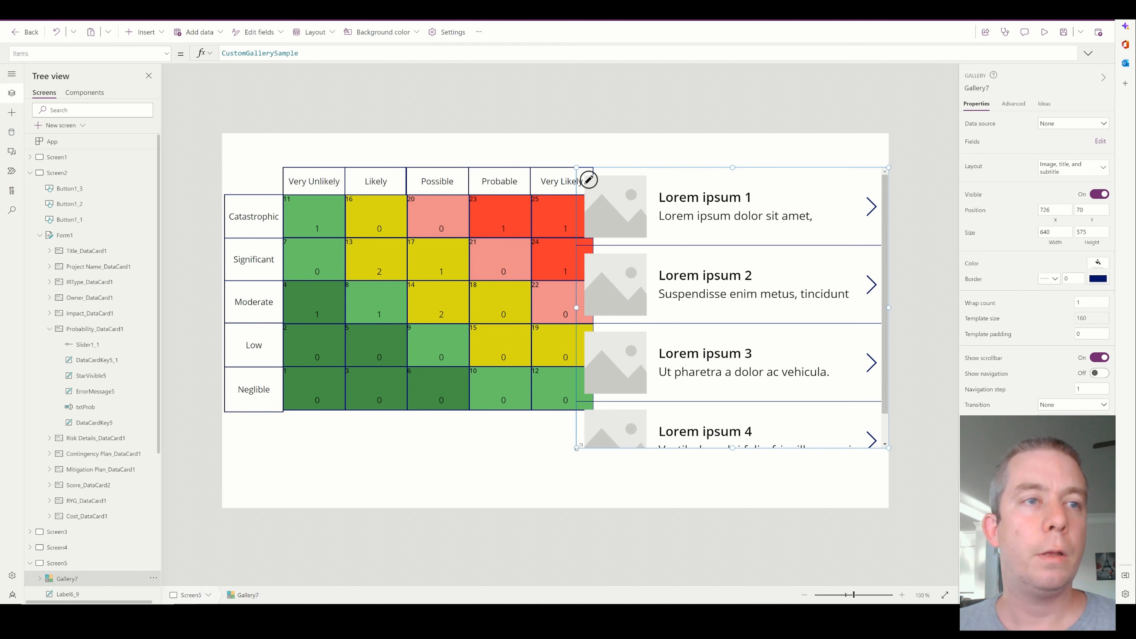
pyautogui.moveTo(576, 448); pyautogui.dragTo(605, 438)
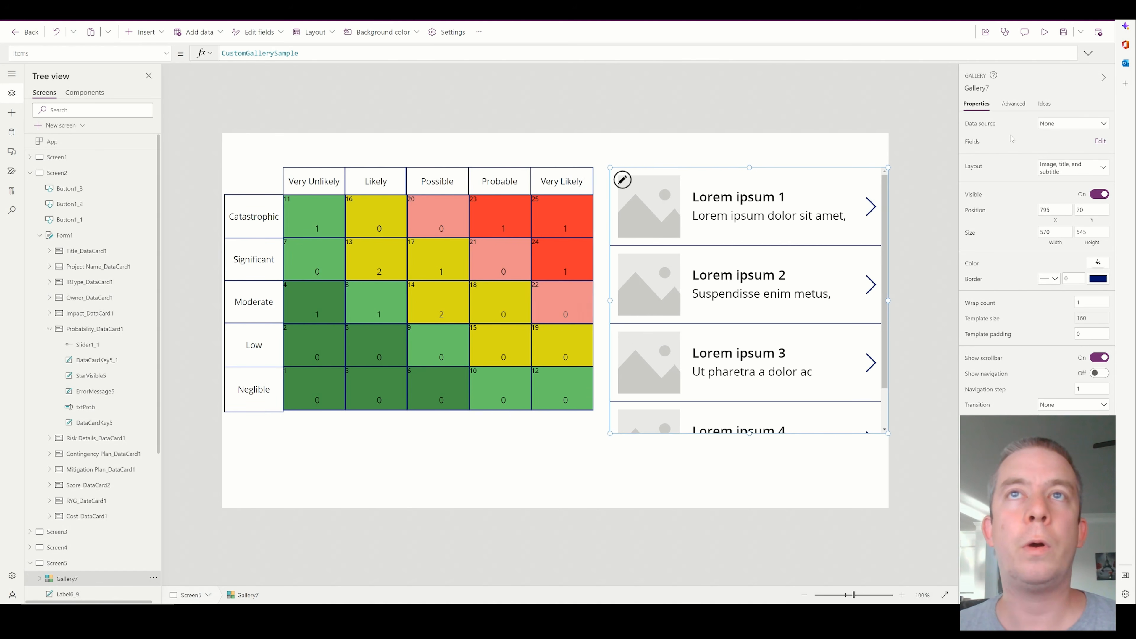
pyautogui.click(1063, 127)
pyautogui.click(1029, 362)
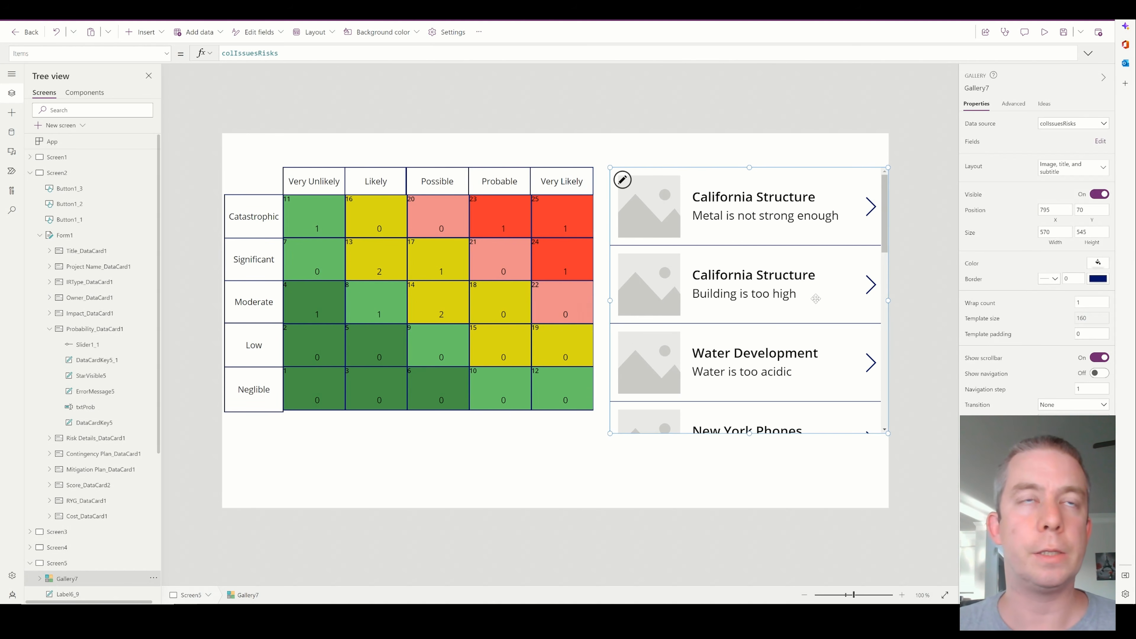
# Delete the image from the new gallery and set the title label's X formula to 24
pyautogui.click(652, 216)
pyautogui.press('Delete')
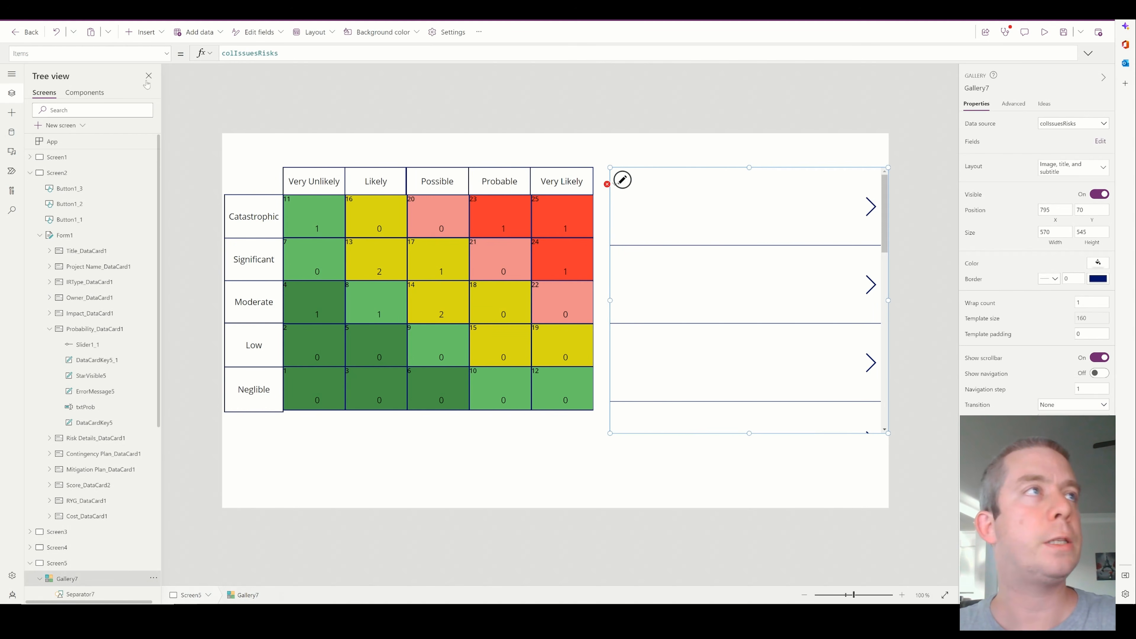
pyautogui.click(607, 184)
pyautogui.click(646, 197)
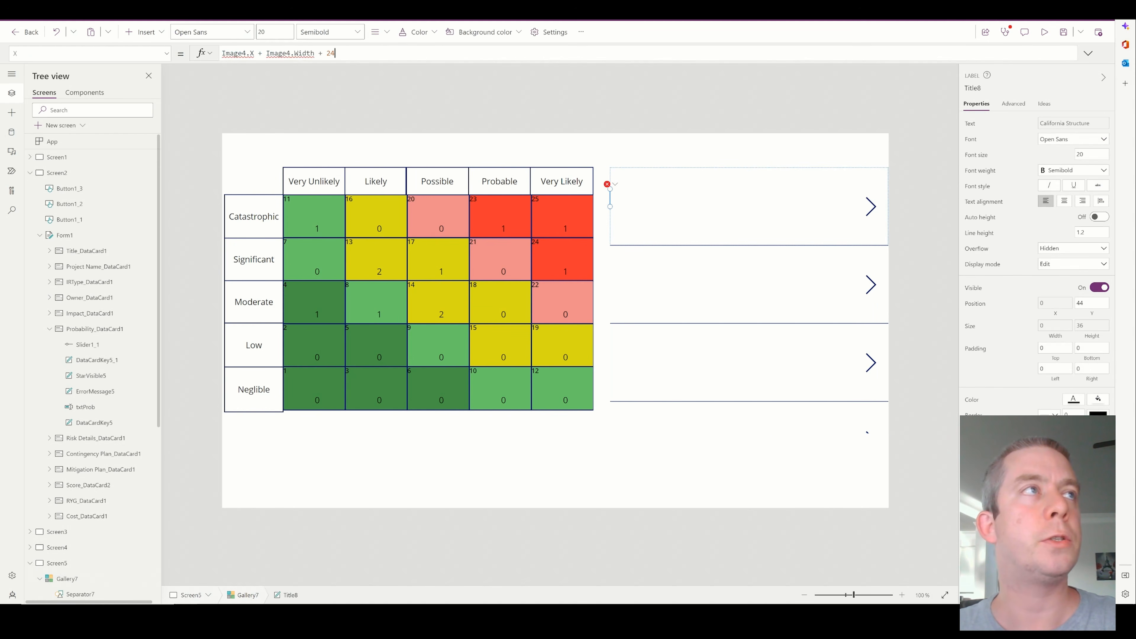
pyautogui.hotkey('shift', 'Home')
pyautogui.press('BackSpace')
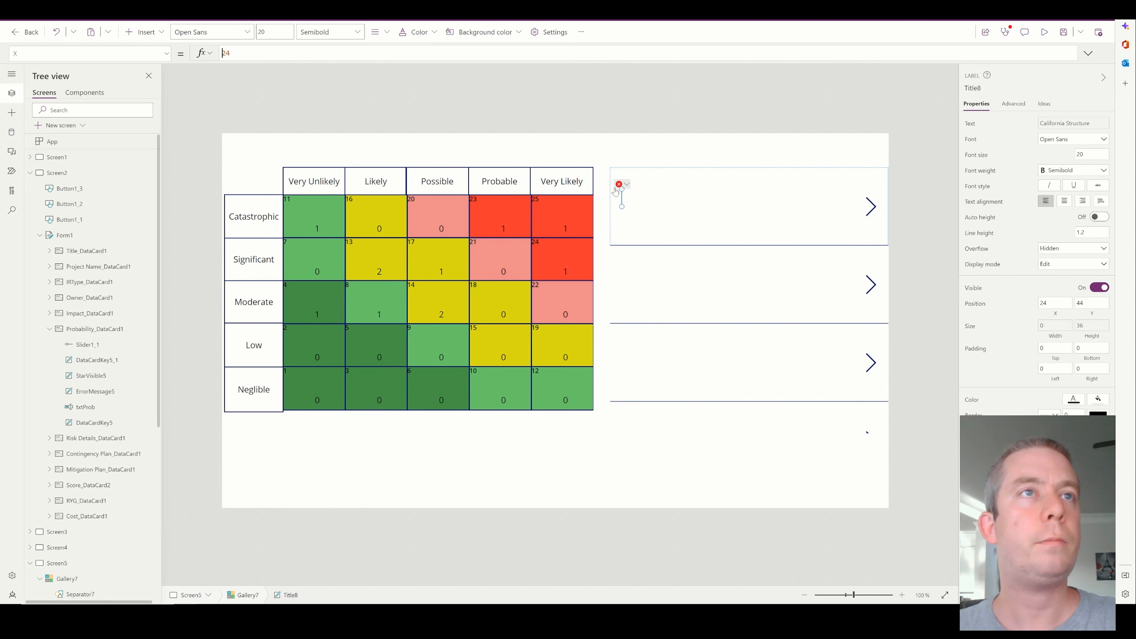
# Set the title label's Width formula to Parent.TemplateWidth - 104, removing the deleted image reference
pyautogui.click(619, 185)
pyautogui.click(629, 200)
pyautogui.moveTo(374, 53); pyautogui.dragTo(310, 53)
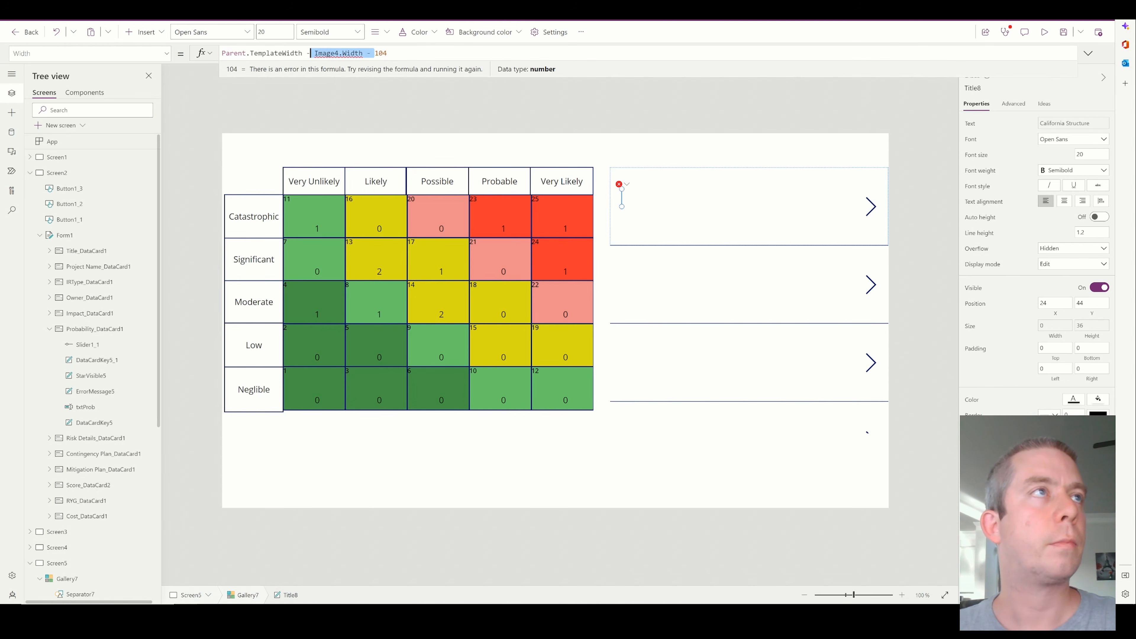
pyautogui.press('BackSpace')
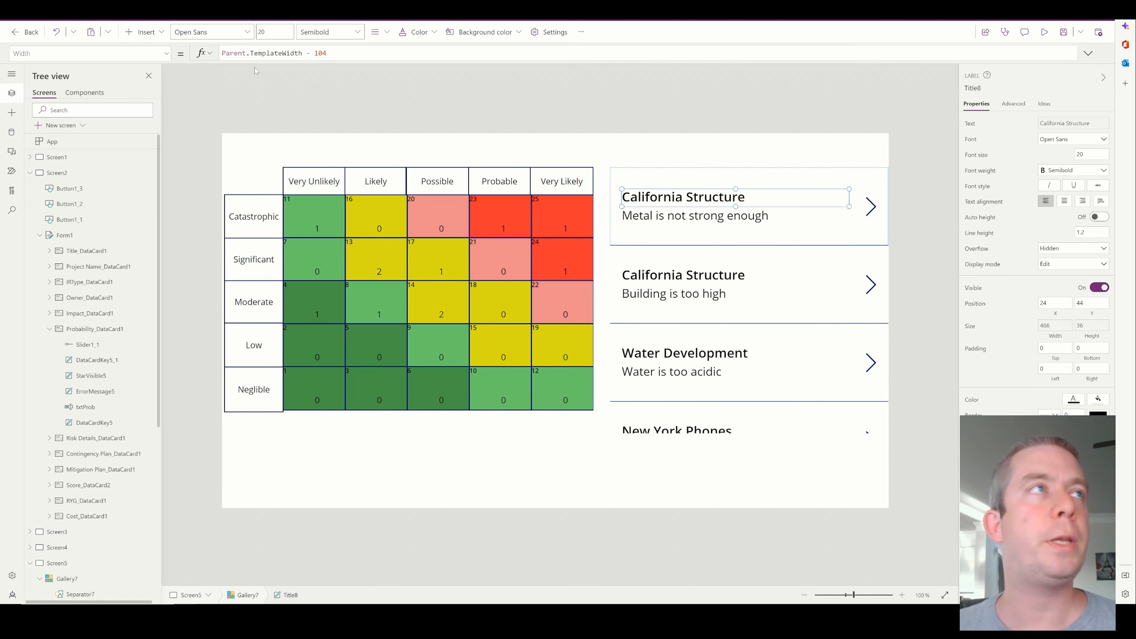
# Check the title label's Text formula, then narrow the label to about 268 and move it to the row's upper-left corner
pyautogui.click(167, 58)
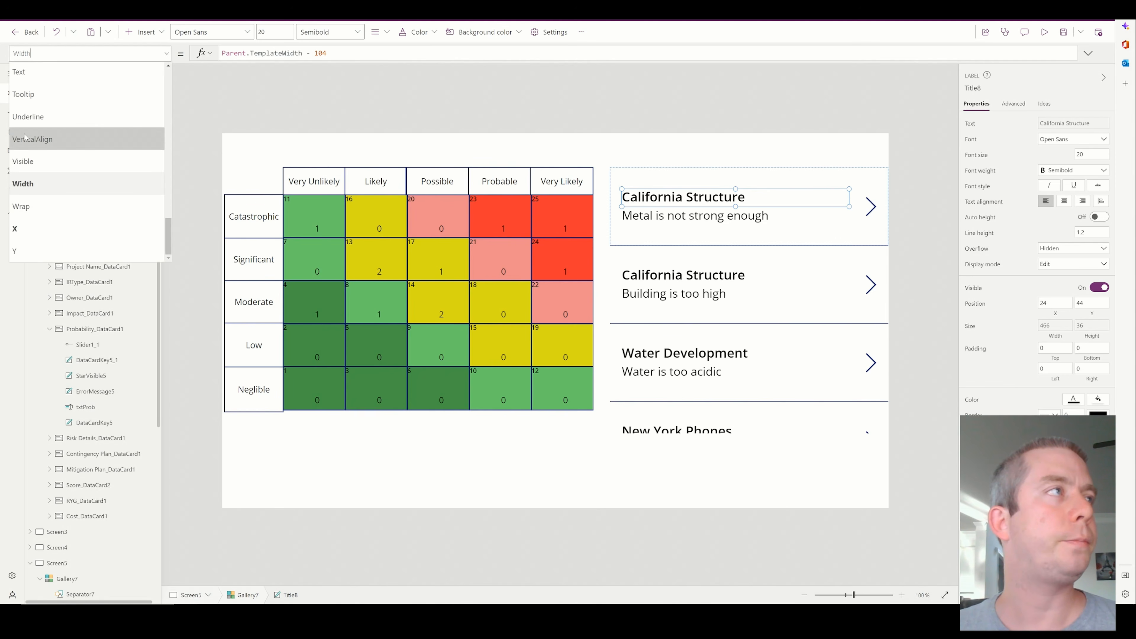
pyautogui.click(33, 102)
pyautogui.moveTo(302, 54); pyautogui.dragTo(262, 53)
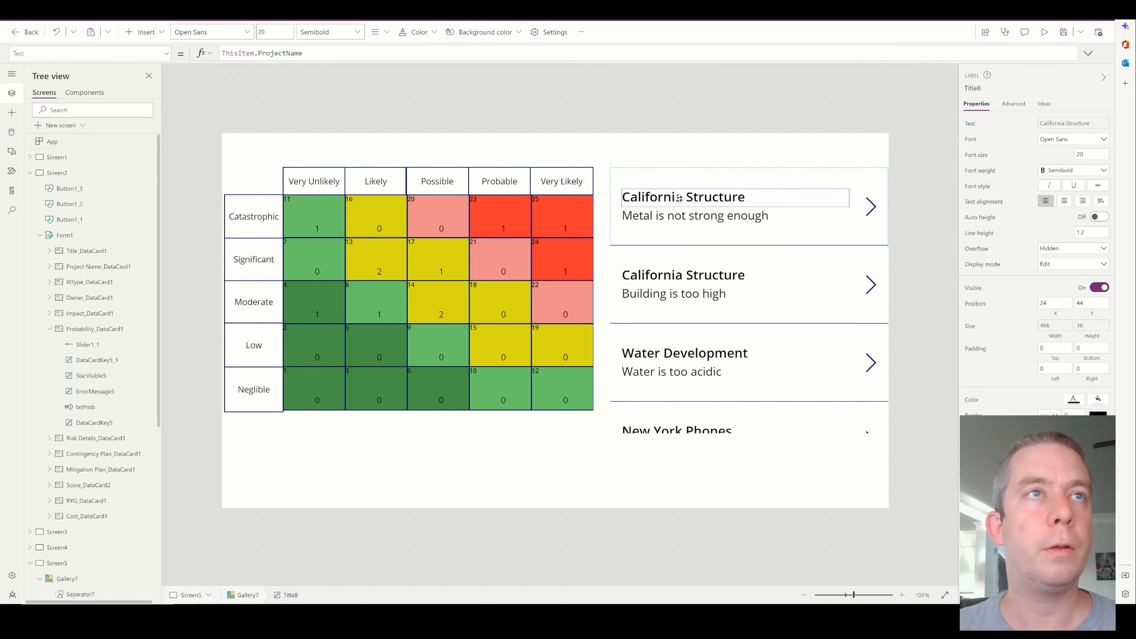
pyautogui.moveTo(822, 205); pyautogui.dragTo(741, 168)
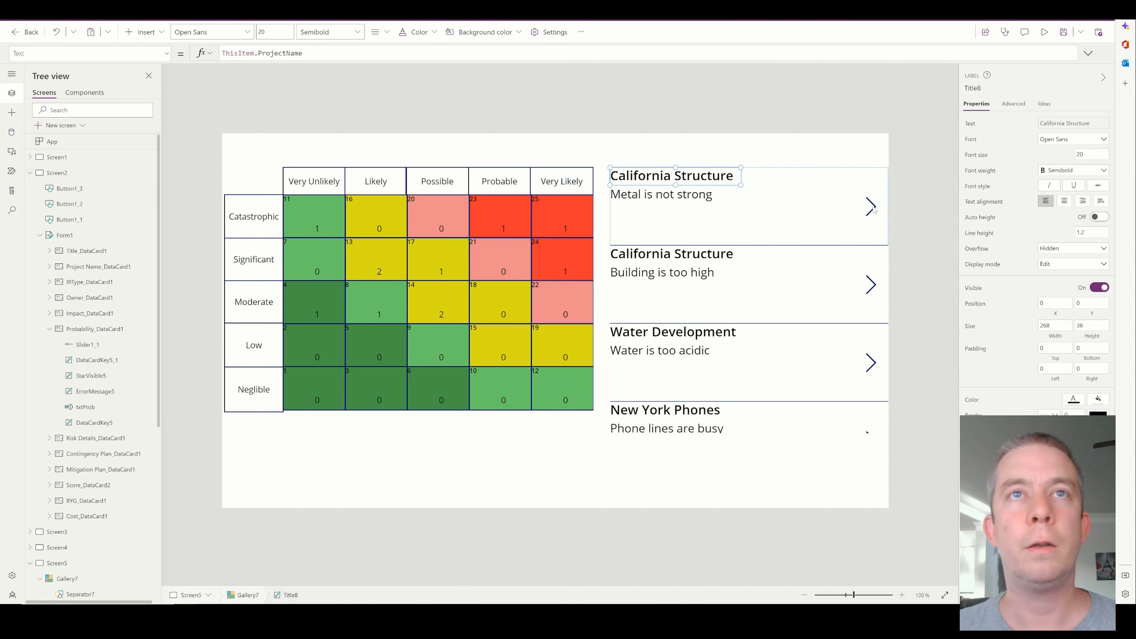
# Delete the arrow icon from the new gallery and reduce its template size to 80
pyautogui.click(858, 206)
pyautogui.press('Delete')
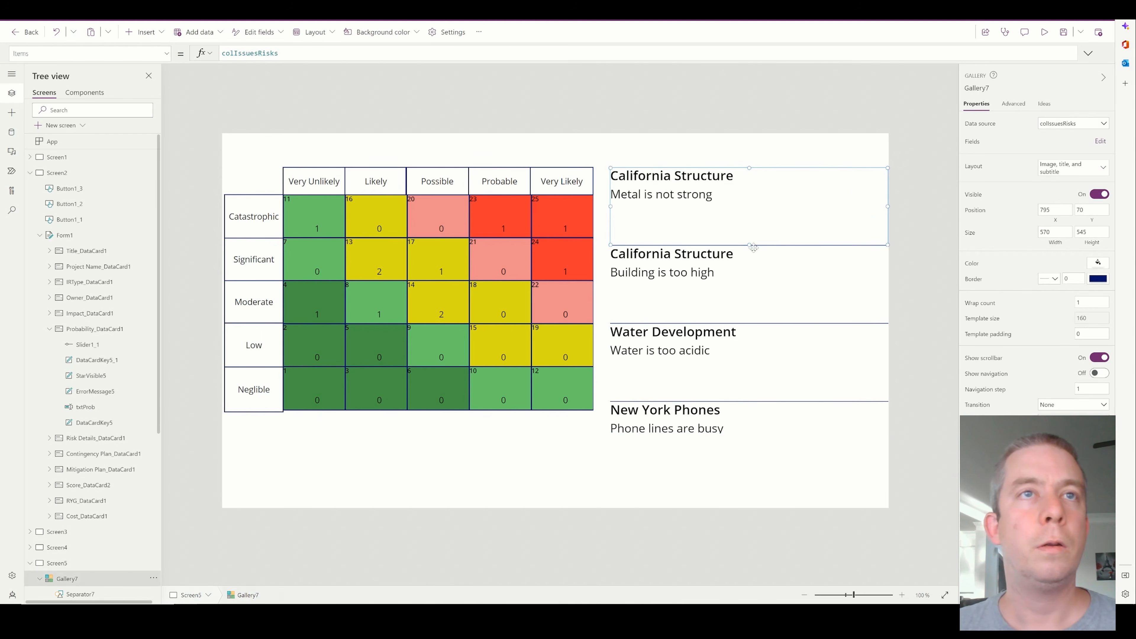
pyautogui.moveTo(746, 245); pyautogui.dragTo(738, 207)
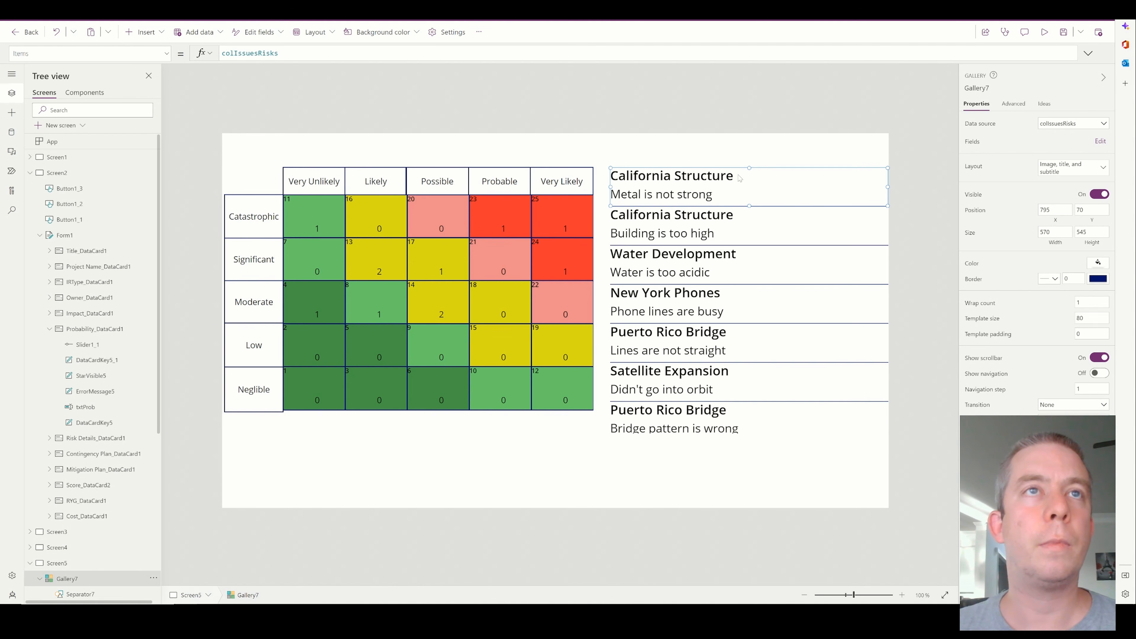
pyautogui.click(764, 155)
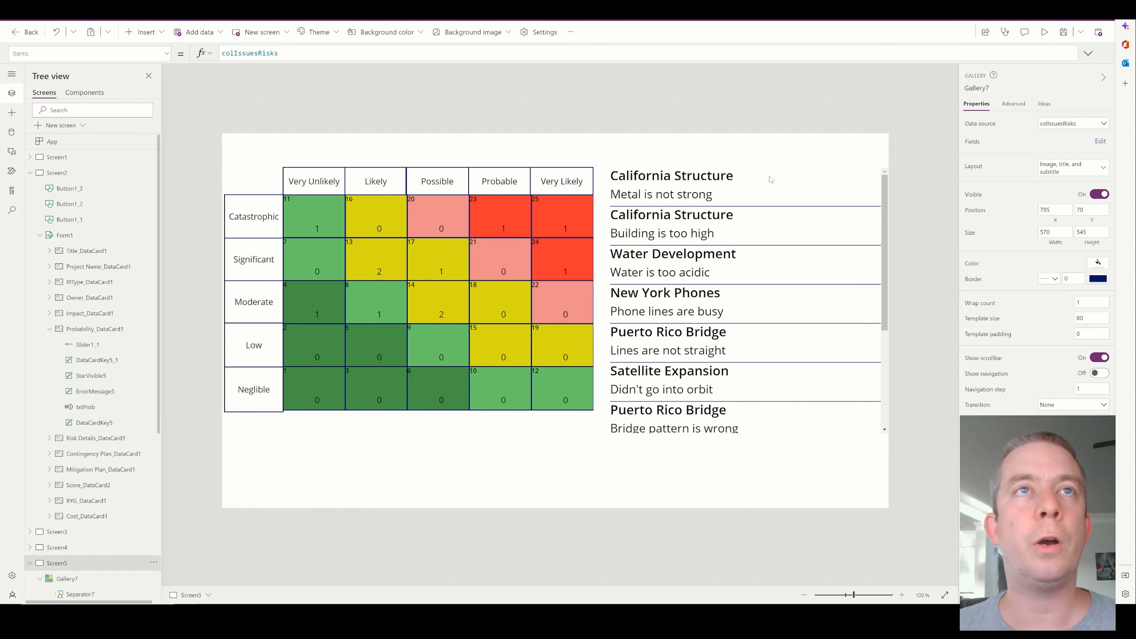
# Insert a text label beside the project name in the gallery row and narrow it to about 114
pyautogui.click(768, 183)
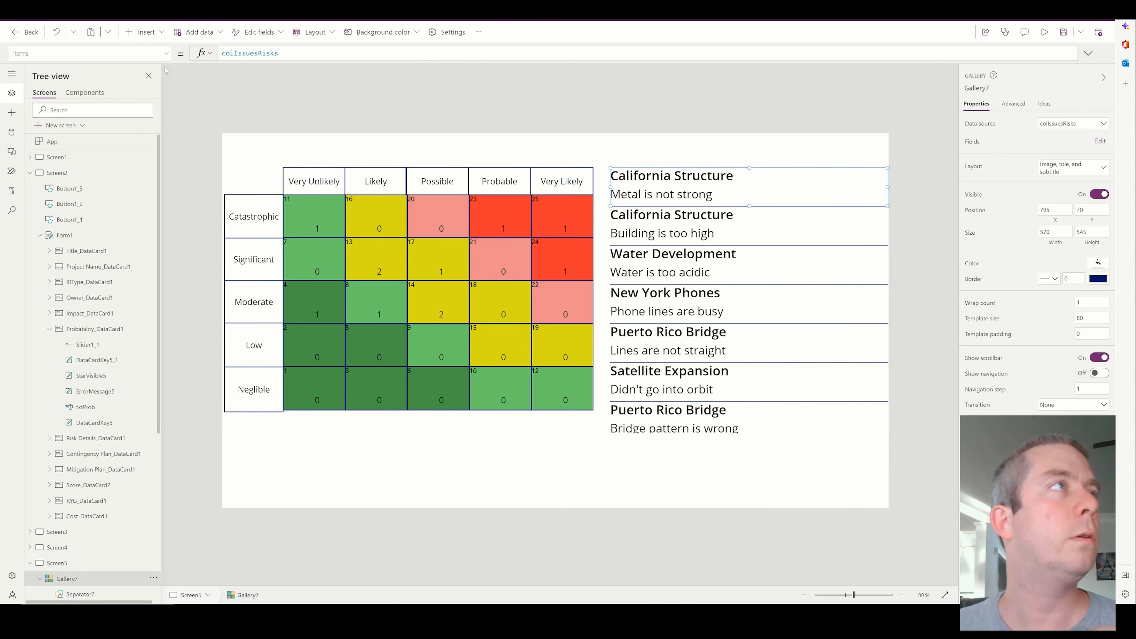
pyautogui.click(146, 32)
pyautogui.click(153, 95)
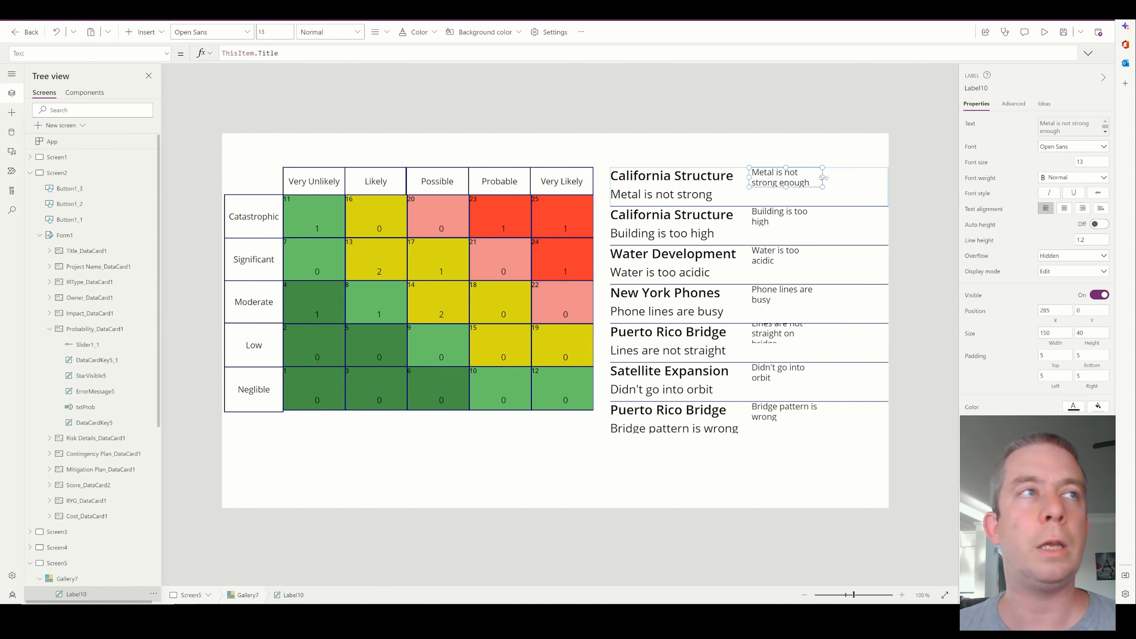
pyautogui.moveTo(823, 178); pyautogui.dragTo(801, 178)
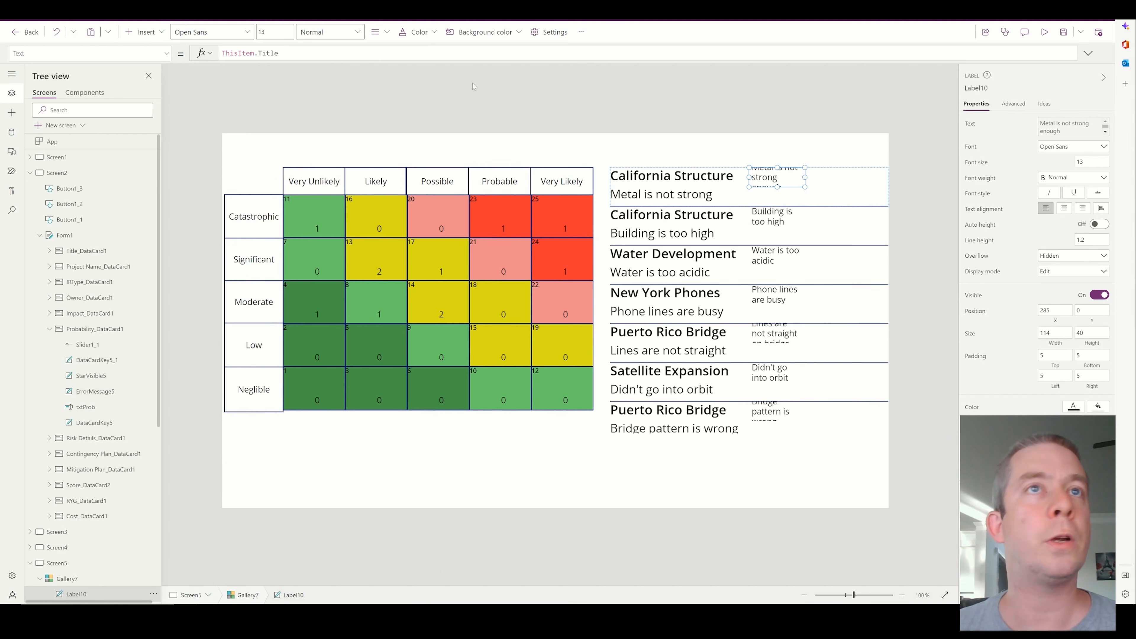
# Set the new gallery label's Text formula to (ThisItem.Probability*10)/2
pyautogui.doubleClick(268, 53)
pyautogui.write('Probability')
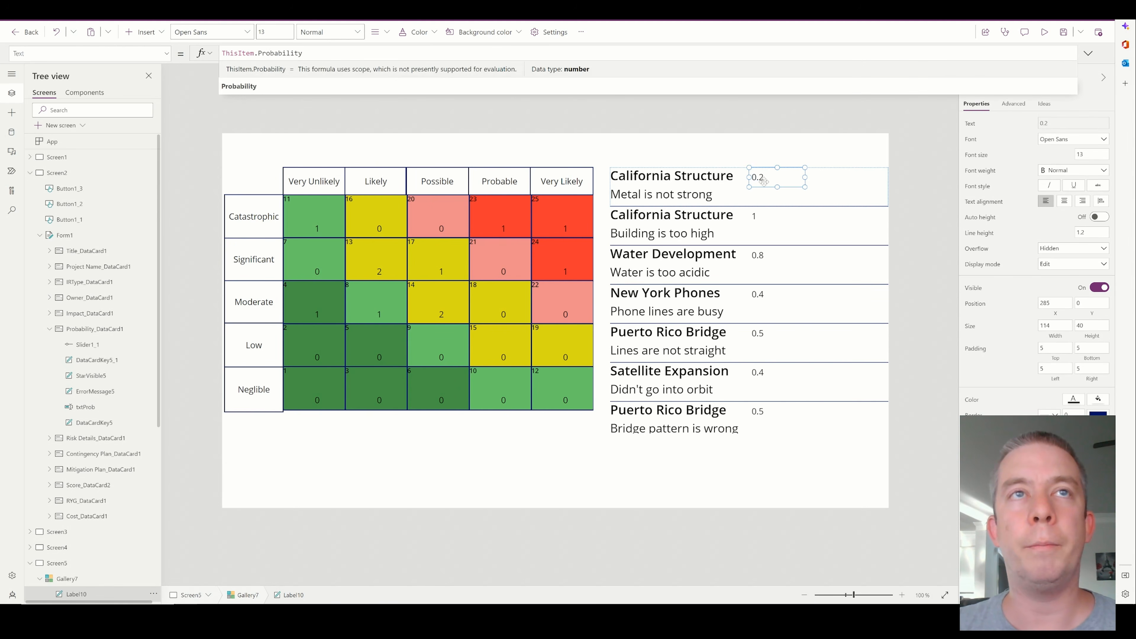
pyautogui.write('*')
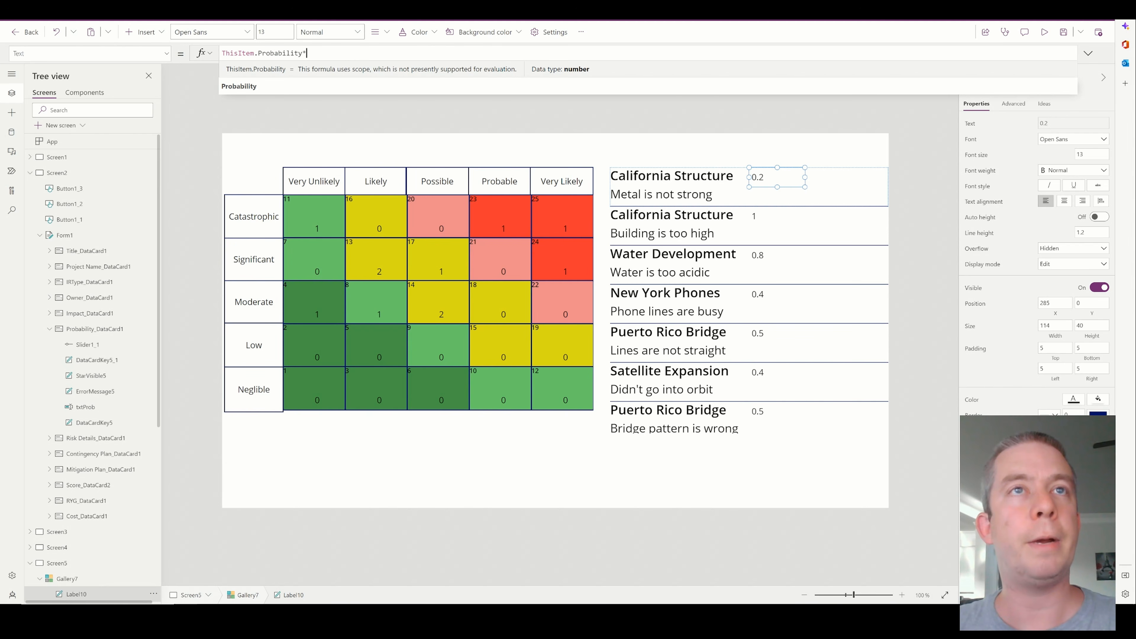
pyautogui.write('10')
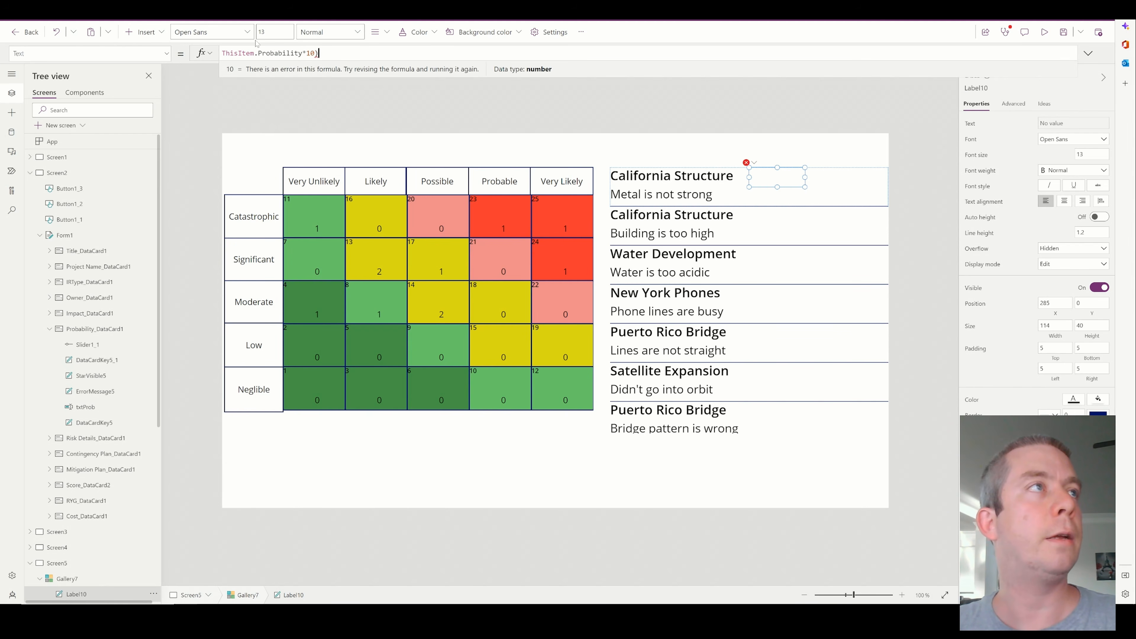
pyautogui.write(')')
pyautogui.press('Home')
pyautogui.write('(')
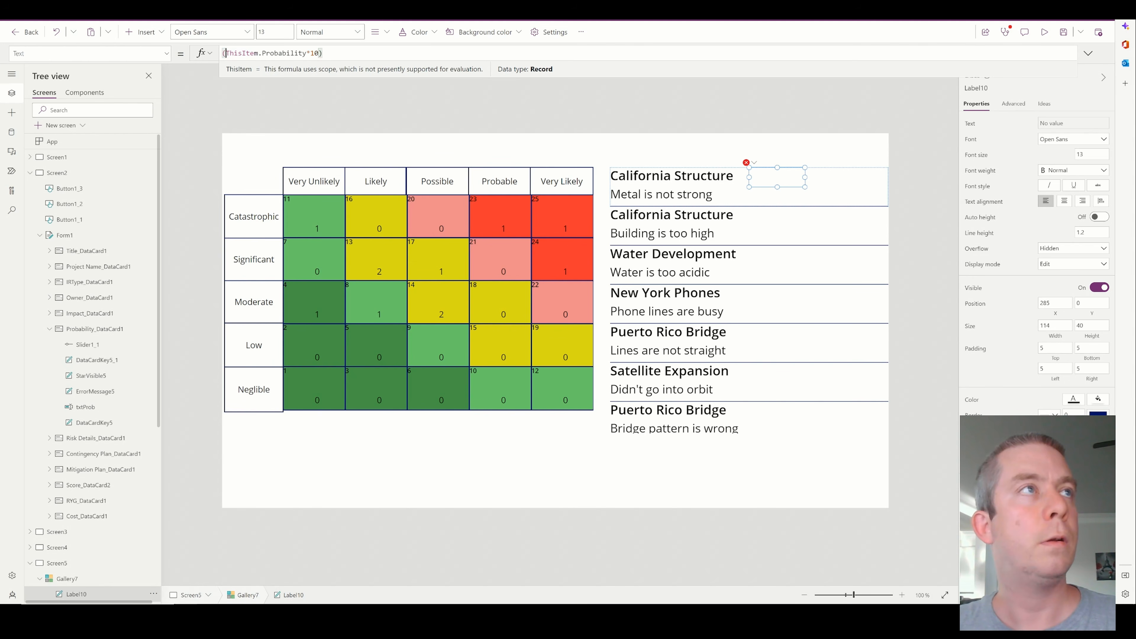
pyautogui.press('End')
pyautogui.write('/2')
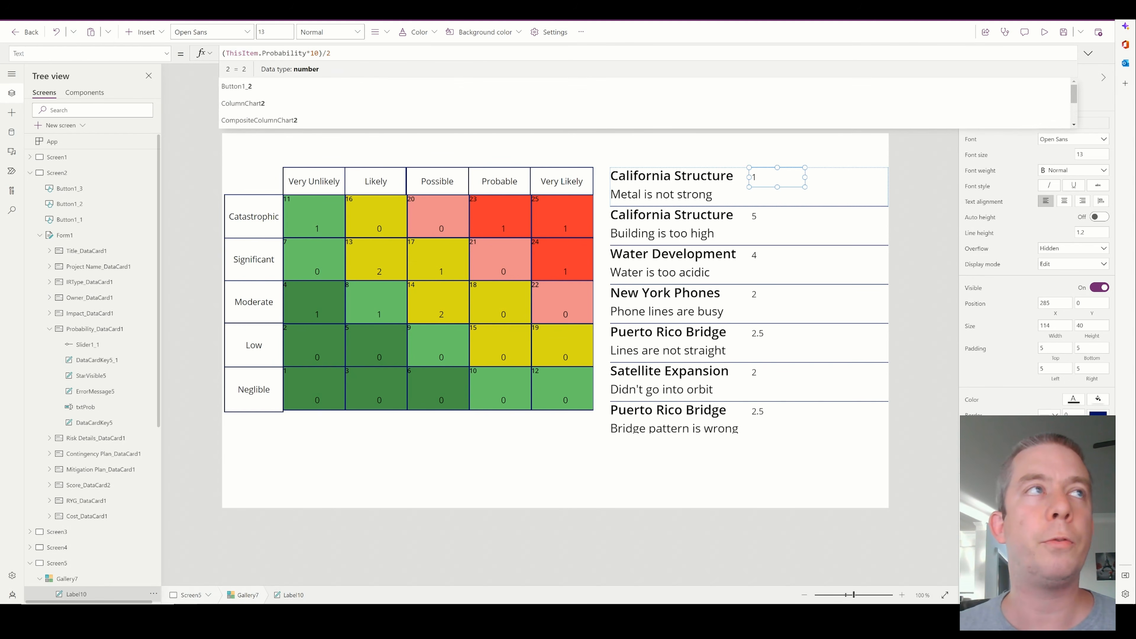
# Wrap the probability label's formula in Round with 0 decimals, giving Round((ThisItem.Probability*10)/2,0)
pyautogui.press('Home')
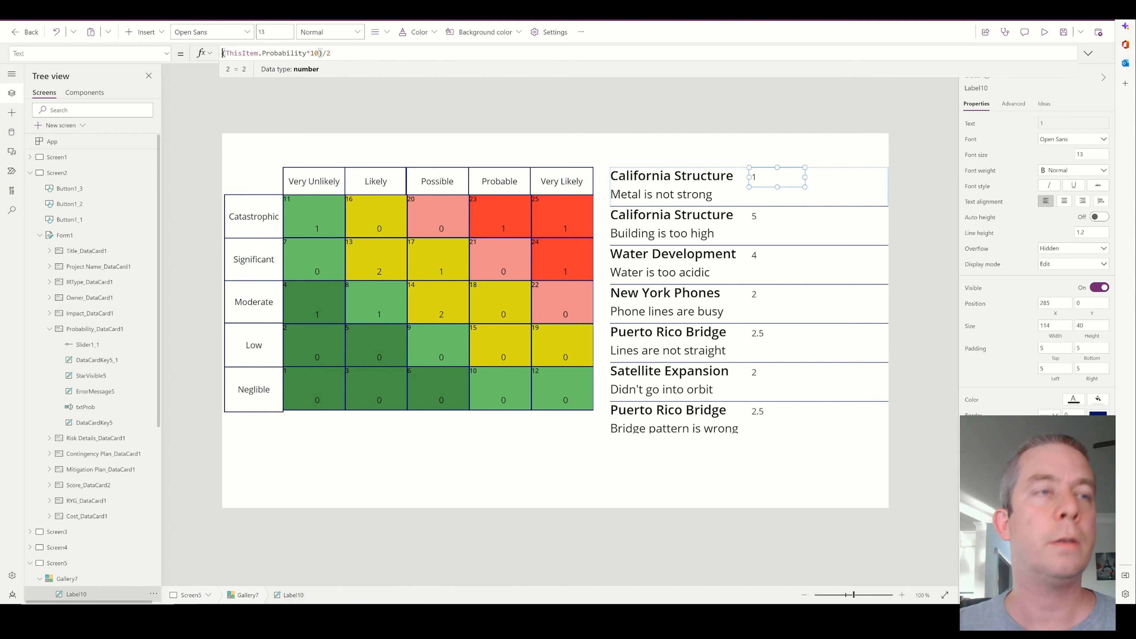
pyautogui.write('Round(')
pyautogui.press('End')
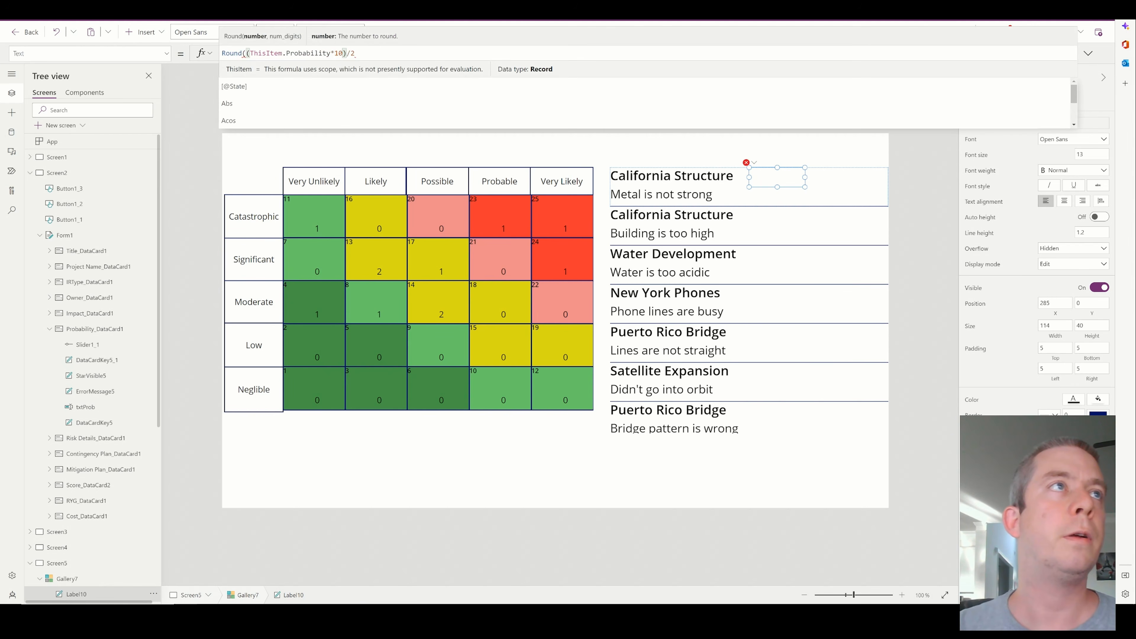
pyautogui.write(',0)')
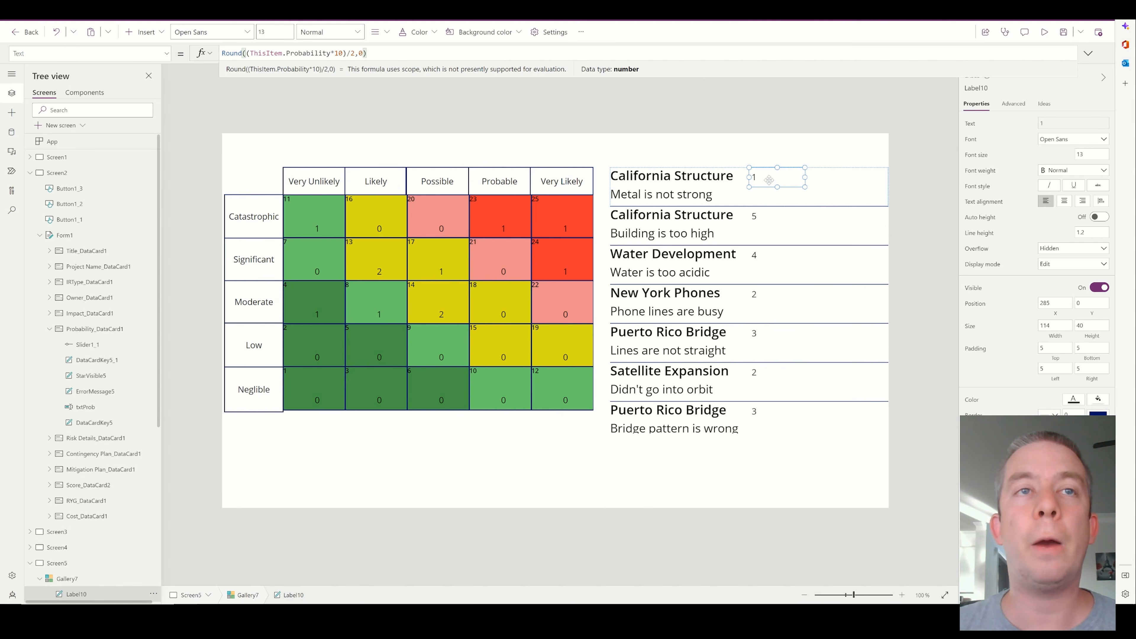
# Narrow the probability label to about 37 and place a copy of it farther along the same gallery row at about X 391
pyautogui.moveTo(805, 177); pyautogui.dragTo(767, 176)
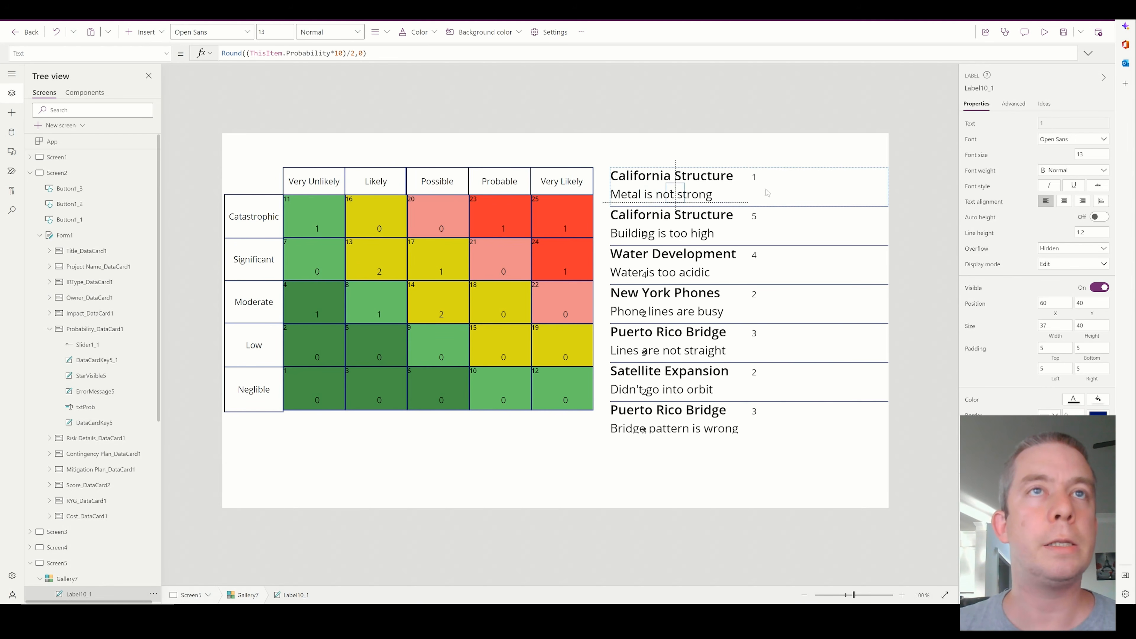
pyautogui.hotkey('ctrl', 'v')
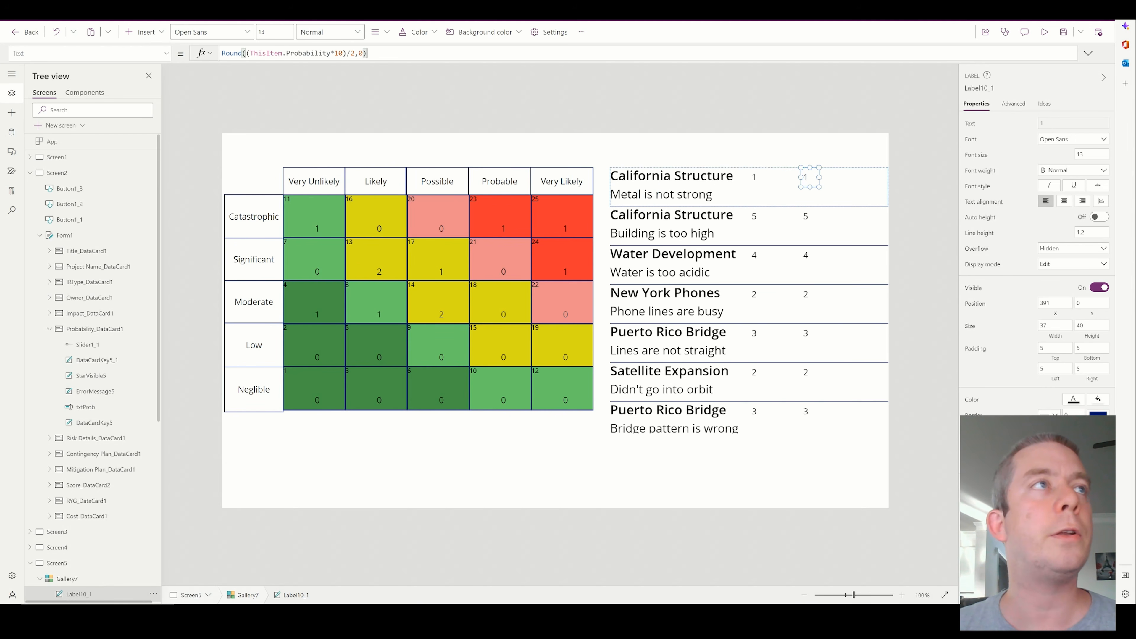
# Change the copied label's Text formula to Round((ThisItem.Impact)/2,0), replacing Probability and removing the multiplication by 10
pyautogui.doubleClick(310, 53)
pyautogui.write('Impact')
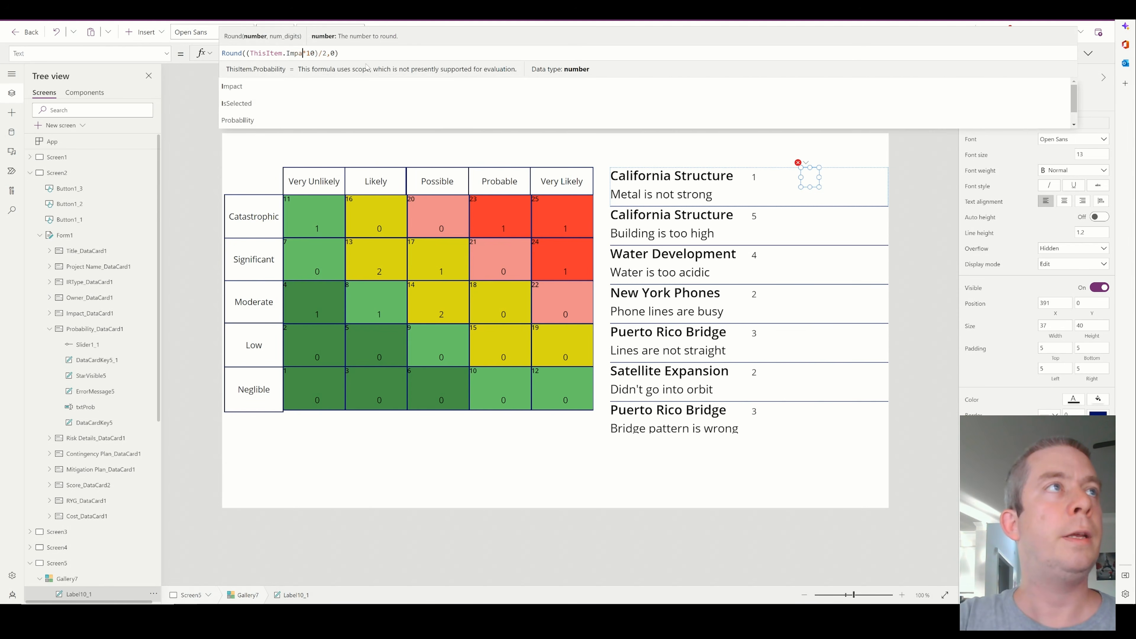
pyautogui.press('Right')
pyautogui.press('Delete')
pyautogui.press('Delete')
pyautogui.press('BackSpace')
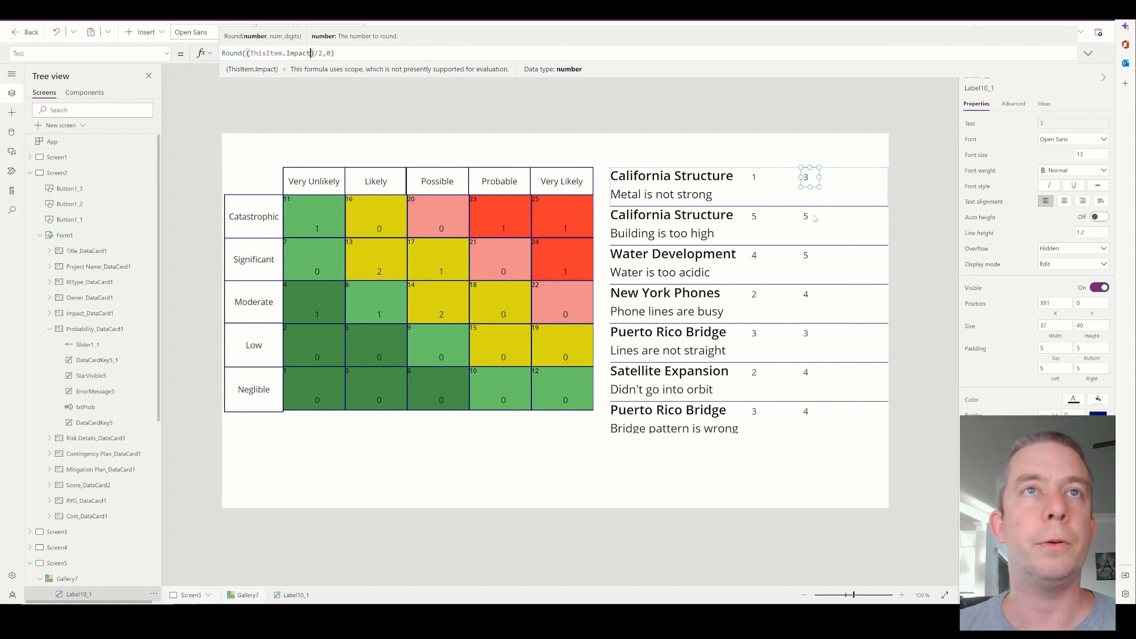
pyautogui.click(754, 172)
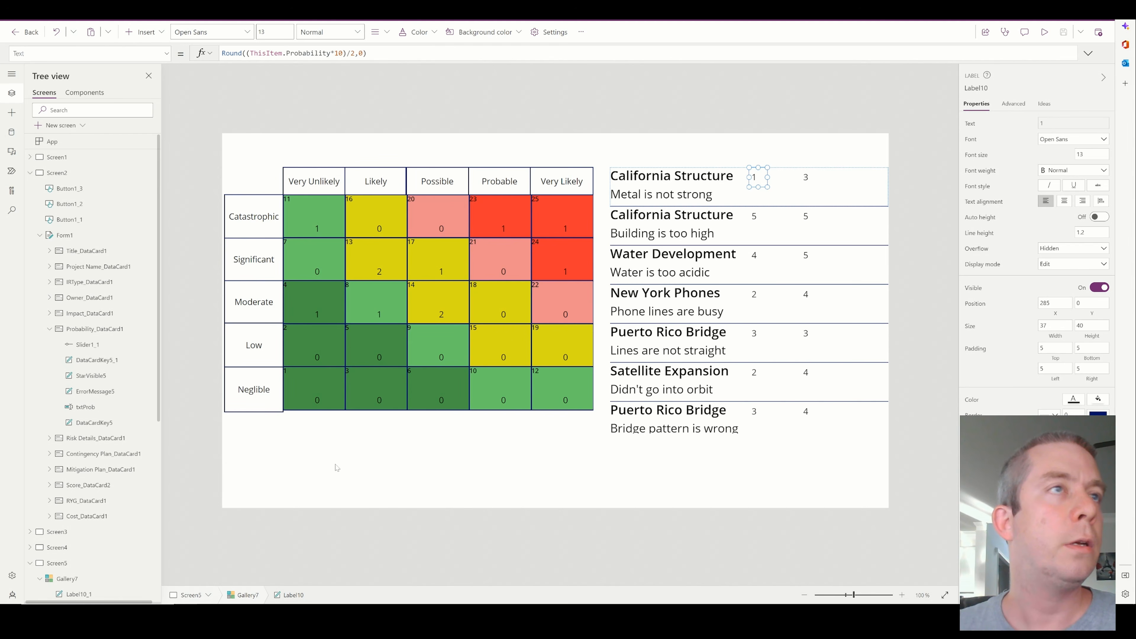
pyautogui.click(759, 160)
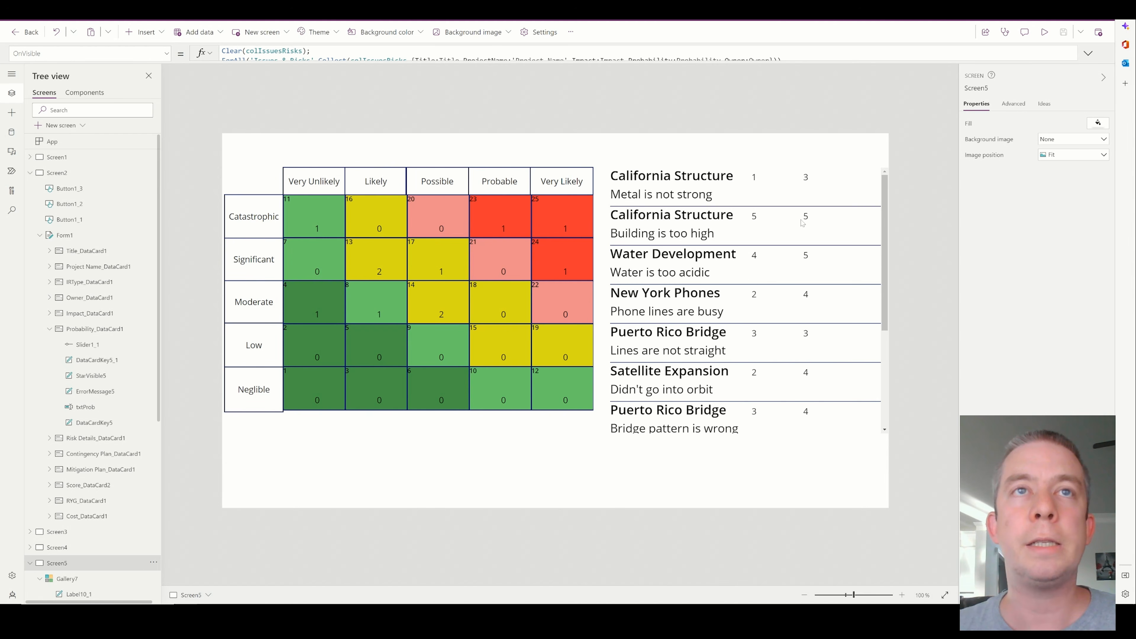
pyautogui.click(787, 427)
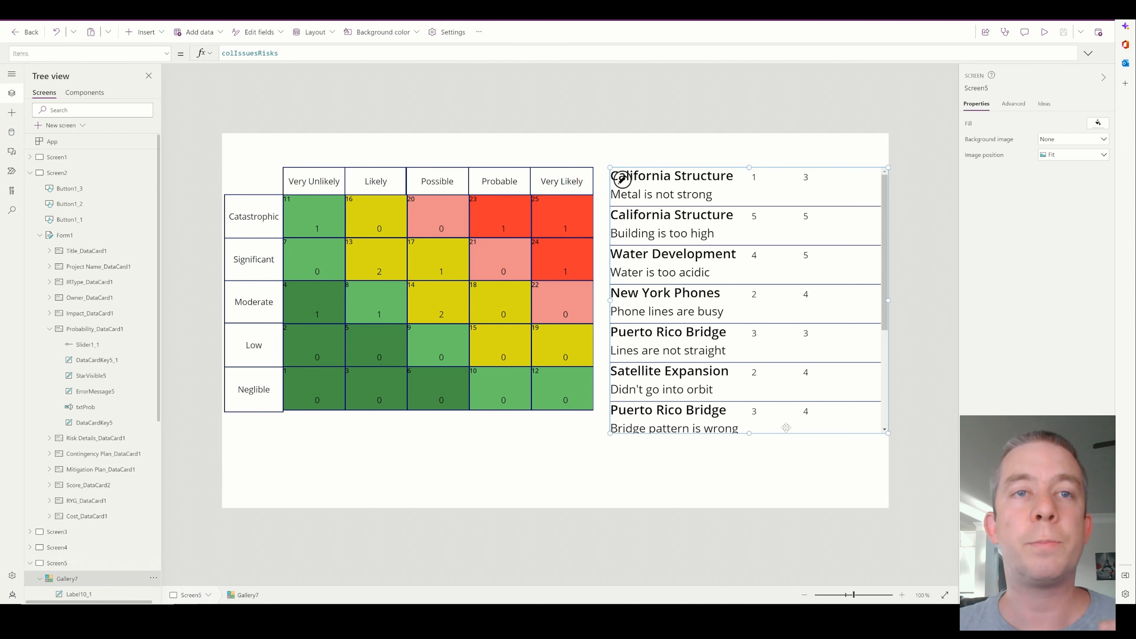
pyautogui.click(565, 404)
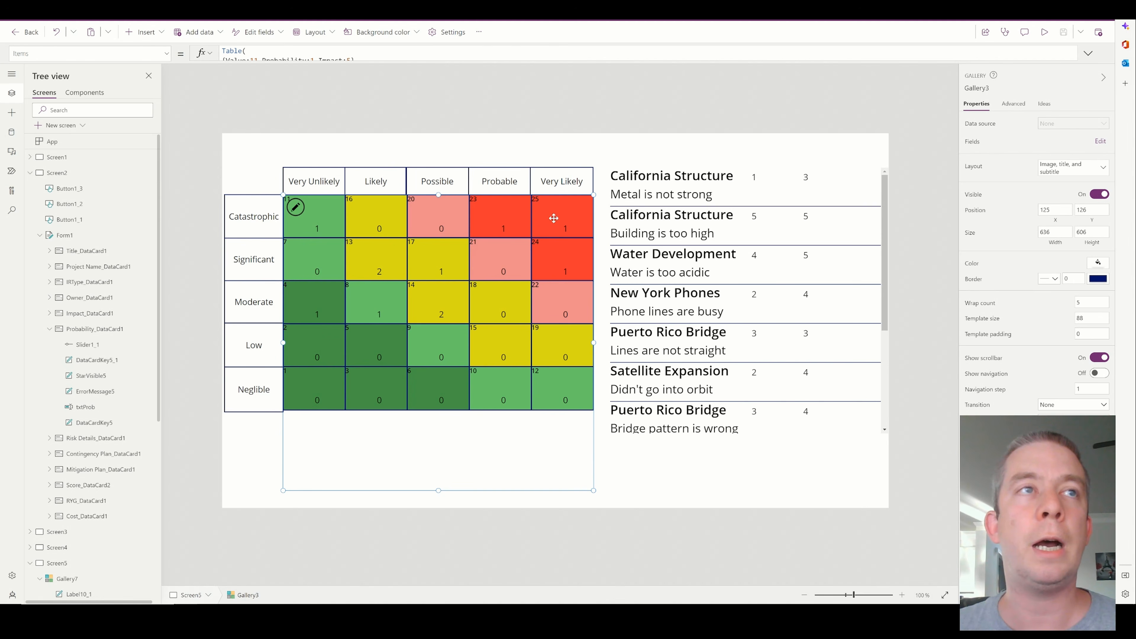
pyautogui.click(680, 350)
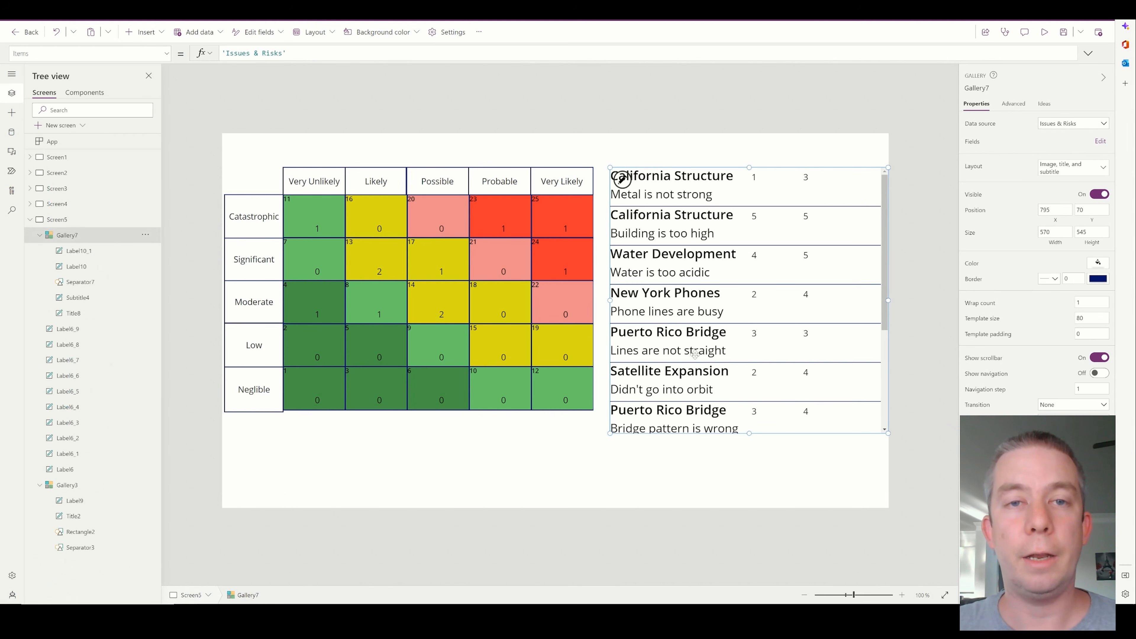
# Move the matrix cell's count label to X 0, Y 33, widen it to 127 and centre its text
pyautogui.click(324, 232)
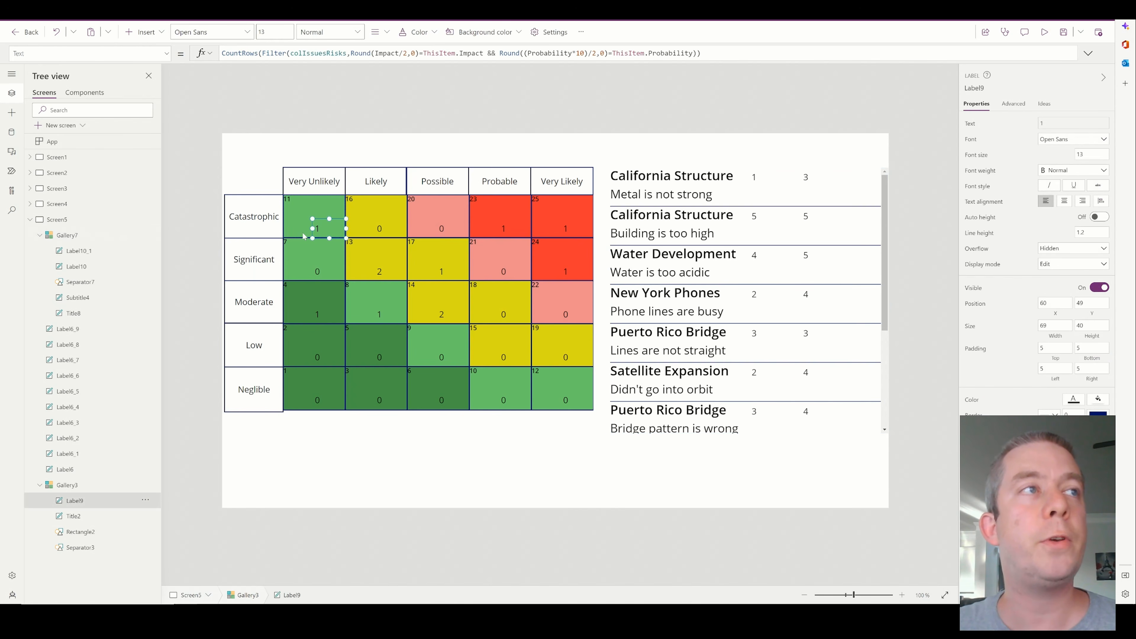
pyautogui.moveTo(314, 228)
pyautogui.mouseDown()
pyautogui.moveTo(284, 228)
pyautogui.moveTo(309, 217)
pyautogui.mouseUp()
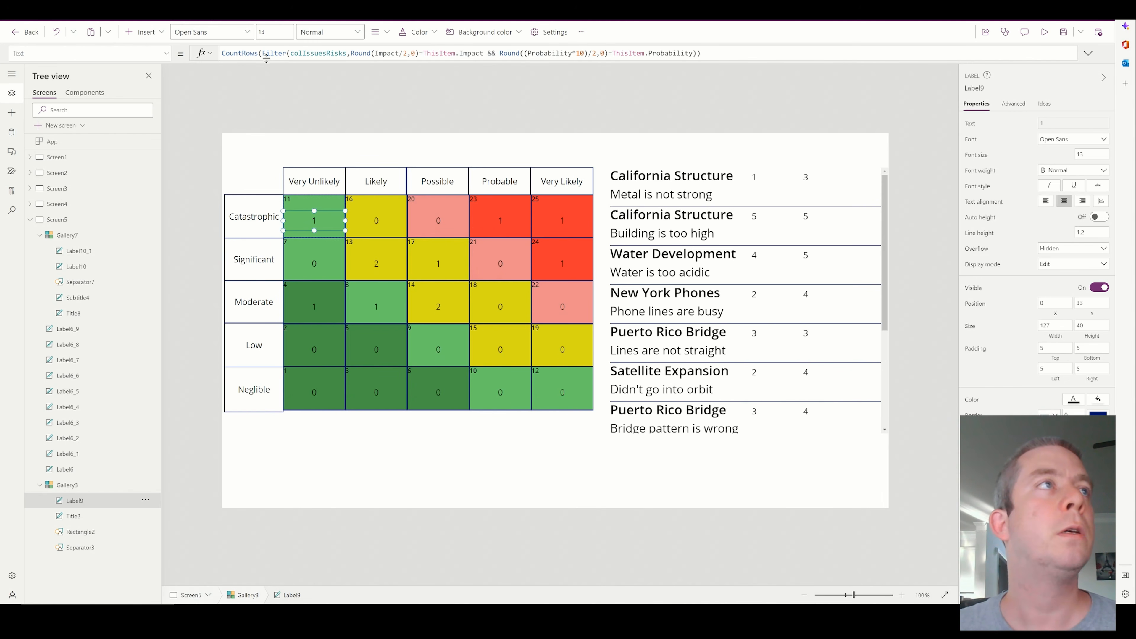
# Copy the Filter expression from the count label's formula and use it to replace the side gallery's Items formula
pyautogui.moveTo(262, 53); pyautogui.dragTo(701, 53)
pyautogui.hotkey('ctrl', 'c')
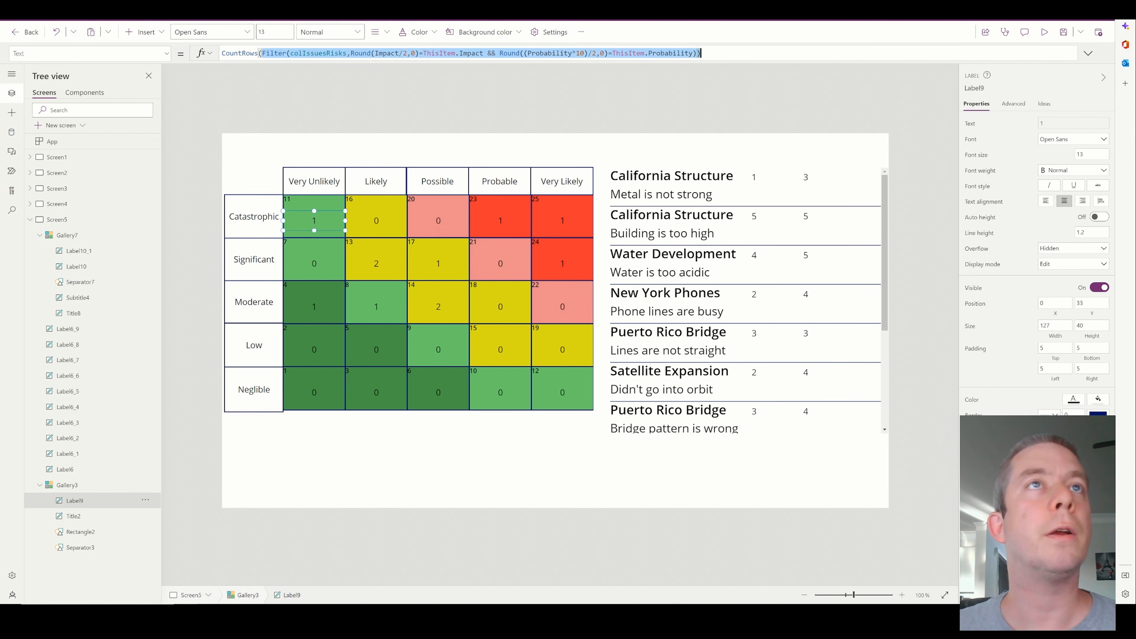
pyautogui.click(764, 399)
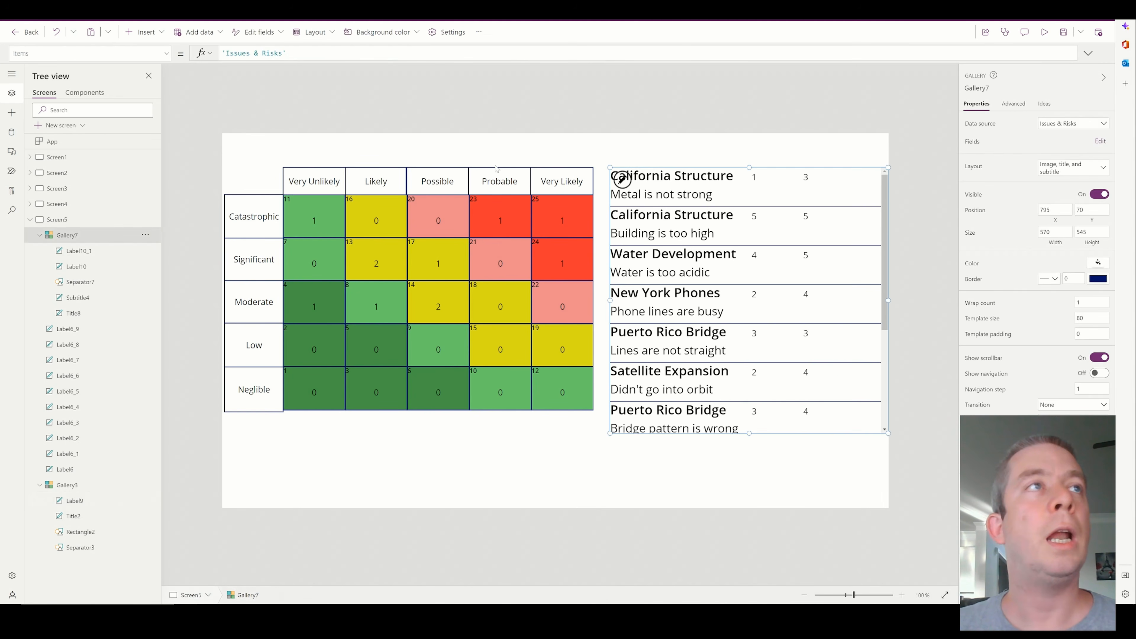
pyautogui.click(376, 53)
pyautogui.hotkey('ctrl', 'a')
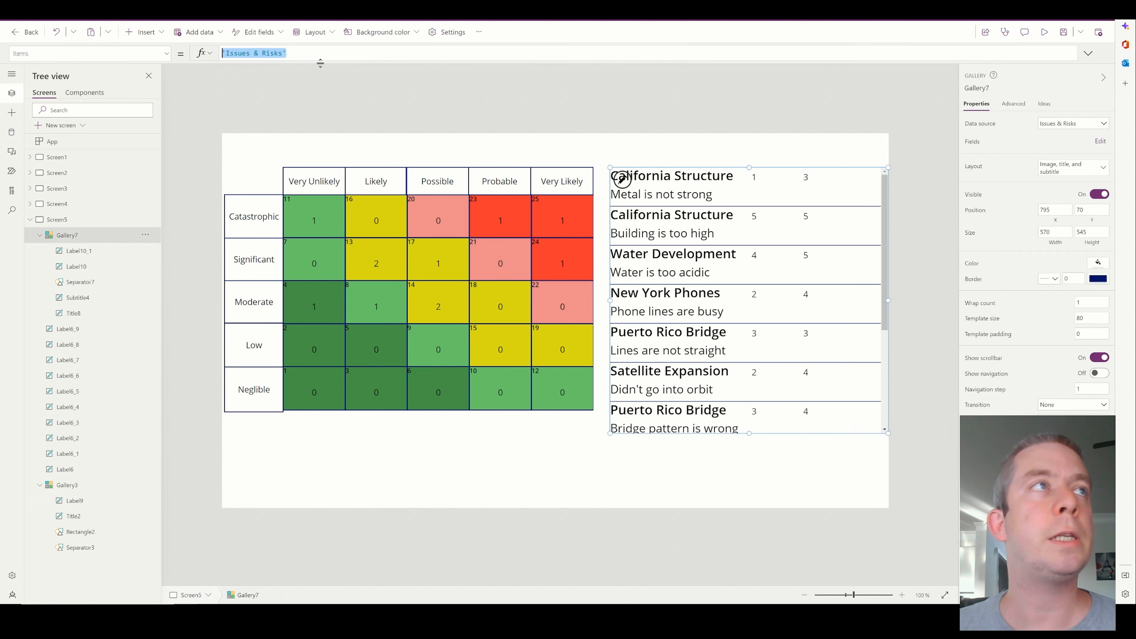
pyautogui.hotkey('ctrl', 'v')
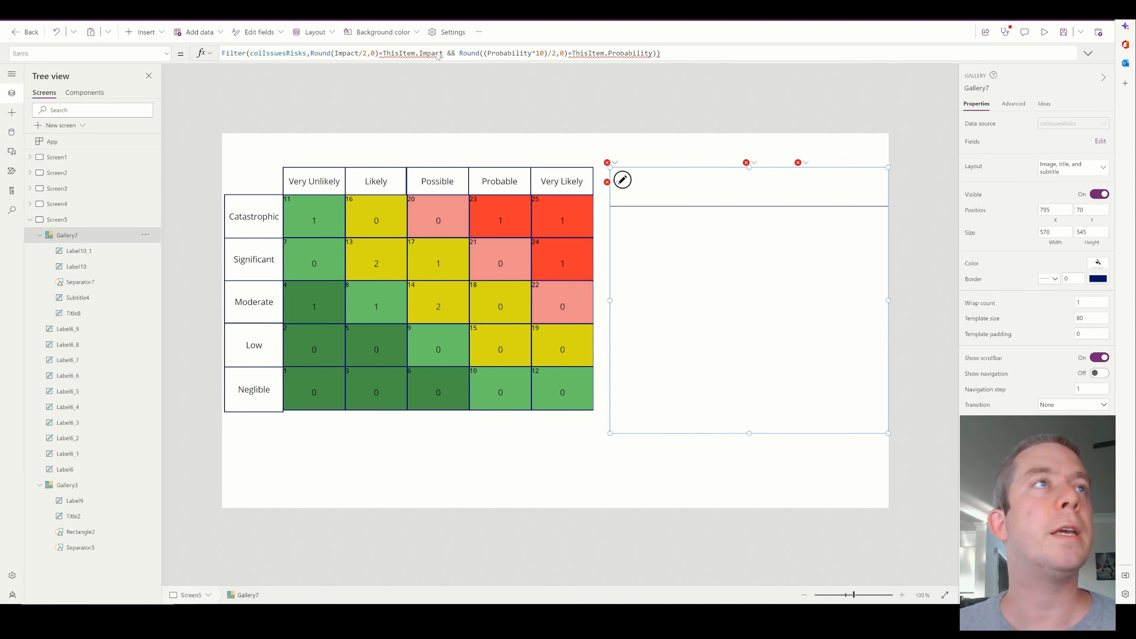
# Replace ThisItem.Impact in the side gallery's filter with Gallery3.Selected.Impact
pyautogui.write('Gallery3')
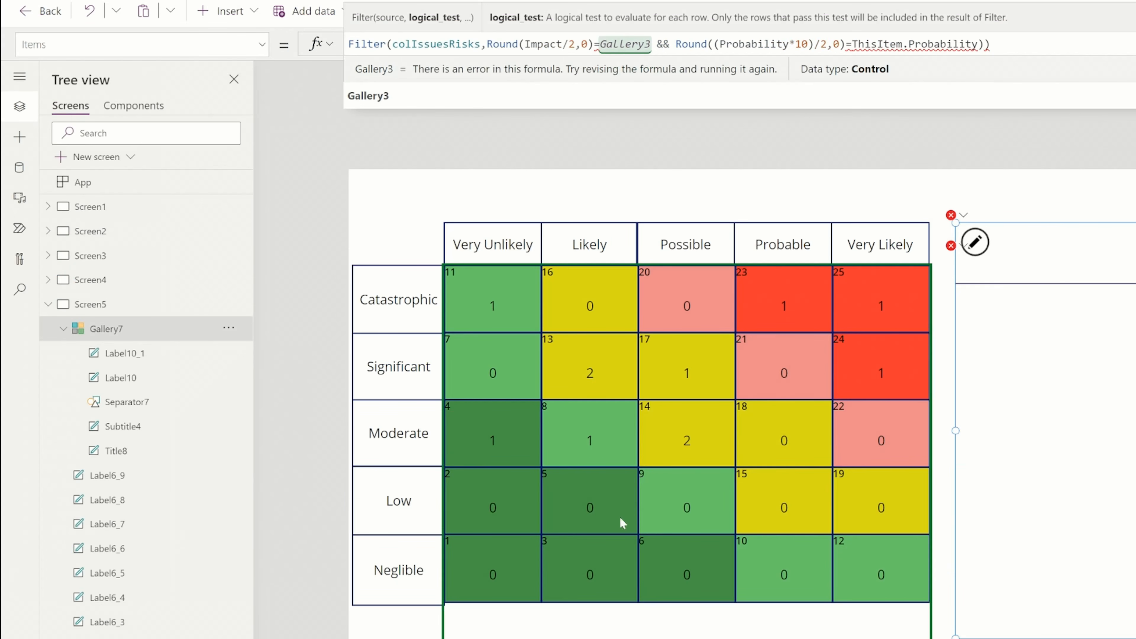
pyautogui.write('.Selected')
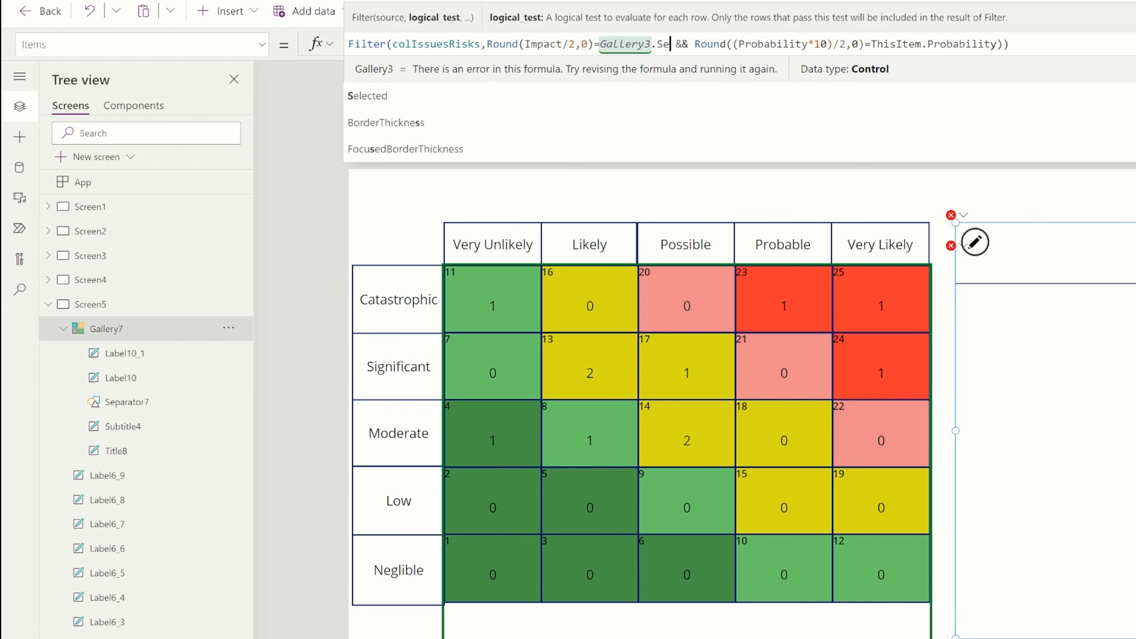
pyautogui.write('.Impact')
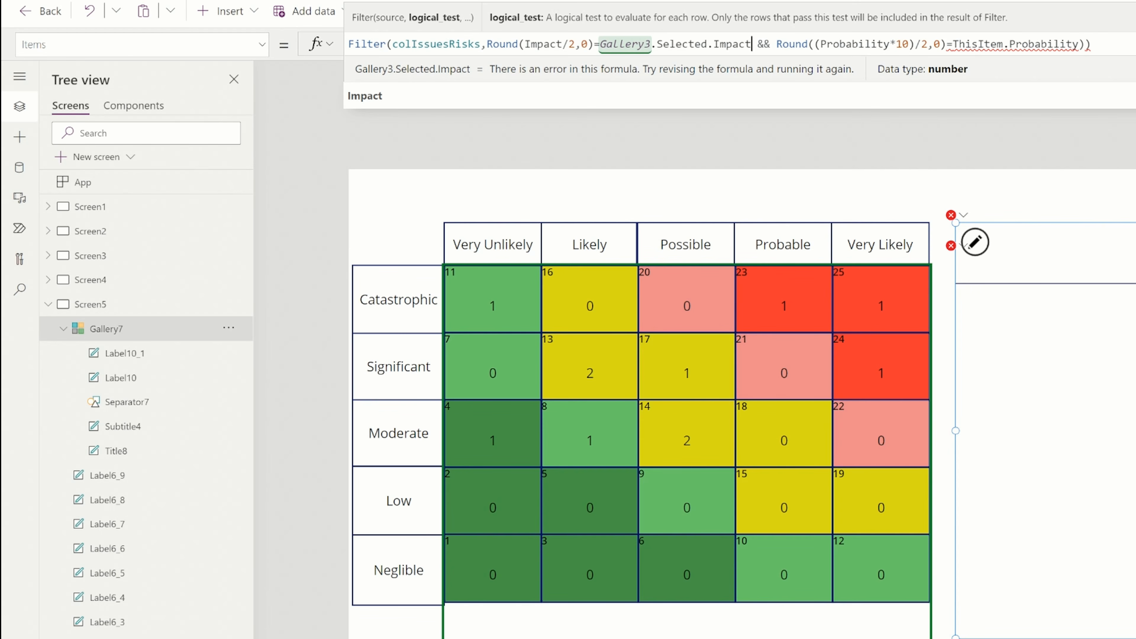
# Replace ThisItem.Probability in the side gallery's filter with Gallery3.Selected.Probability and close the formula
pyautogui.moveTo(1078, 44); pyautogui.dragTo(953, 44)
pyautogui.write('Ga')
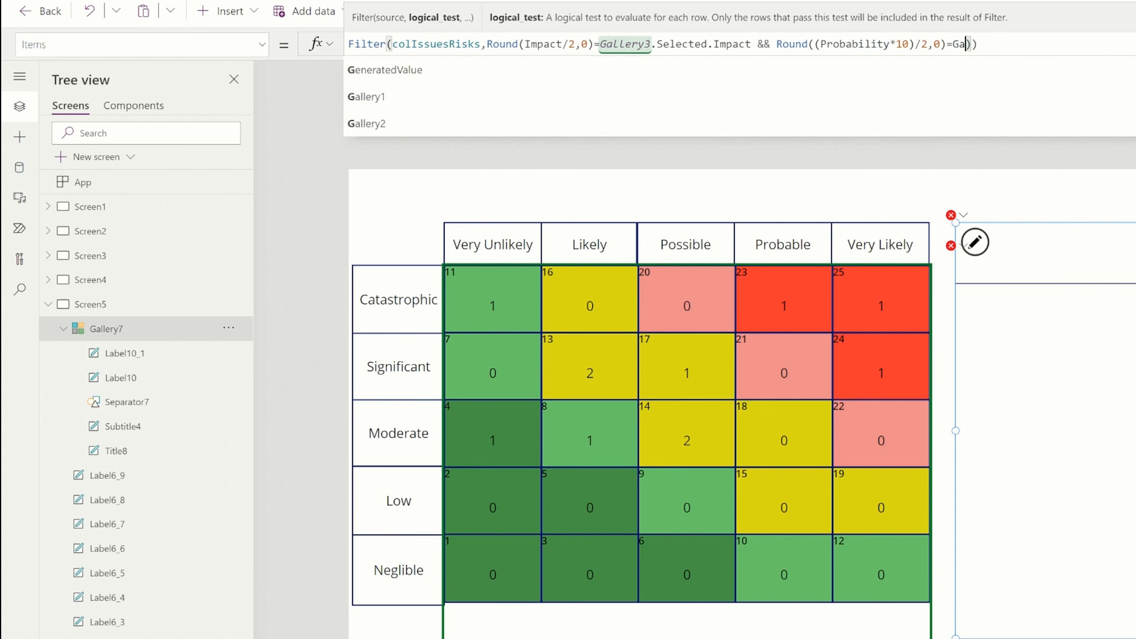
pyautogui.write('llery3.Sele')
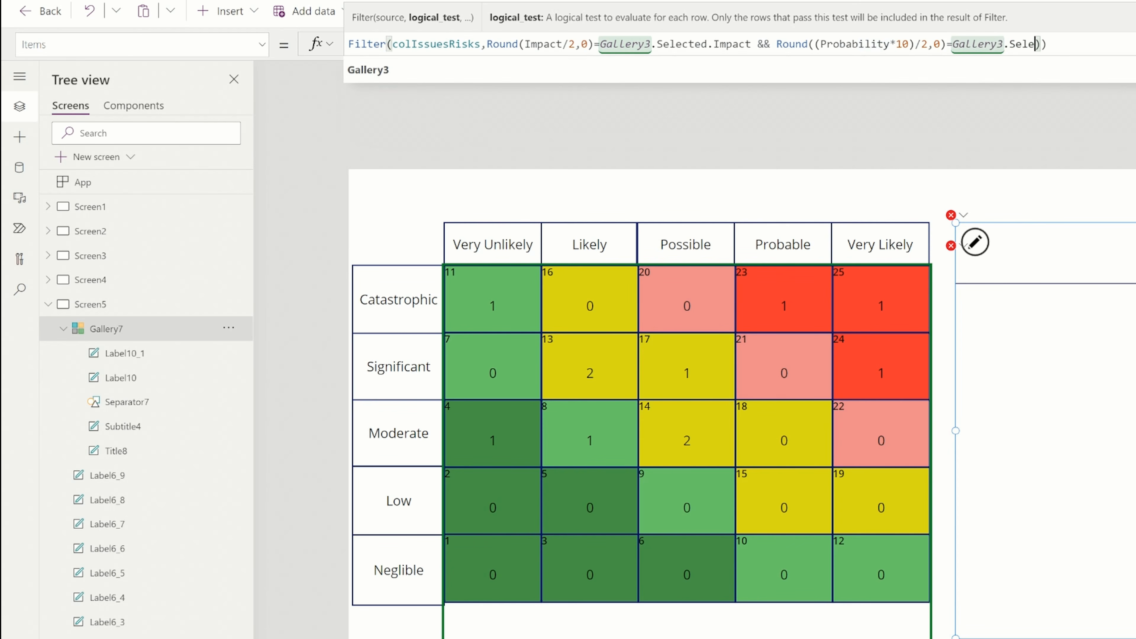
pyautogui.write('cted.')
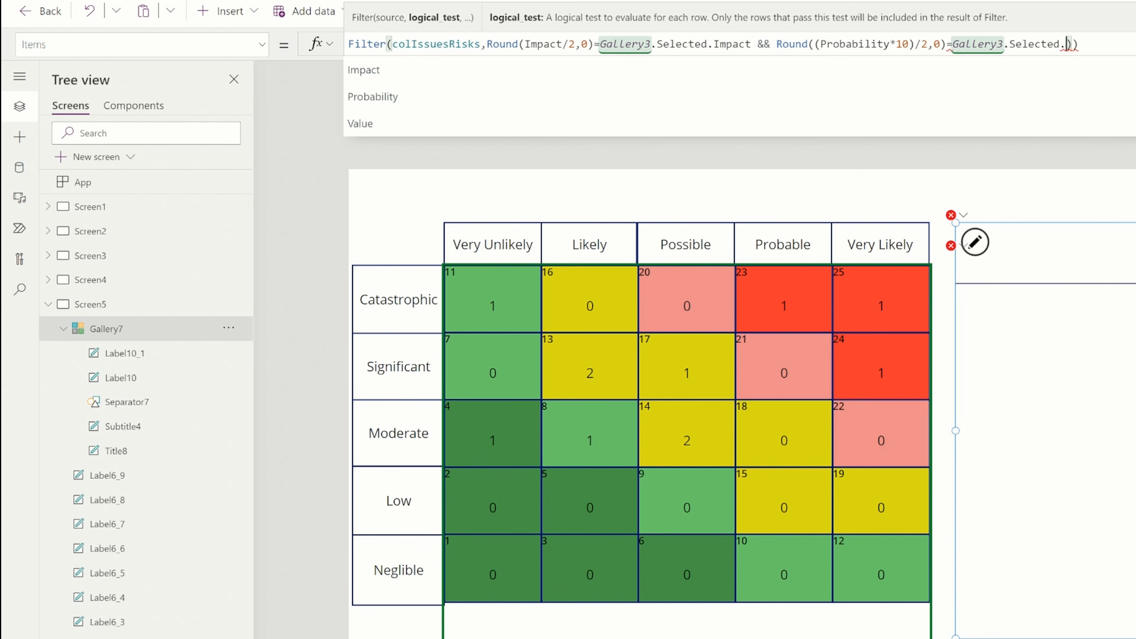
pyautogui.write('Pro')
pyautogui.press('Tab')
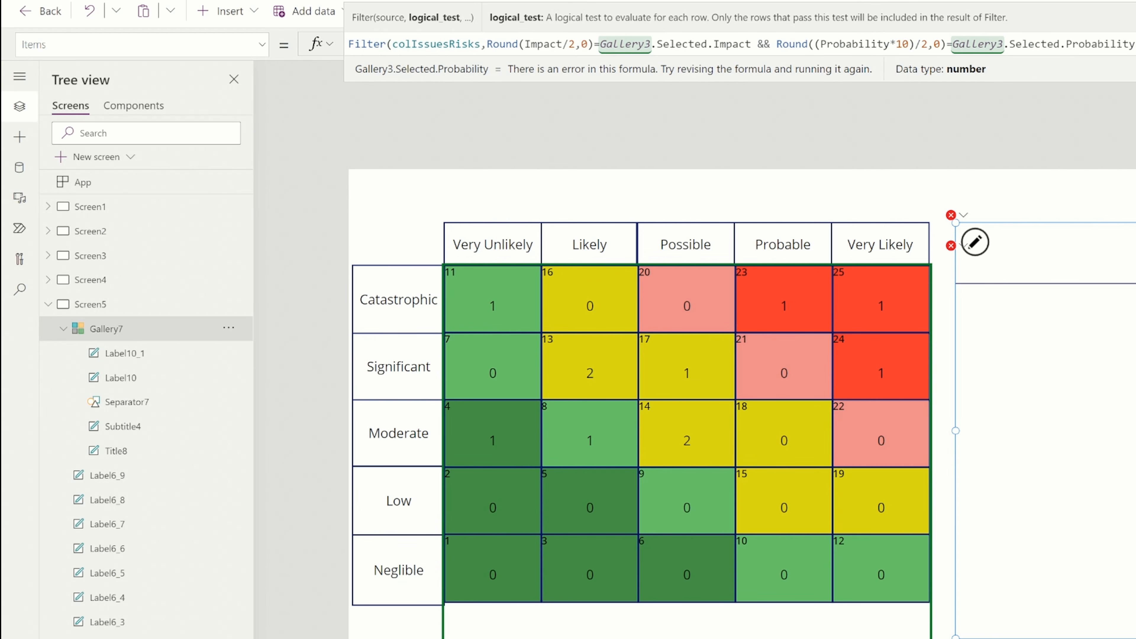
pyautogui.write(')')
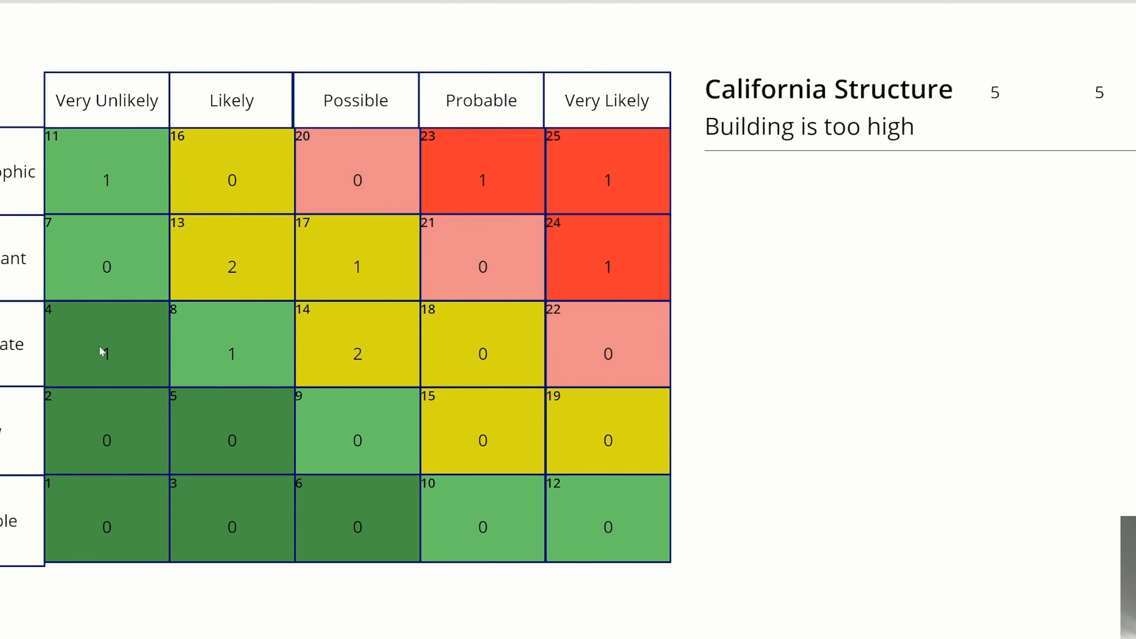
# Test the side gallery's filter by choosing the Moderate row's Very Unlikely and Possible cells in the matrix
pyautogui.click(102, 351)
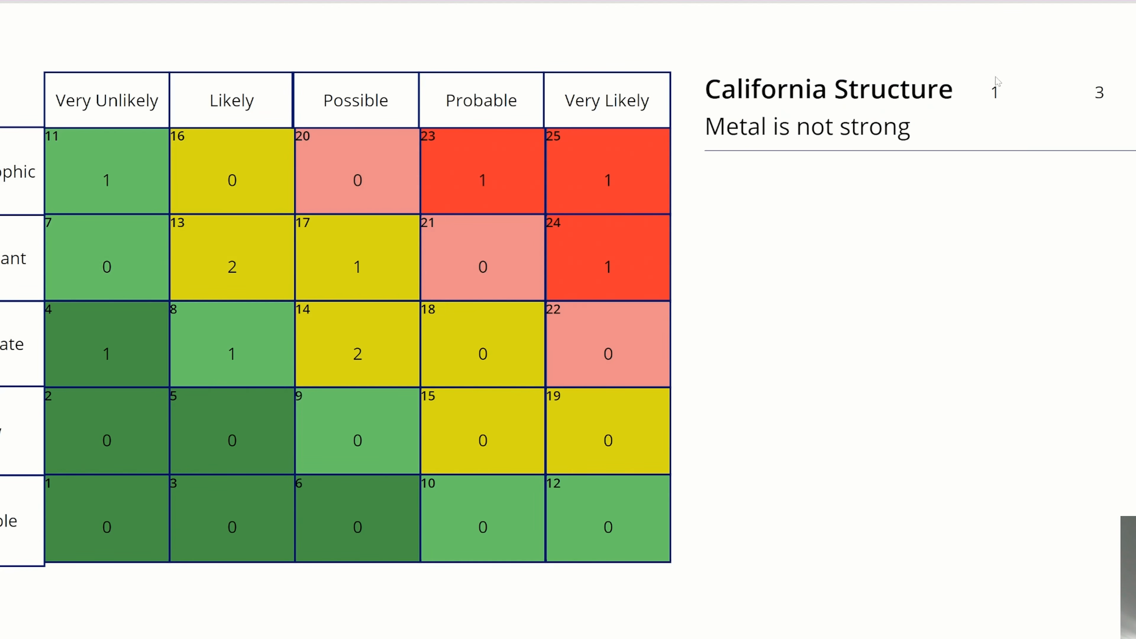
pyautogui.click(342, 337)
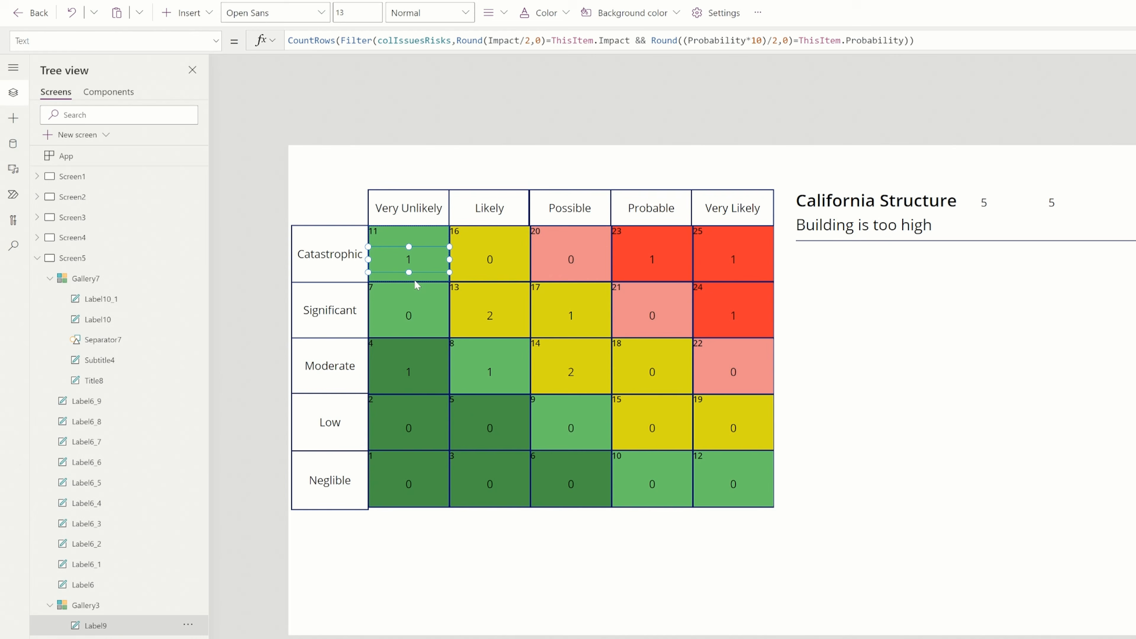
# Insert a button into the matrix gallery's template cell and size it to cover the whole cell
pyautogui.click(415, 282)
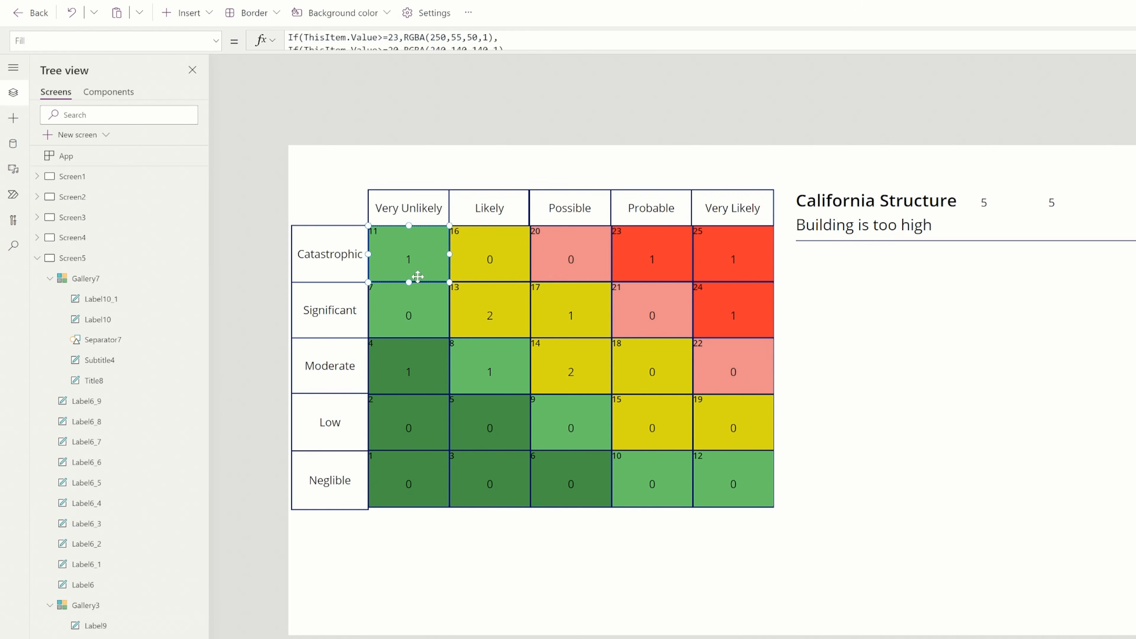
pyautogui.click(185, 13)
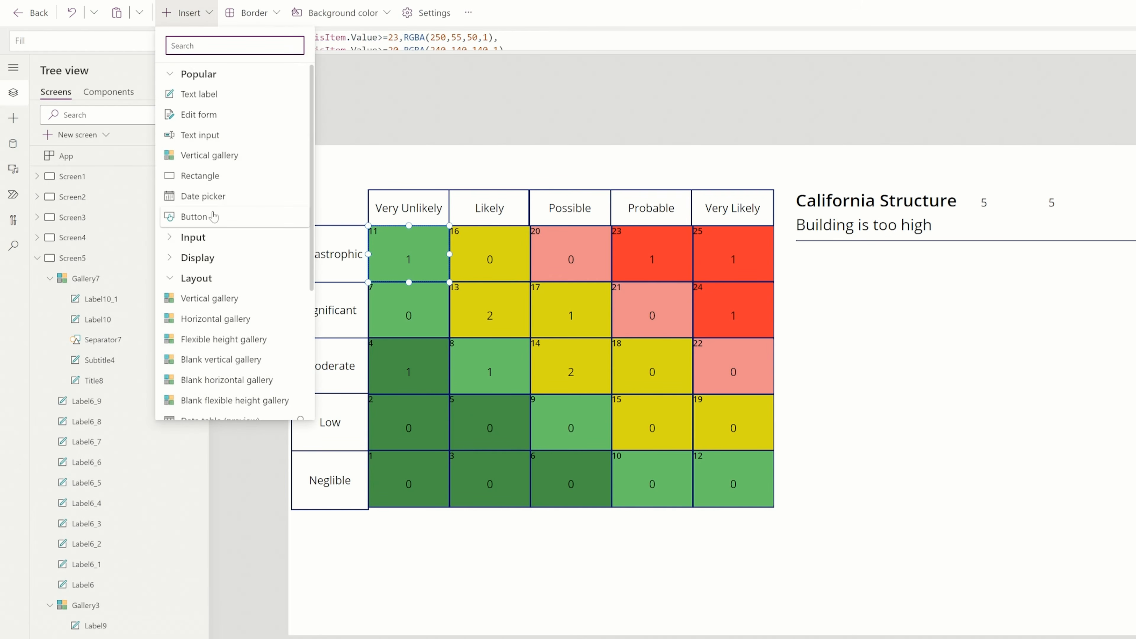
pyautogui.click(194, 217)
pyautogui.moveTo(383, 254); pyautogui.dragTo(409, 282)
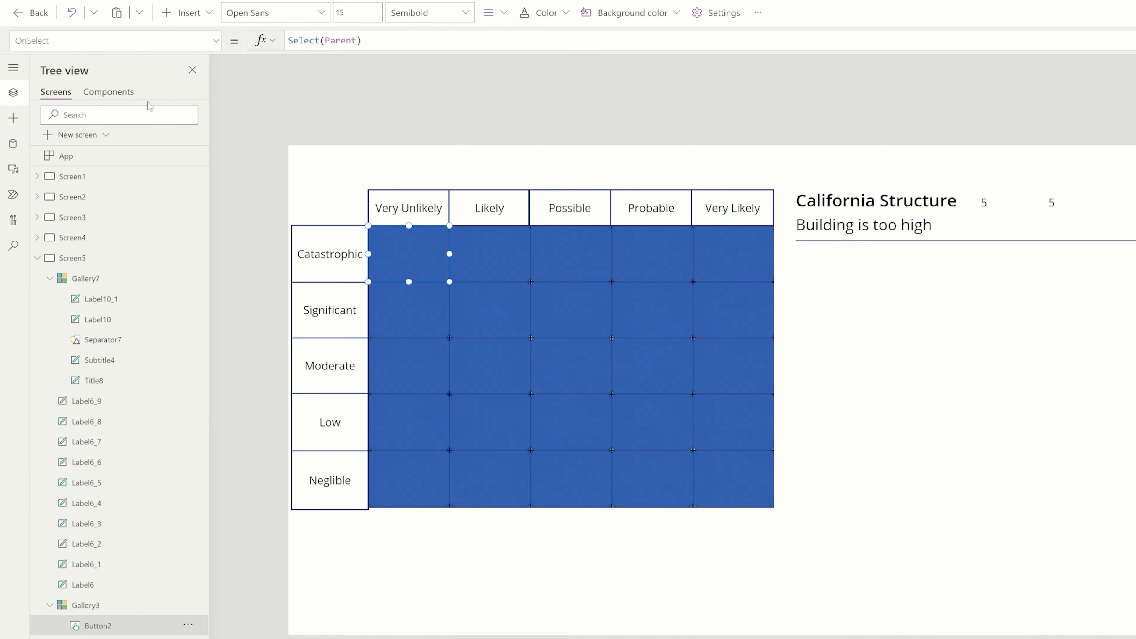
# Make the overlay button transparent by setting its Fill to RGBA(56, 96, 178, 0)
pyautogui.click(112, 40)
pyautogui.scroll(-10, 104, 207)
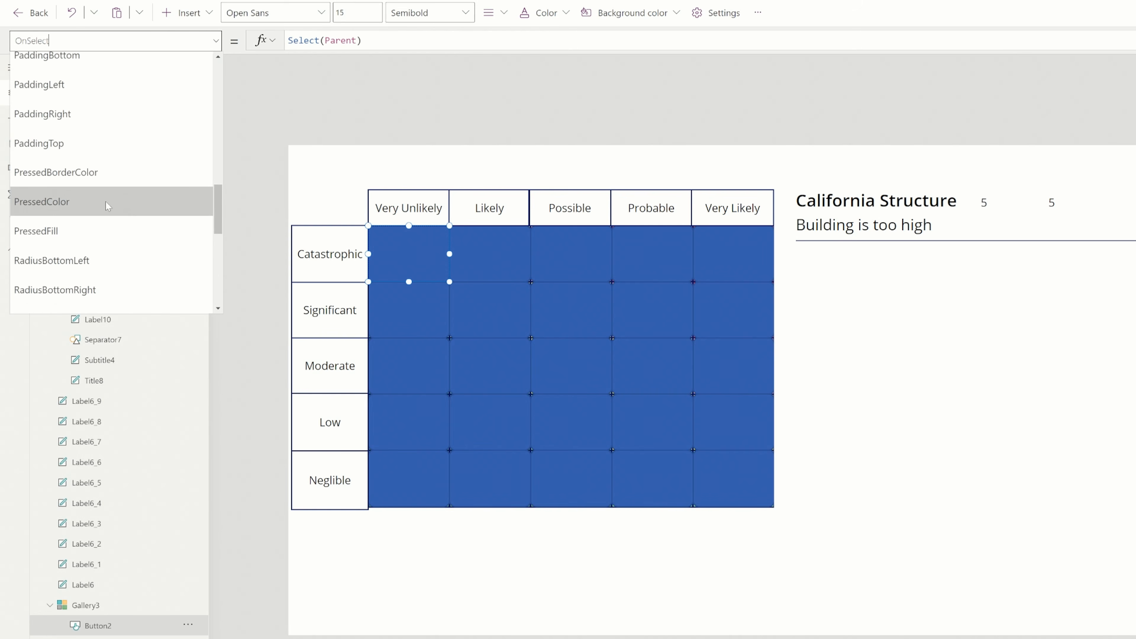
pyautogui.scroll(-2, 115, 213)
pyautogui.scroll(9, 112, 188)
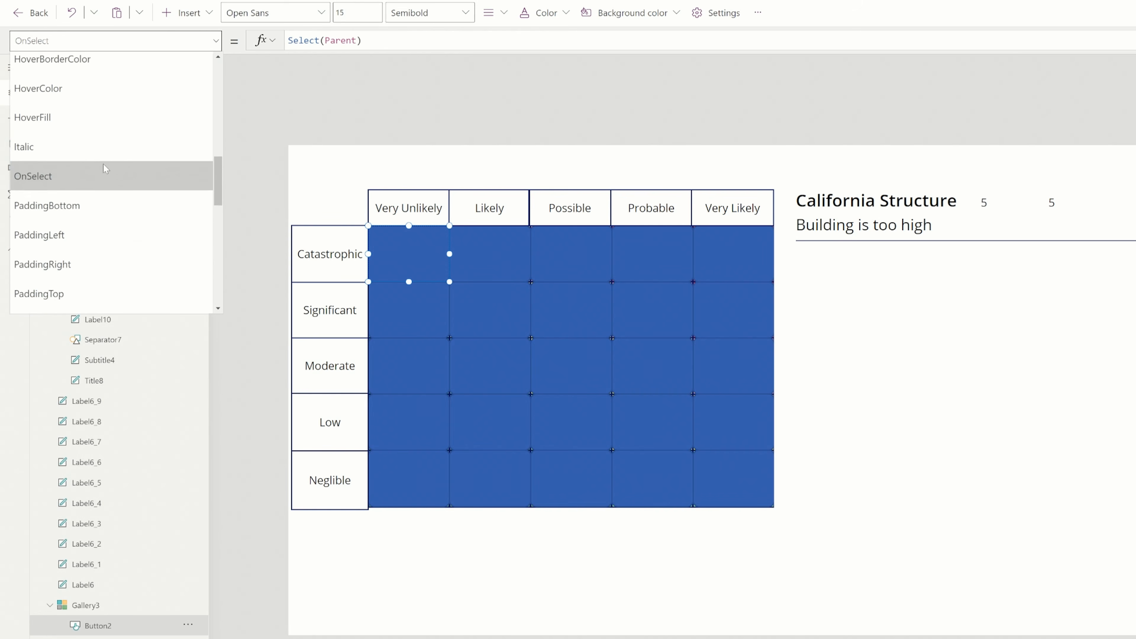
pyautogui.scroll(2, 66, 136)
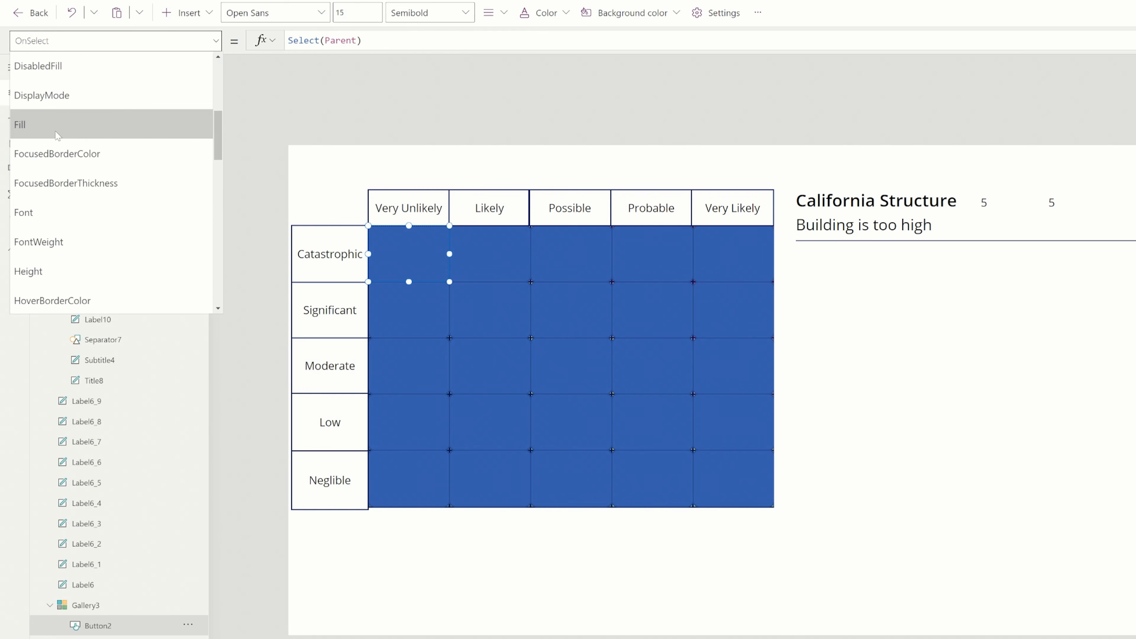
pyautogui.click(66, 121)
pyautogui.moveTo(389, 40); pyautogui.dragTo(383, 41)
pyautogui.write('0')
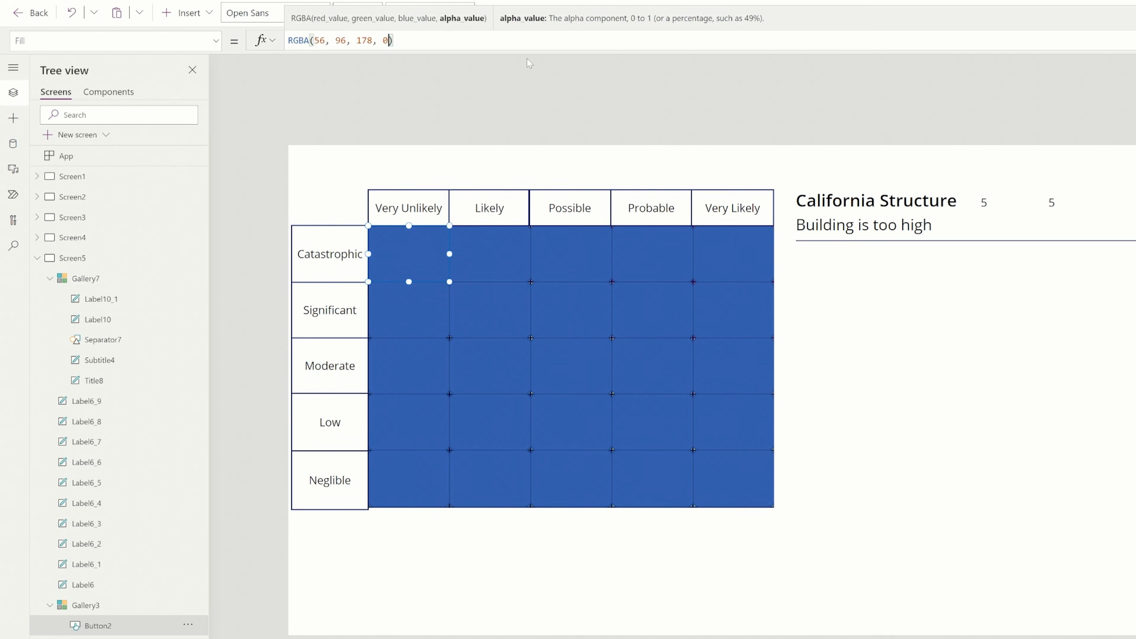
# Set the button's HoverFill to ColorFade(RGBA(56, 96, 178, .3), -20%) and test it in preview on the Significant row's Very Likely cell
pyautogui.click(215, 41)
pyautogui.scroll(-2, 110, 191)
pyautogui.click(105, 242)
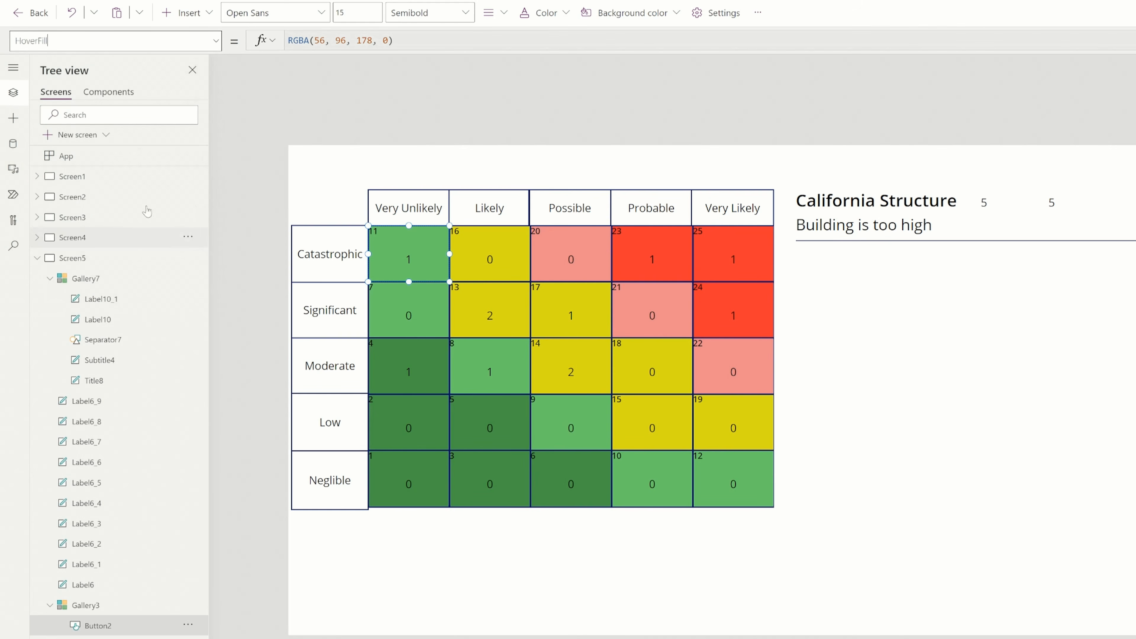
pyautogui.press('F5')
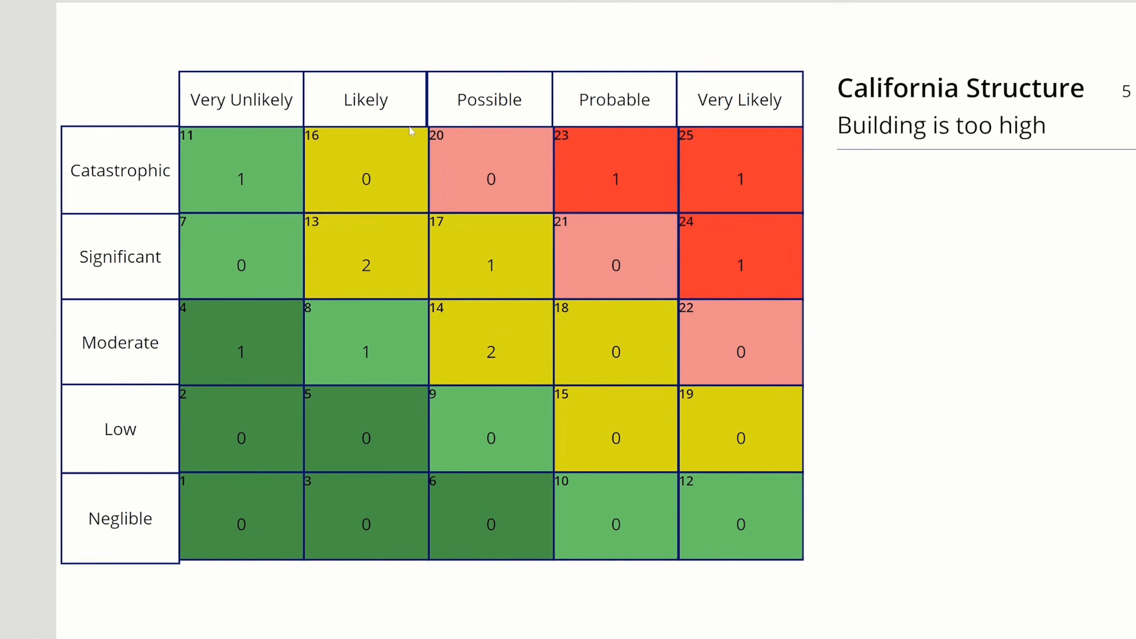
pyautogui.press('Escape')
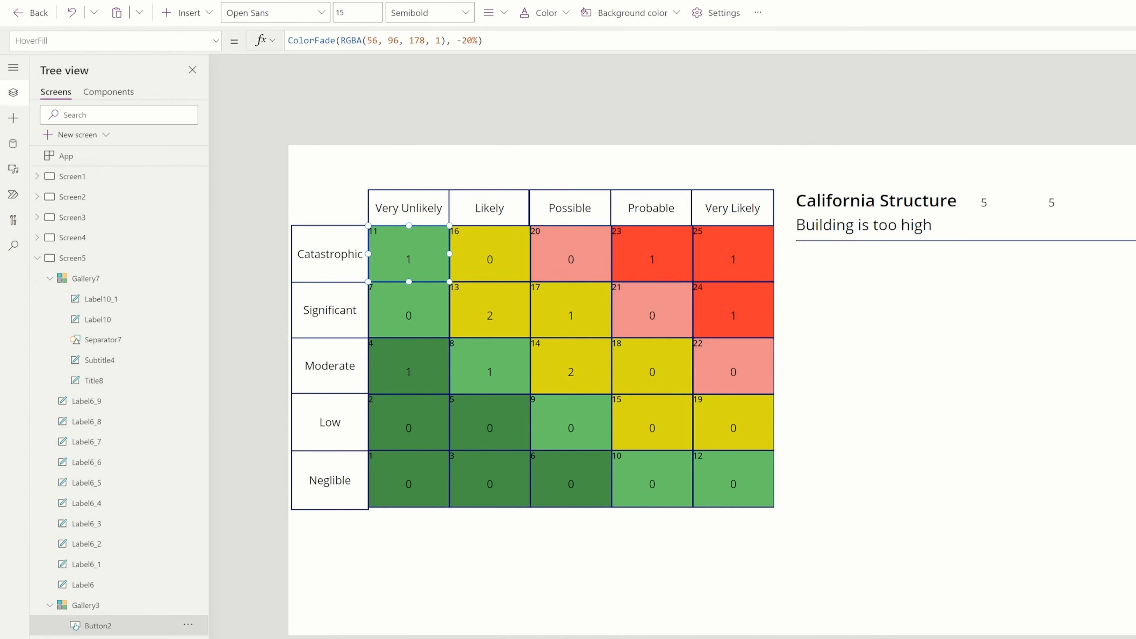
pyautogui.doubleClick(438, 40)
pyautogui.write('.3')
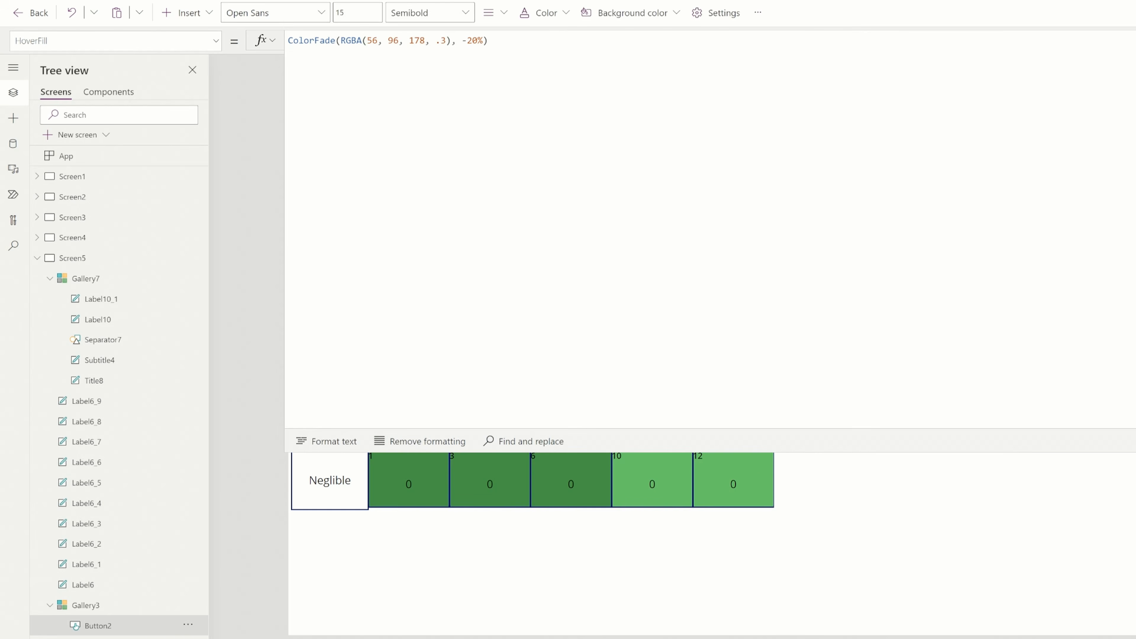
pyautogui.press('F5')
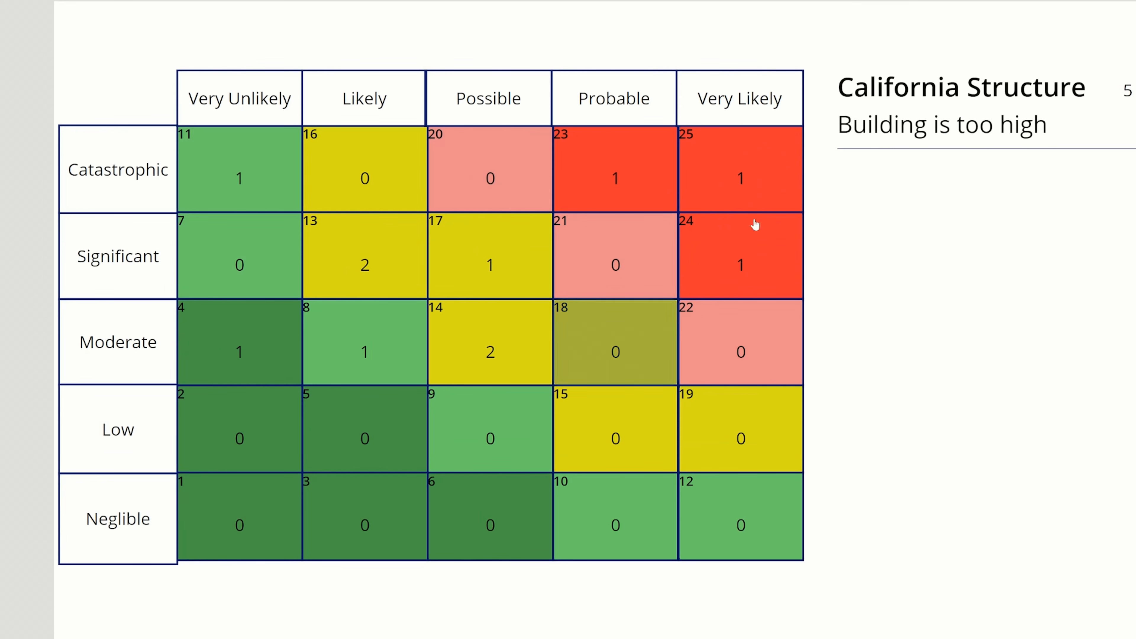
pyautogui.click(734, 243)
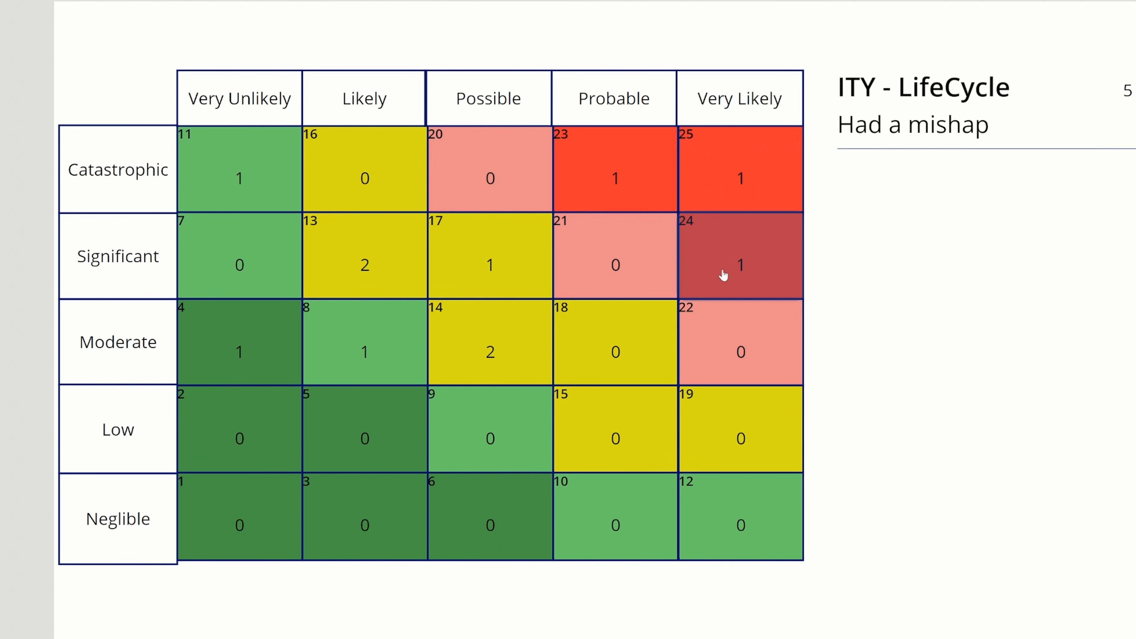
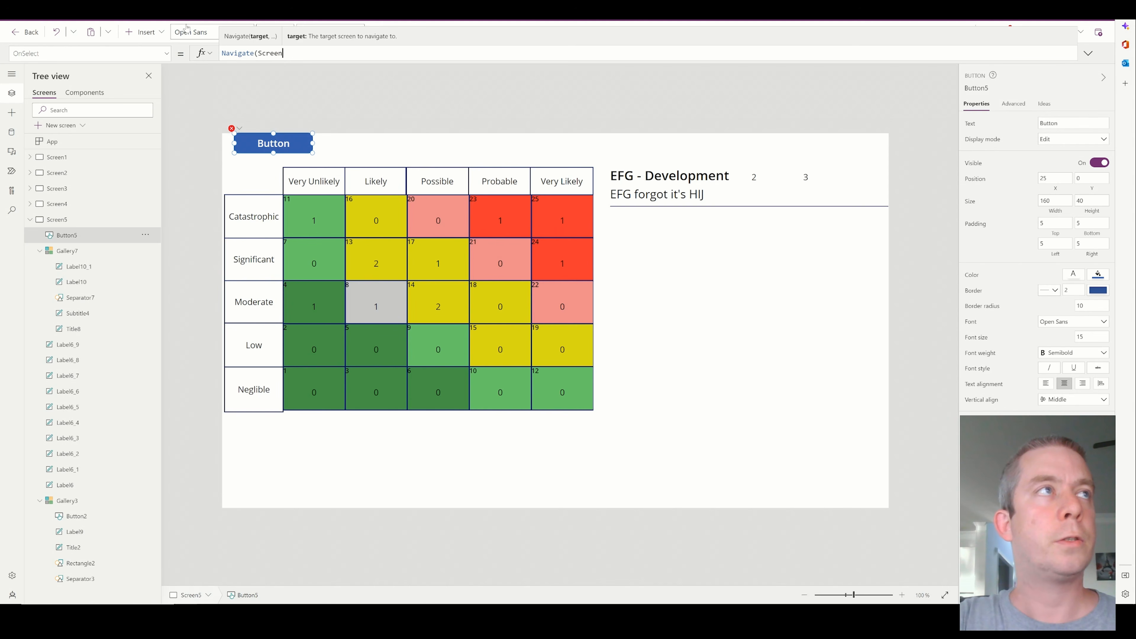
# Set the button's OnSelect to Navigate(Screen1,Fade) and its text to Back, and test it in preview
pyautogui.write('e)')
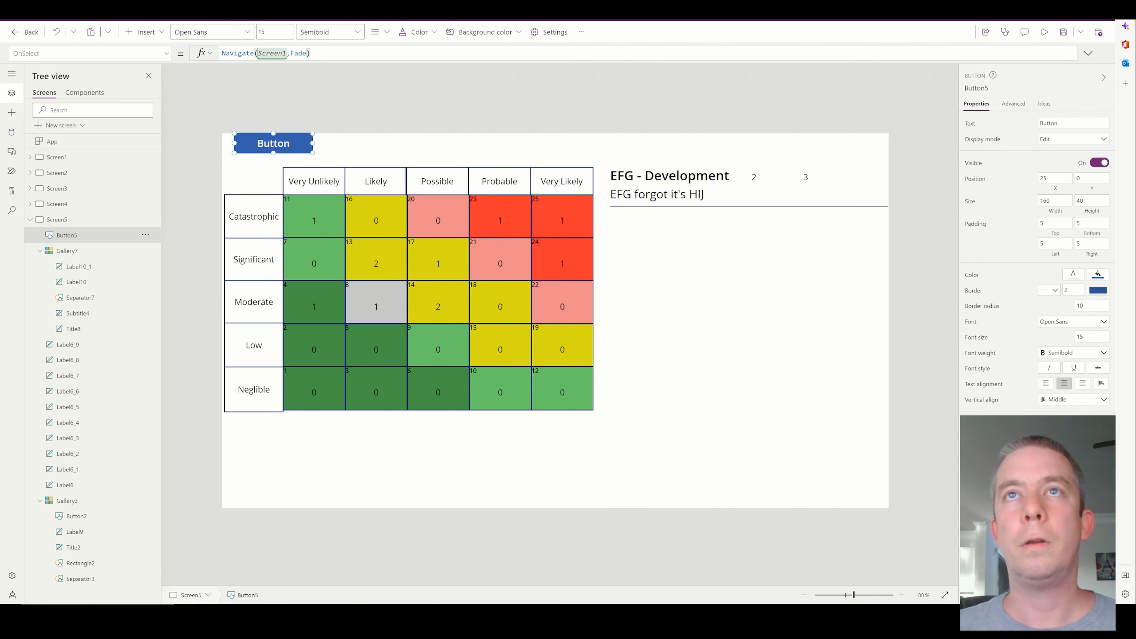
pyautogui.doubleClick(1072, 123)
pyautogui.write('Back')
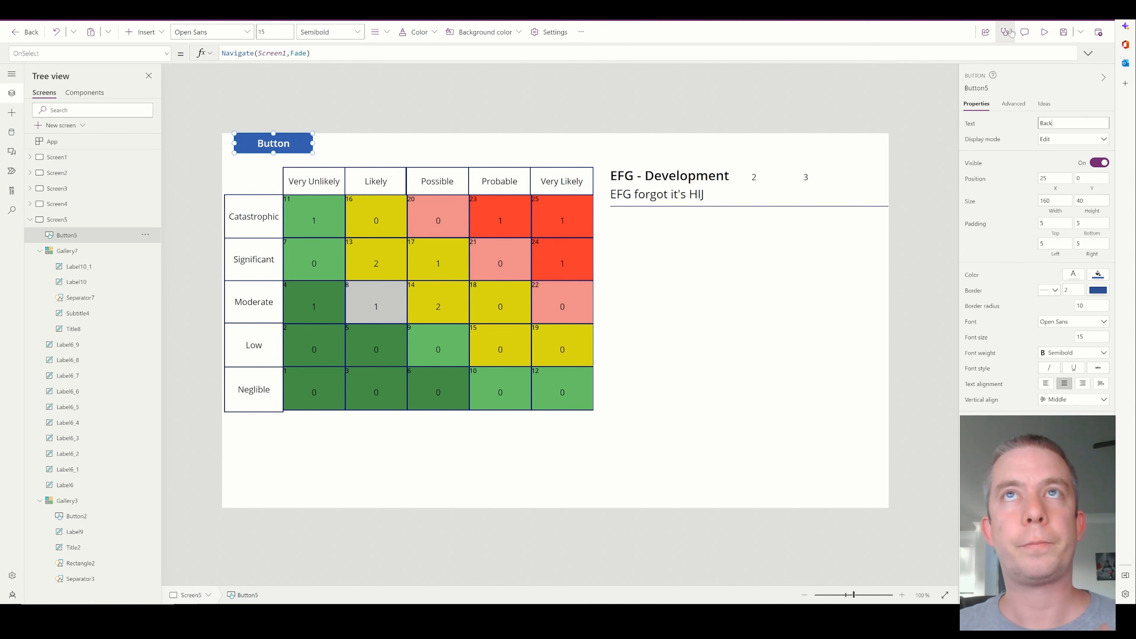
pyautogui.click(1046, 31)
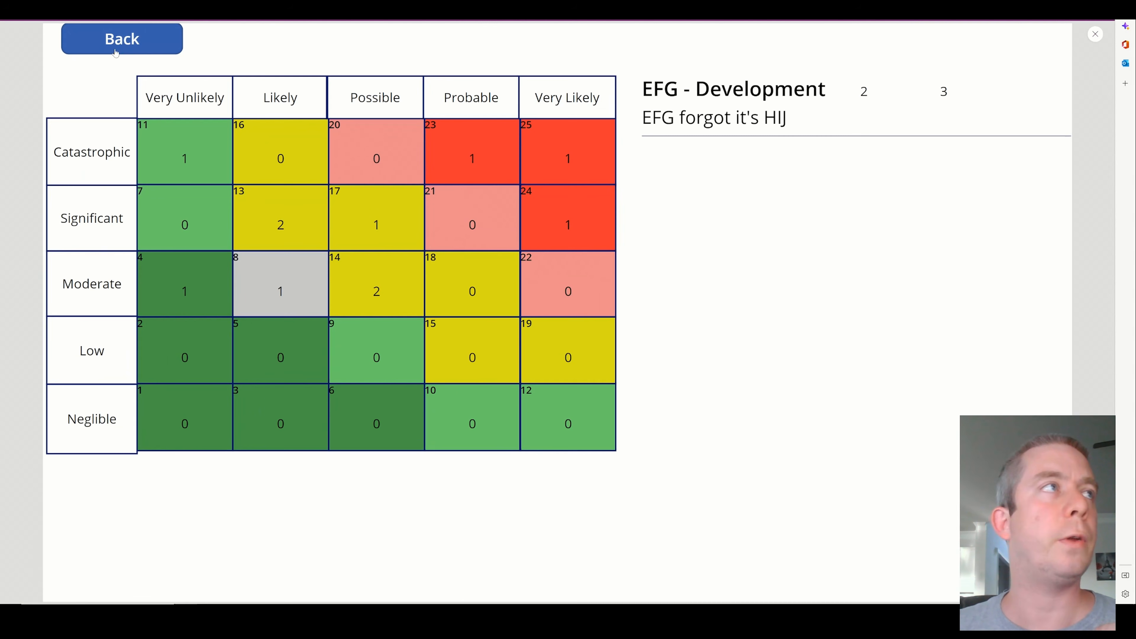
pyautogui.click(117, 38)
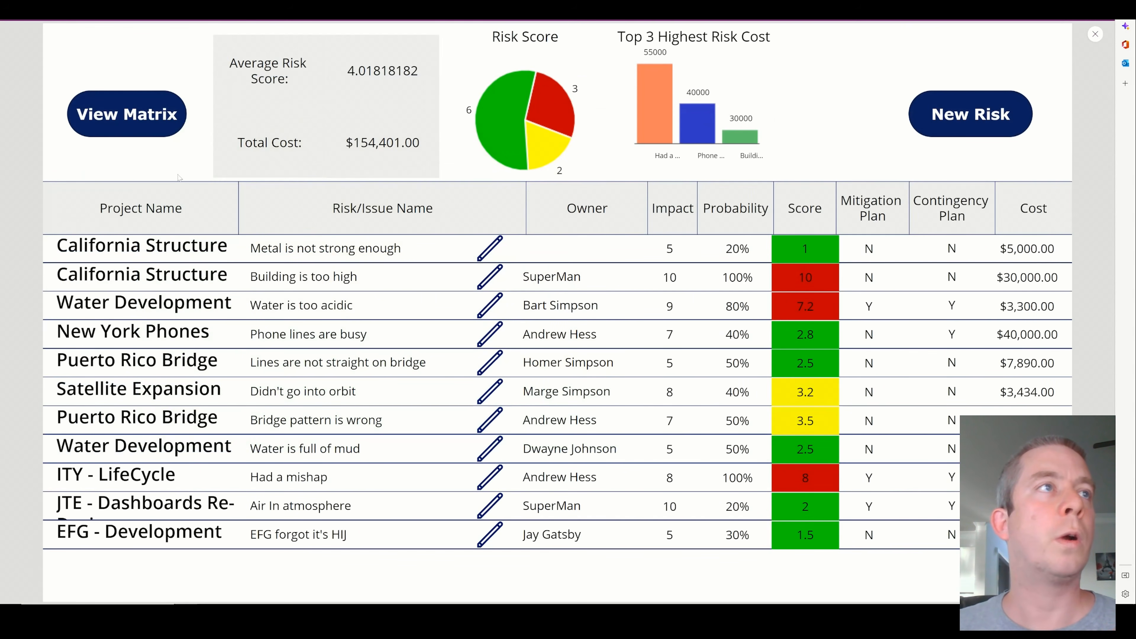
# Start a new risk from the risk list and set its Project Name to Puerto Rico Bridge
pyautogui.click(951, 120)
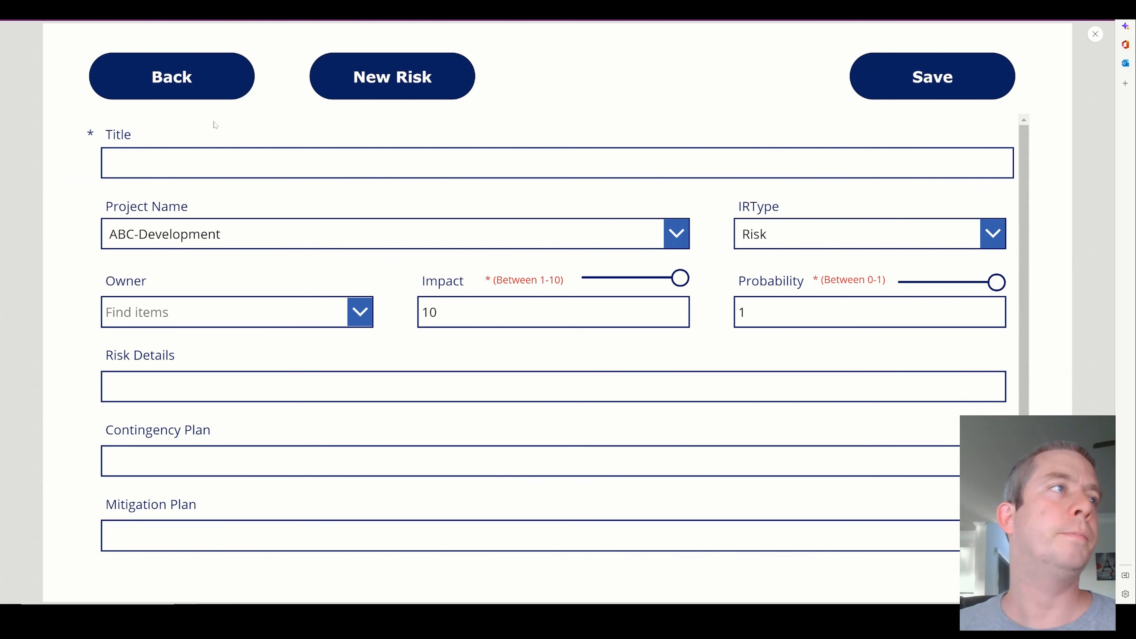
pyautogui.click(381, 236)
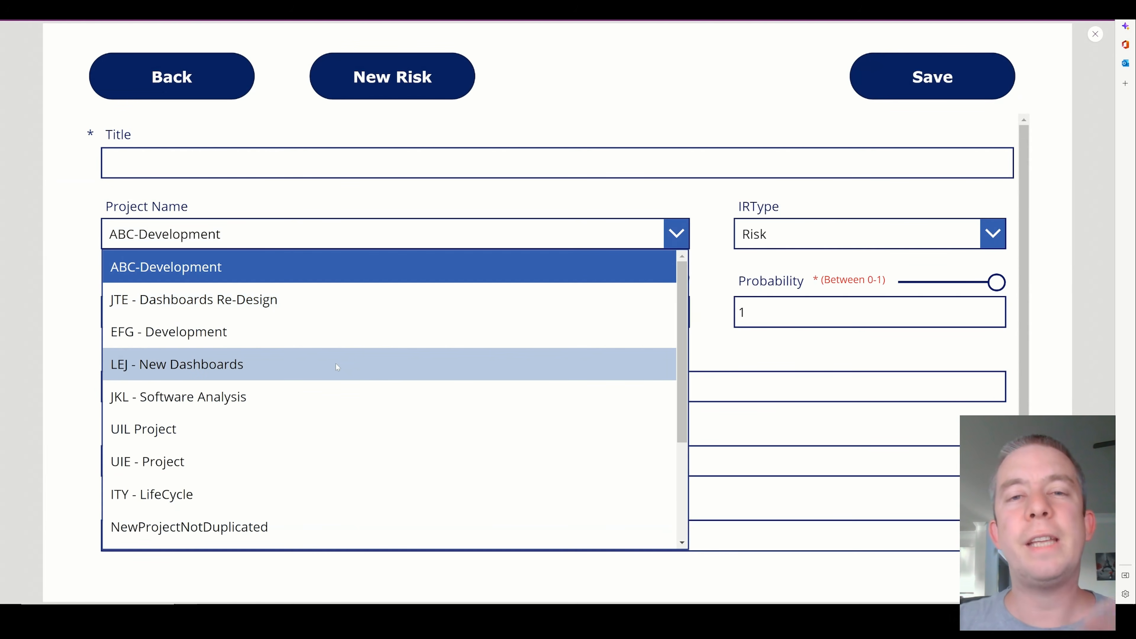
pyautogui.scroll(-1, 337, 414)
pyautogui.scroll(-3, 313, 416)
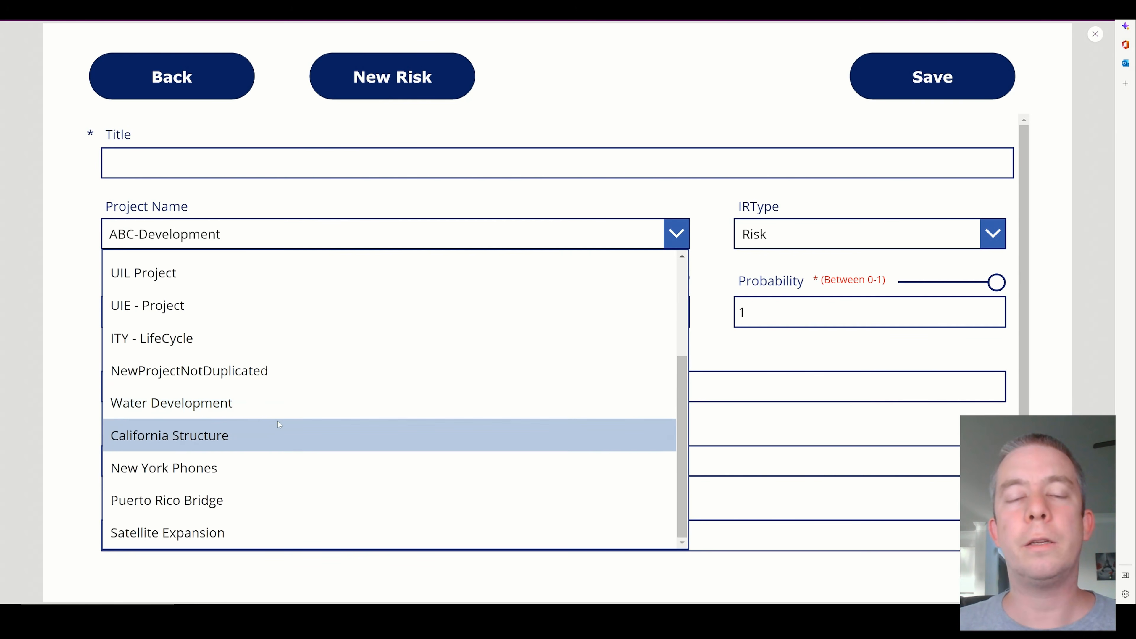
pyautogui.click(199, 238)
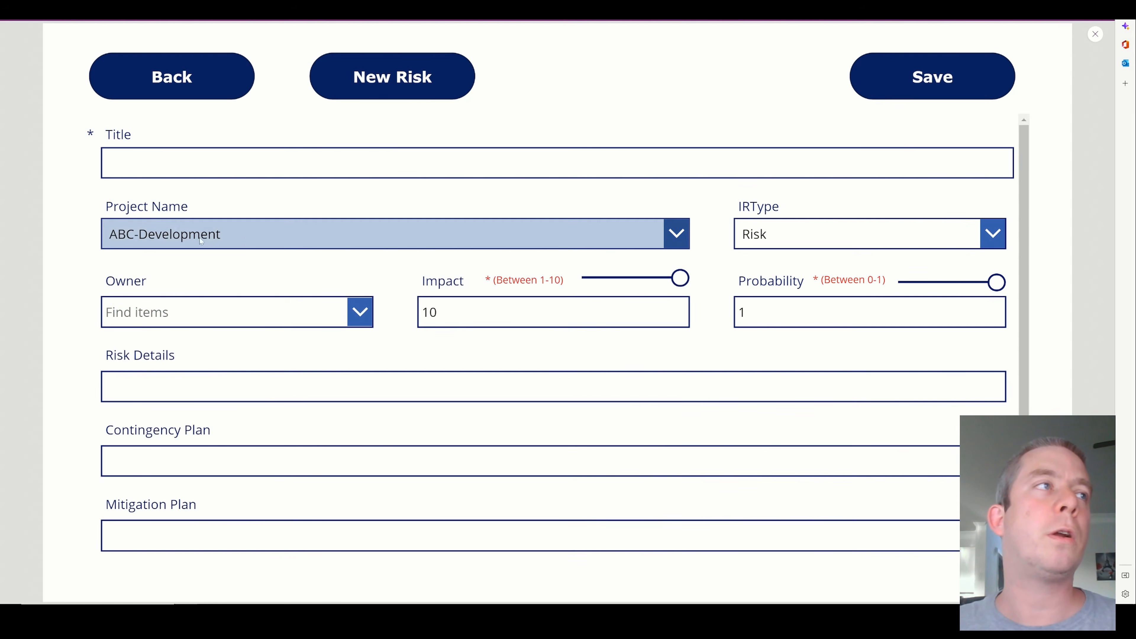
pyautogui.click(250, 243)
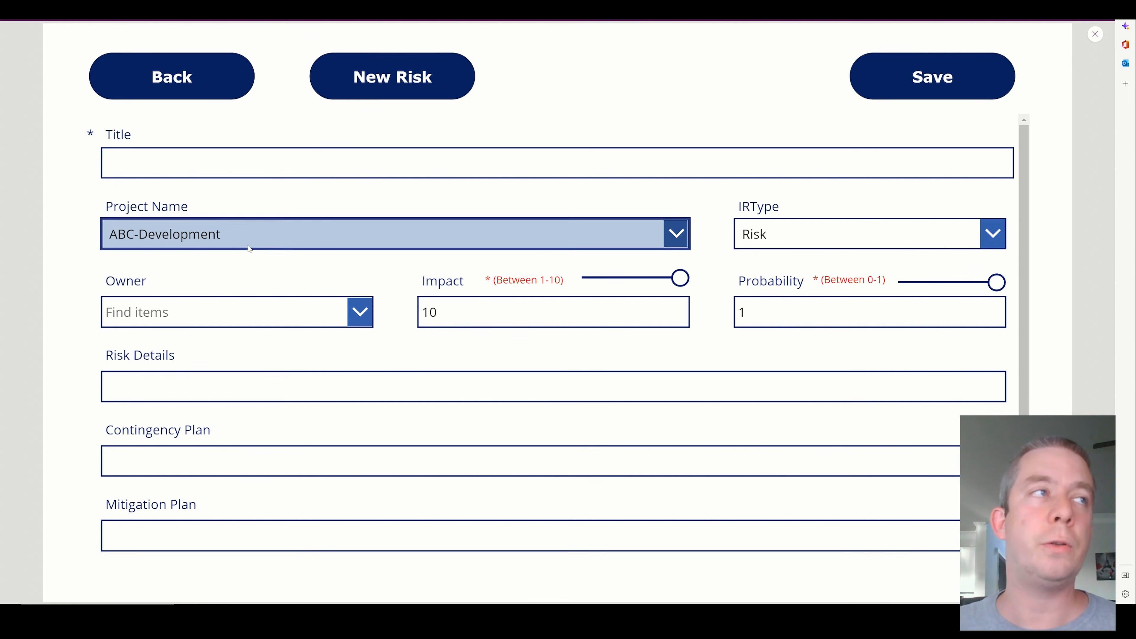
pyautogui.scroll(-5, 225, 447)
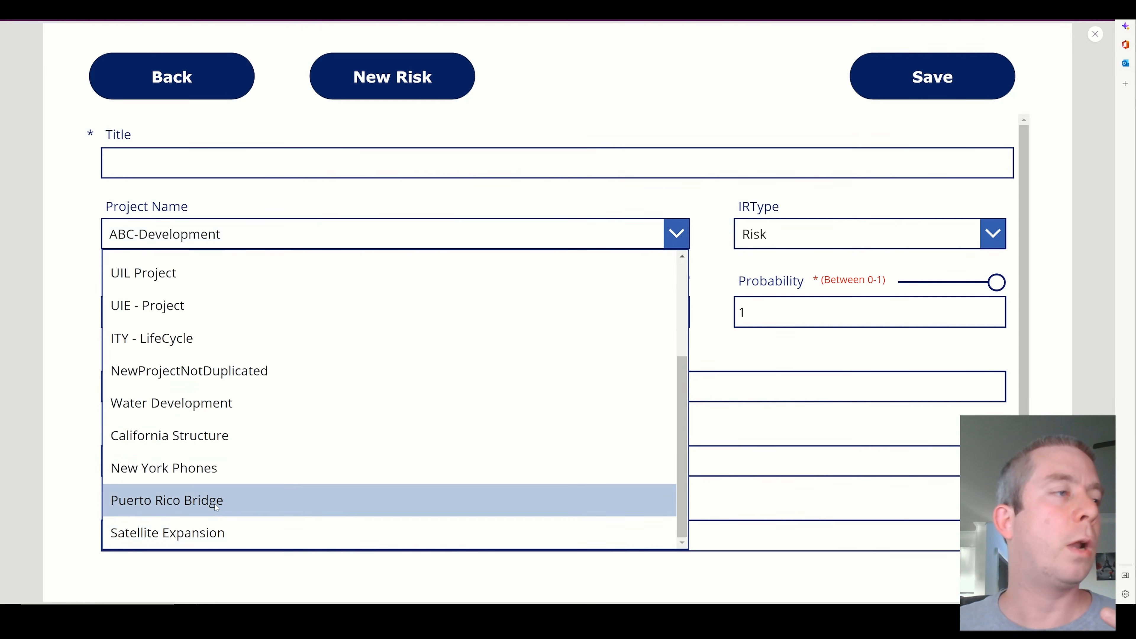
pyautogui.click(215, 502)
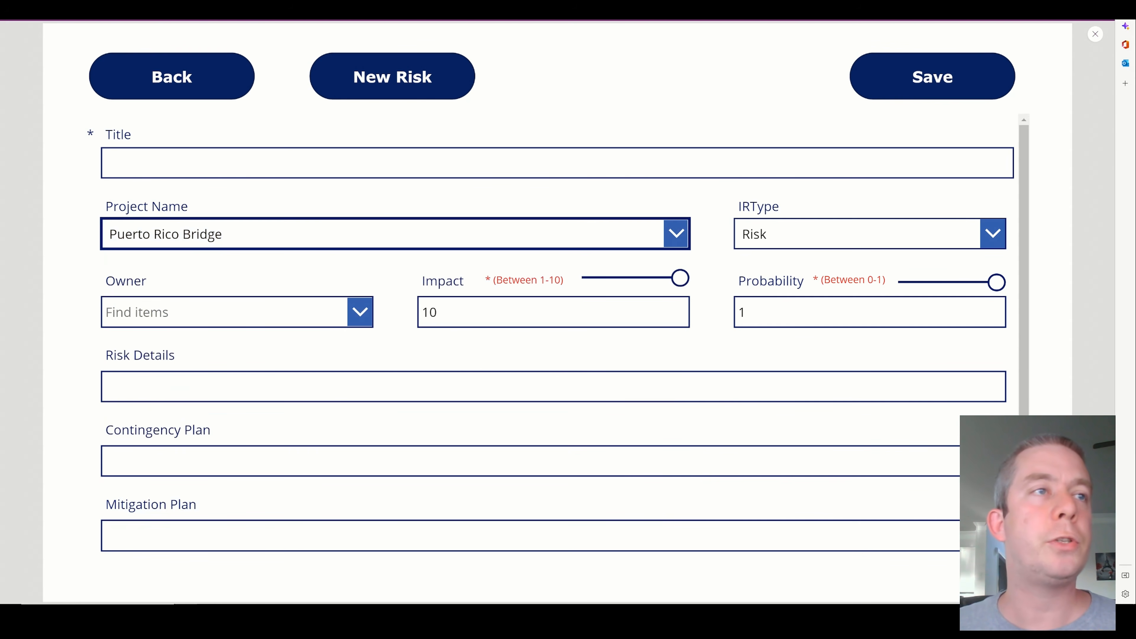
# Set the new risk's Impact to 2 and Probability to 0.2, and title it "A Large boat collides"
pyautogui.moveTo(679, 278); pyautogui.dragTo(602, 283)
pyautogui.moveTo(996, 282); pyautogui.dragTo(917, 286)
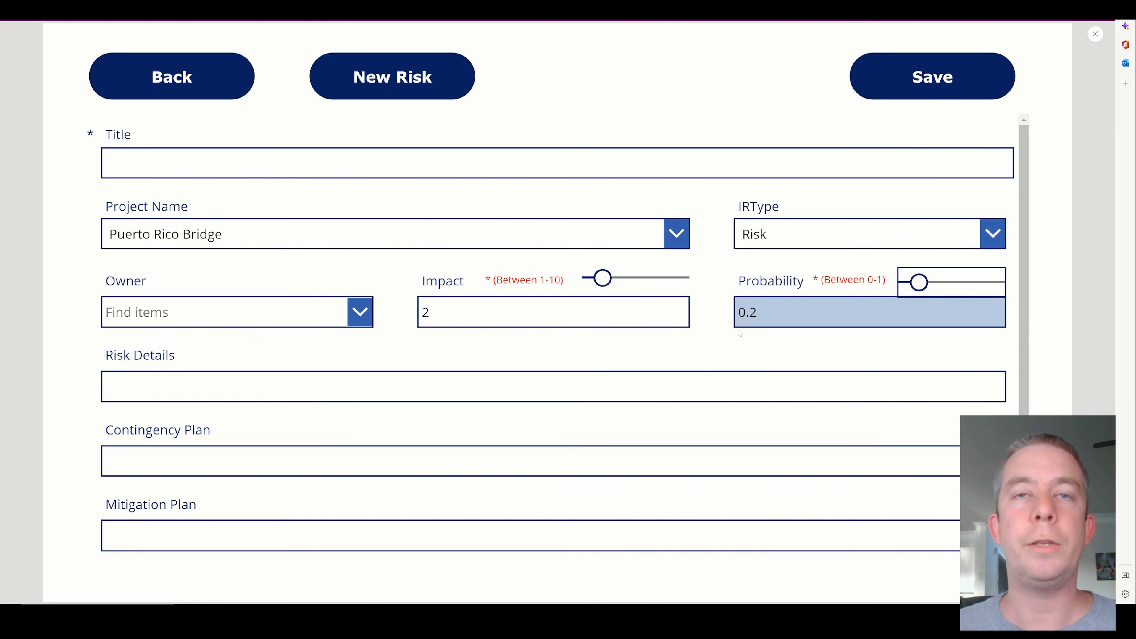
pyautogui.click(557, 163)
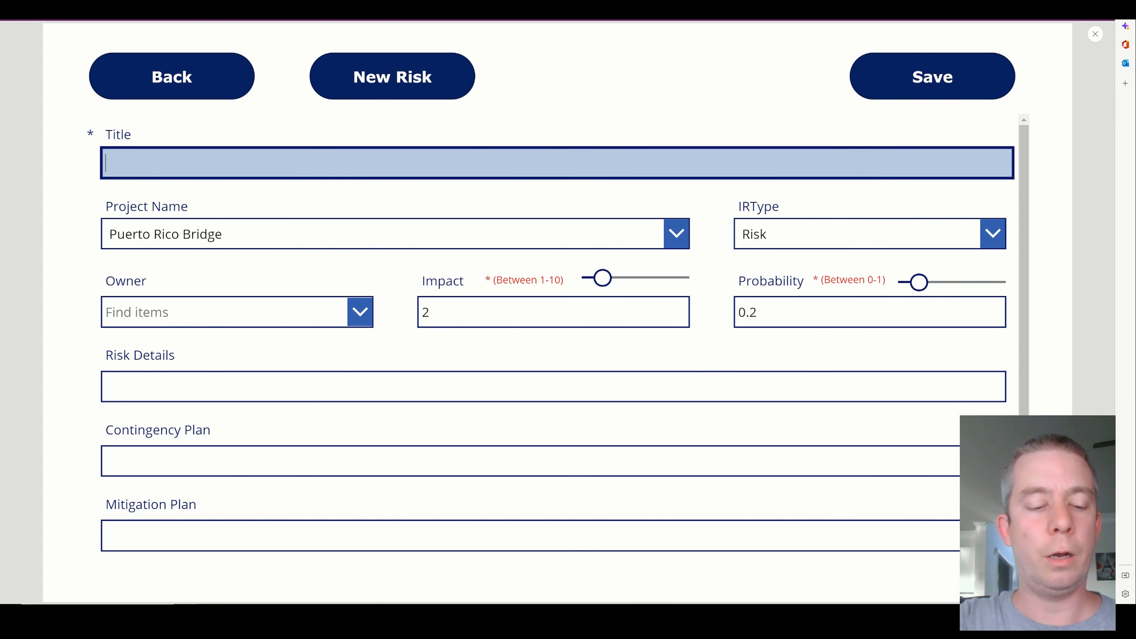
pyautogui.write('A Larg')
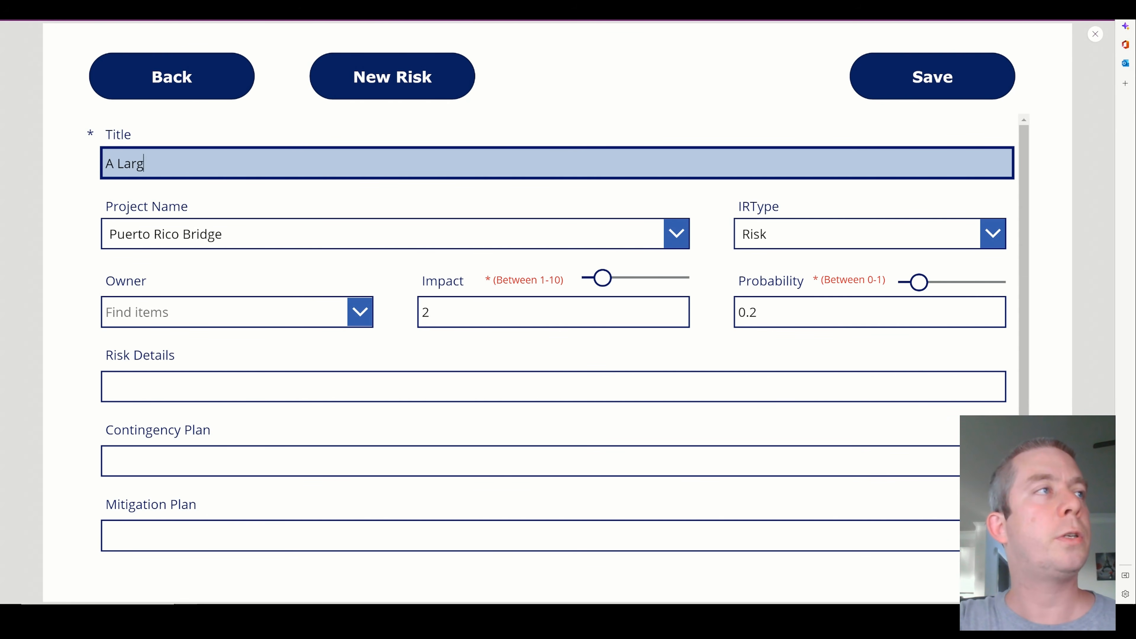
pyautogui.write('e boat collides.')
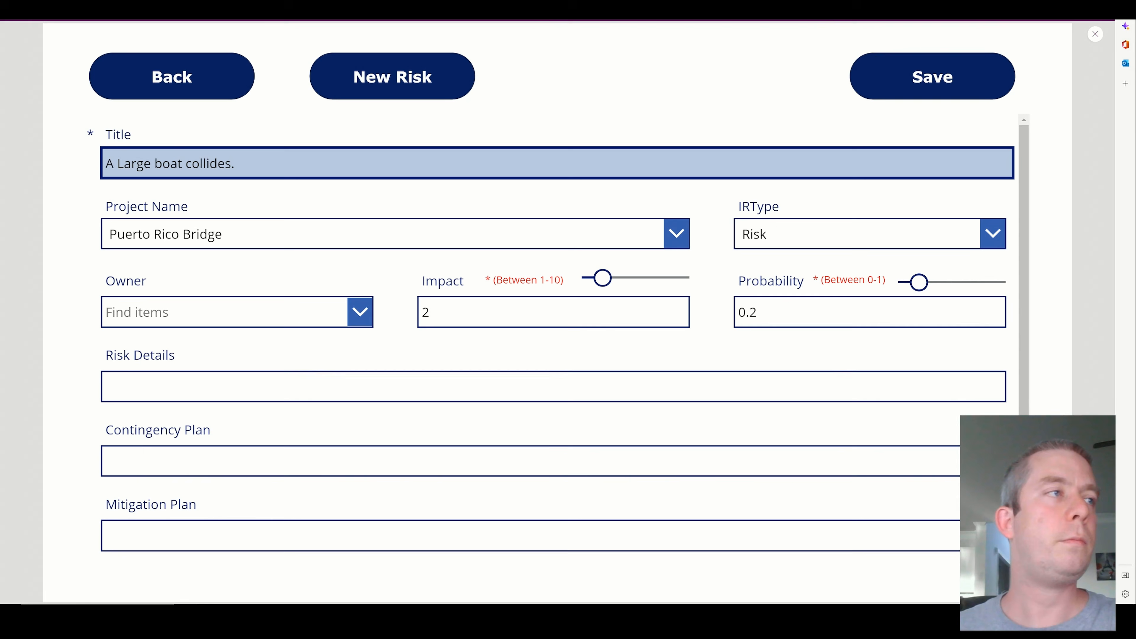
pyautogui.press('BackSpace')
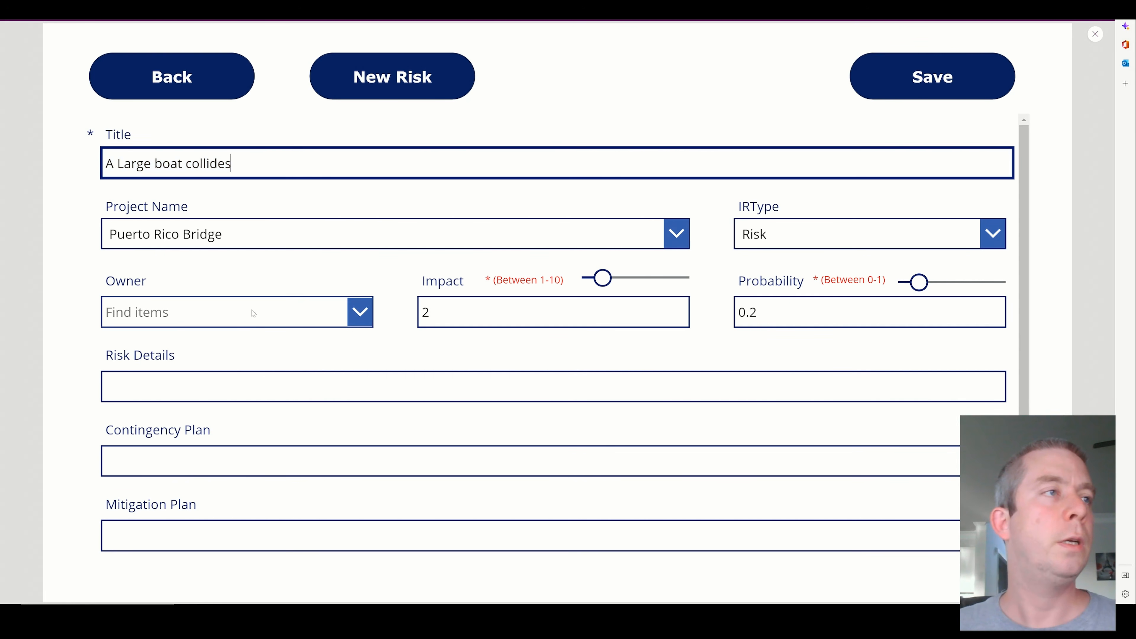
# Find the person's name in the Owner field and assign them as the new risk's owner
pyautogui.click(253, 314)
pyautogui.write('andrew')
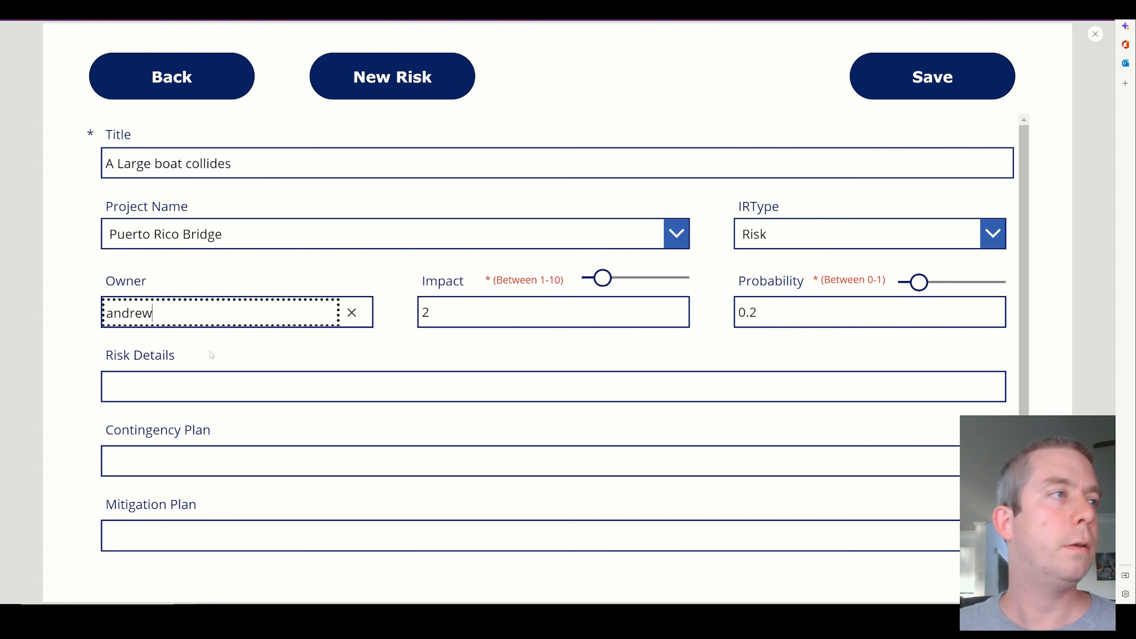
pyautogui.click(310, 365)
# Set the new risk's Cost to 155555 and save the record
pyautogui.scroll(-3, 587, 360)
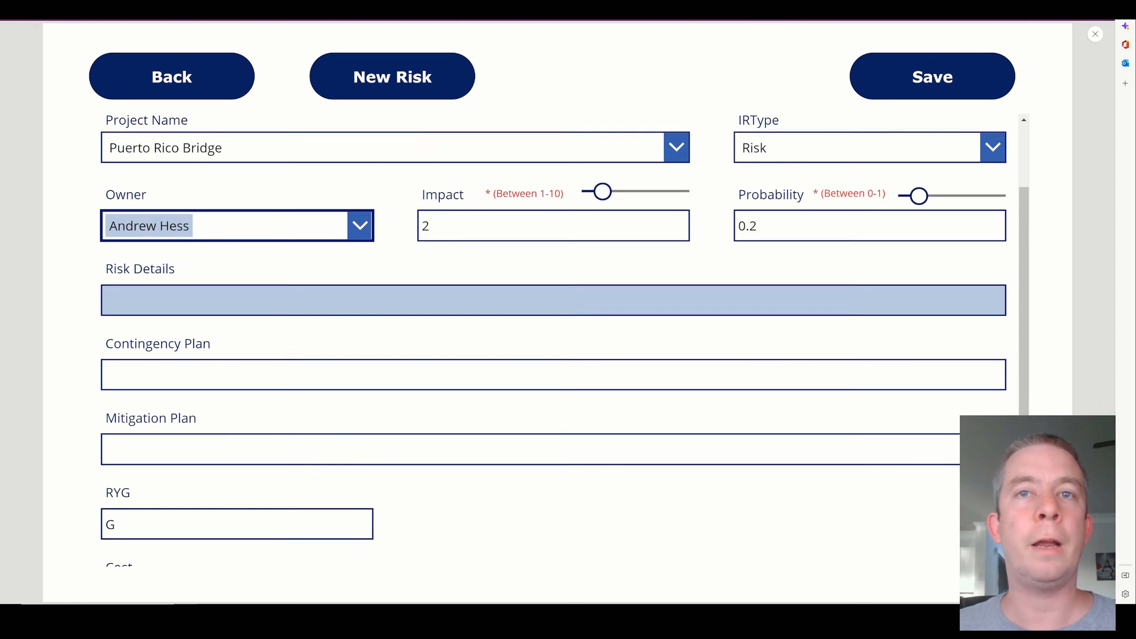
pyautogui.click(190, 542)
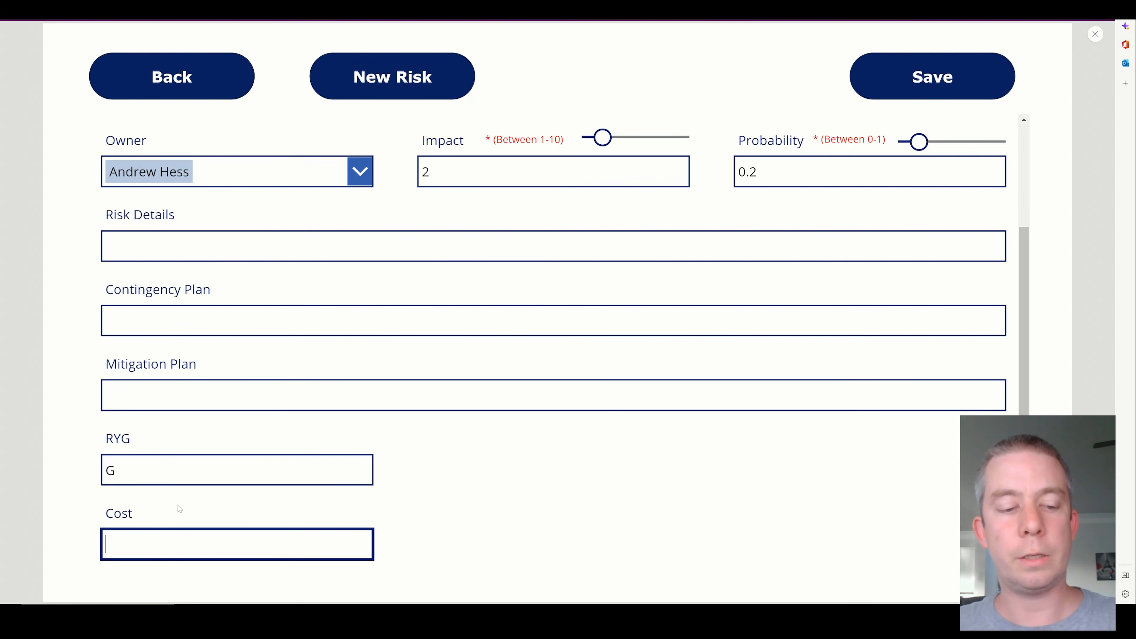
pyautogui.write('55555')
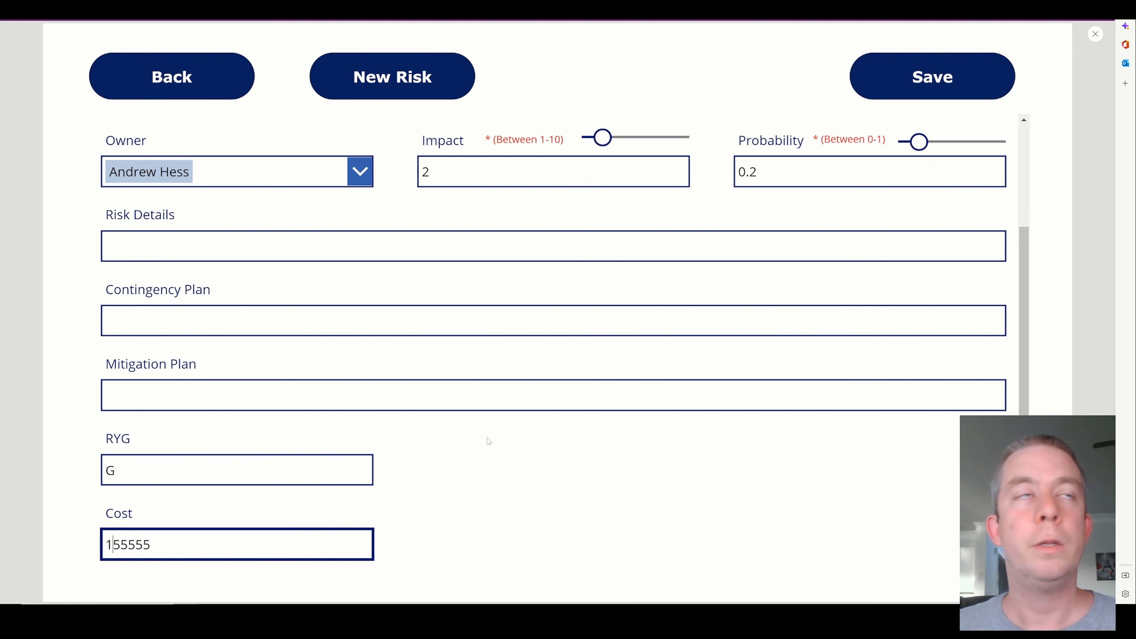
pyautogui.scroll(3, 536, 313)
pyautogui.click(905, 84)
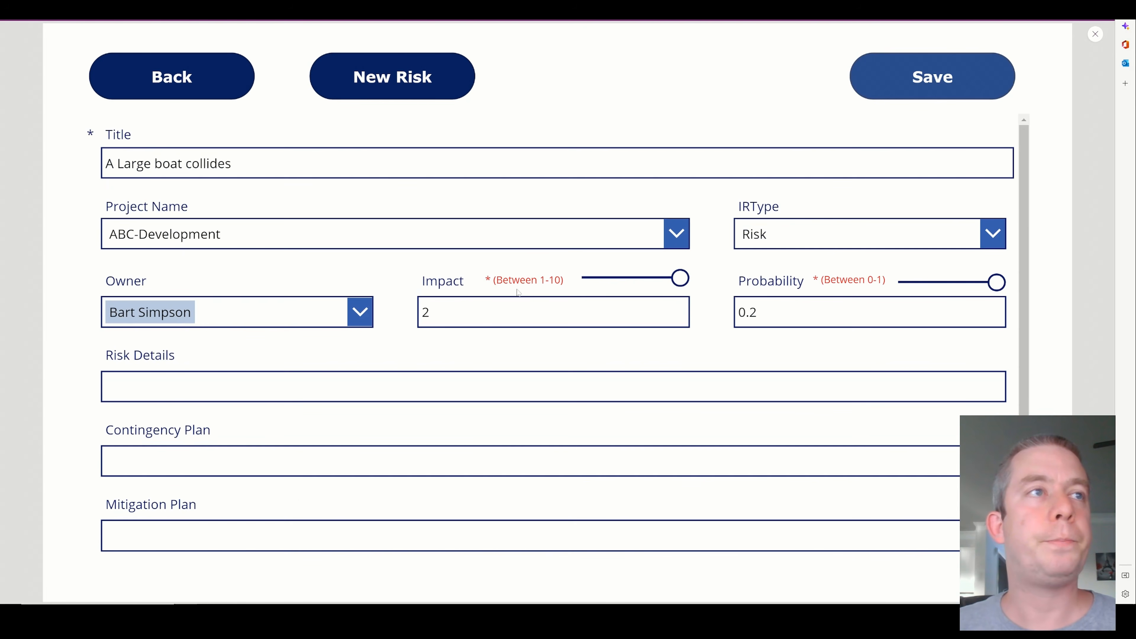
# Check the new risk's entry in the app's risk list and in the SharePoint Issues & Risks list
pyautogui.scroll(-1, 425, 394)
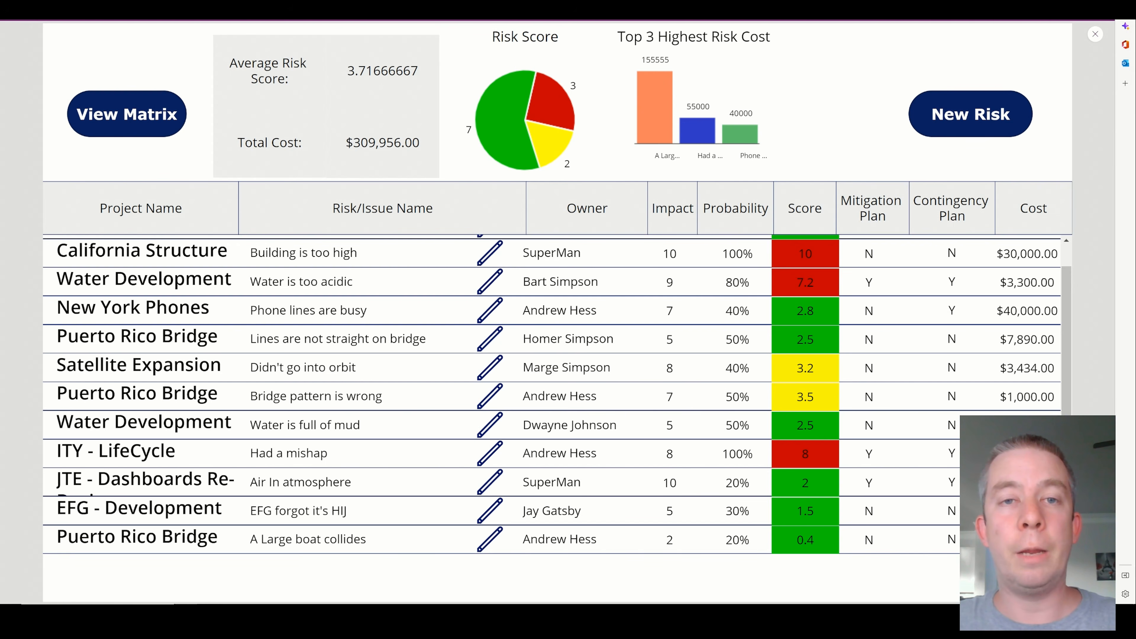
pyautogui.click(77, 9)
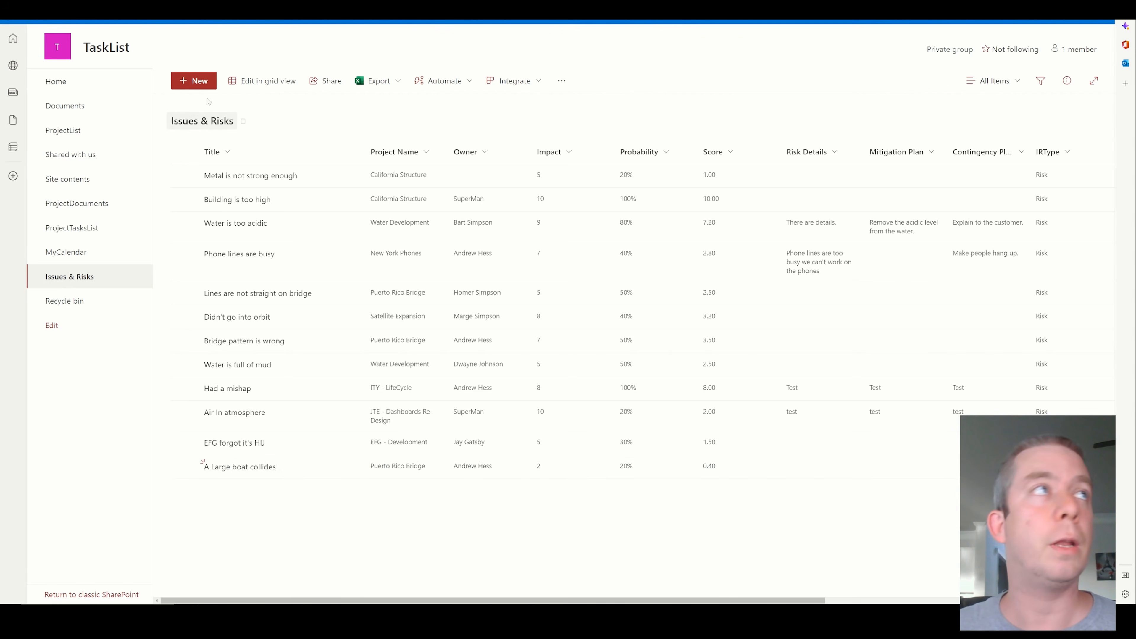
pyautogui.click(184, 10)
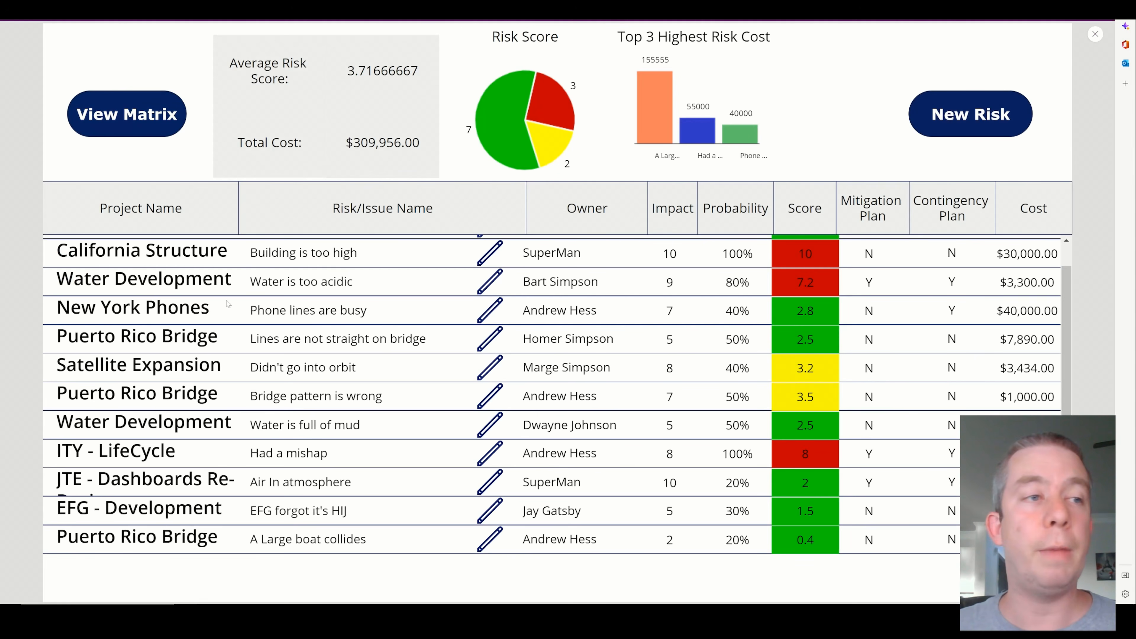
# Test the matrix with the new risk by selecting the Neglible row's Very Unlikely cell, and return to the risk list
pyautogui.click(143, 117)
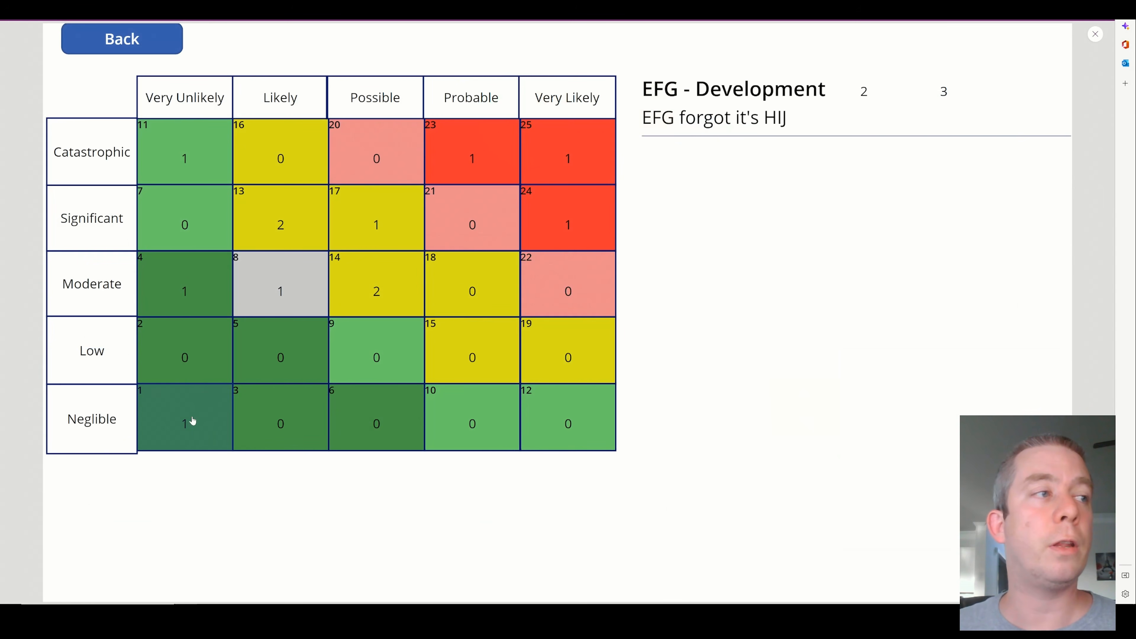
pyautogui.click(186, 429)
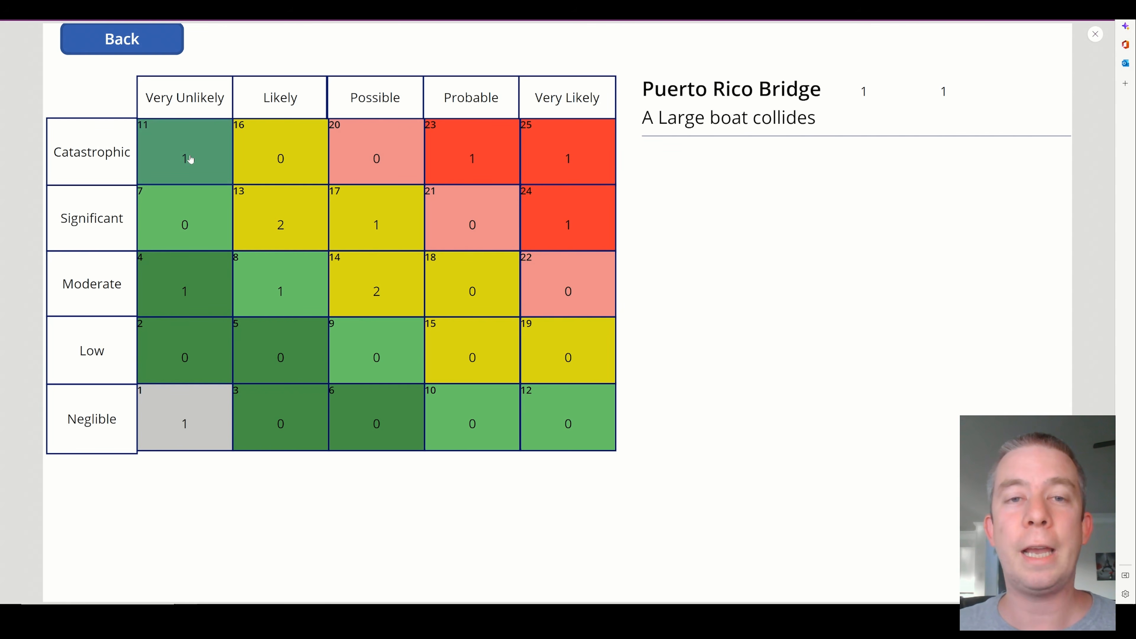
pyautogui.click(140, 43)
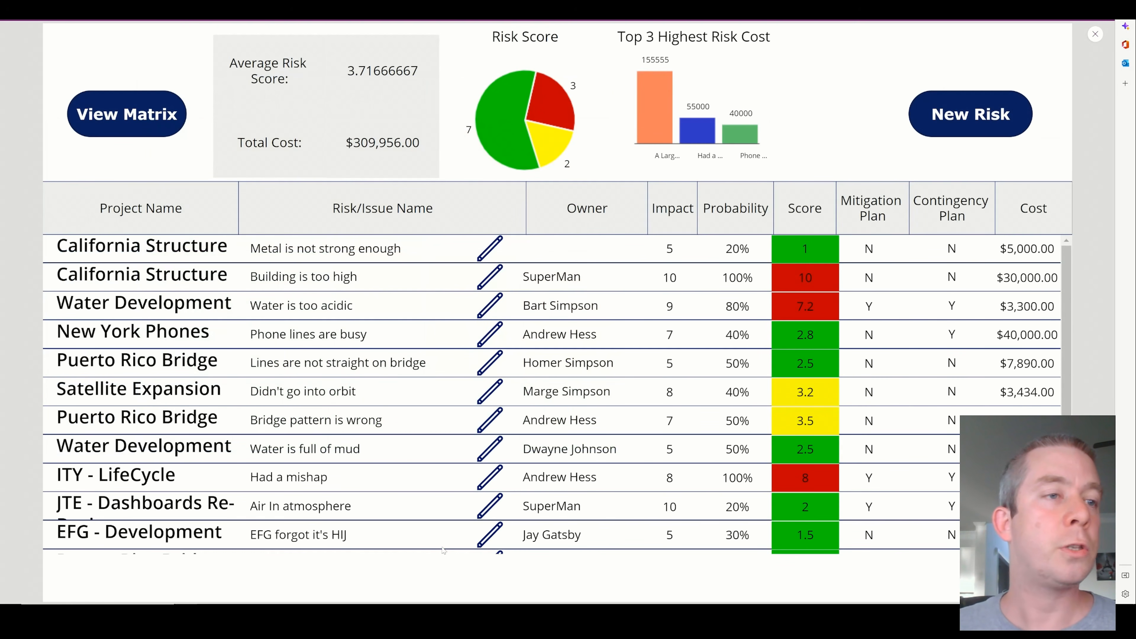
# Edit the "A Large boat collides" risk to Probability 0.1 and Impact 10, and save it
pyautogui.scroll(-1, 442, 550)
pyautogui.click(486, 539)
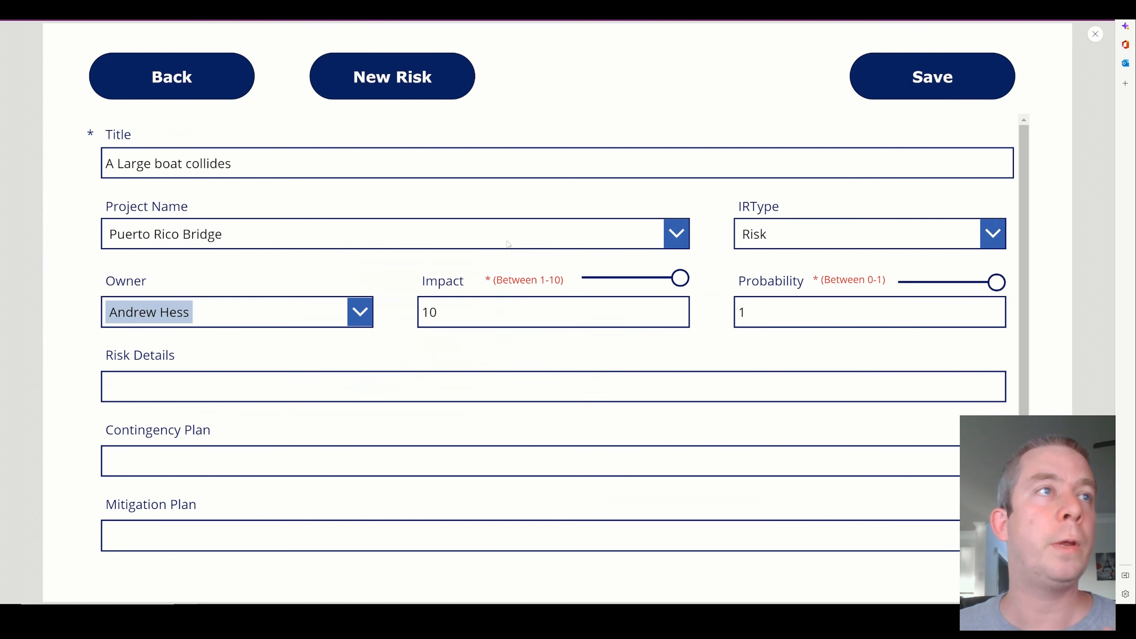
pyautogui.click(922, 285)
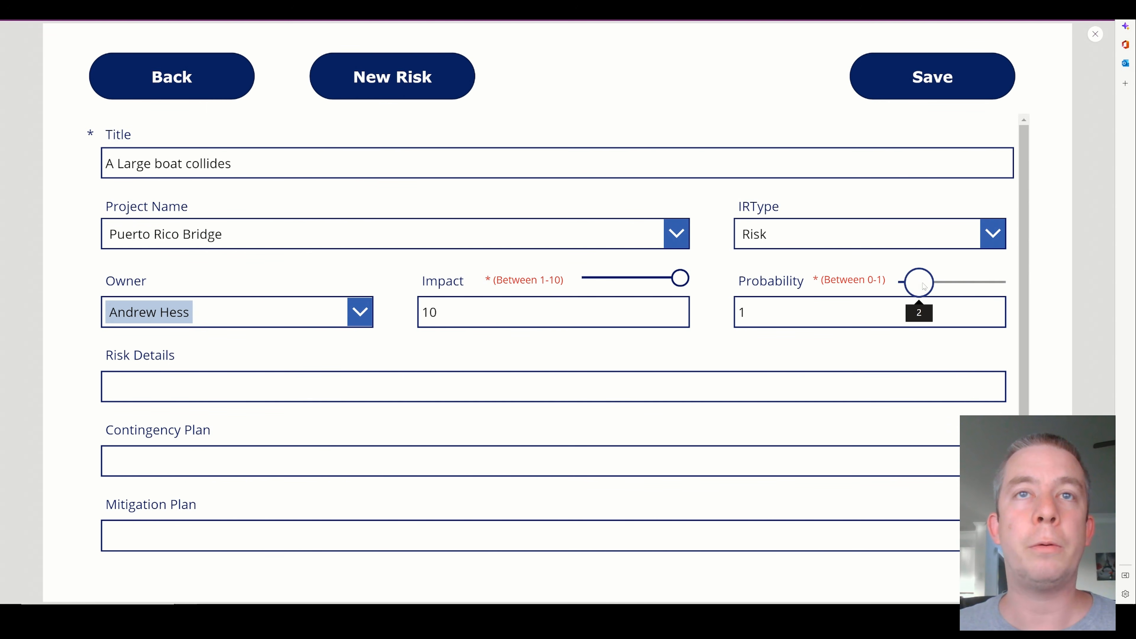
pyautogui.moveTo(923, 284); pyautogui.dragTo(909, 283)
pyautogui.moveTo(681, 279); pyautogui.dragTo(684, 284)
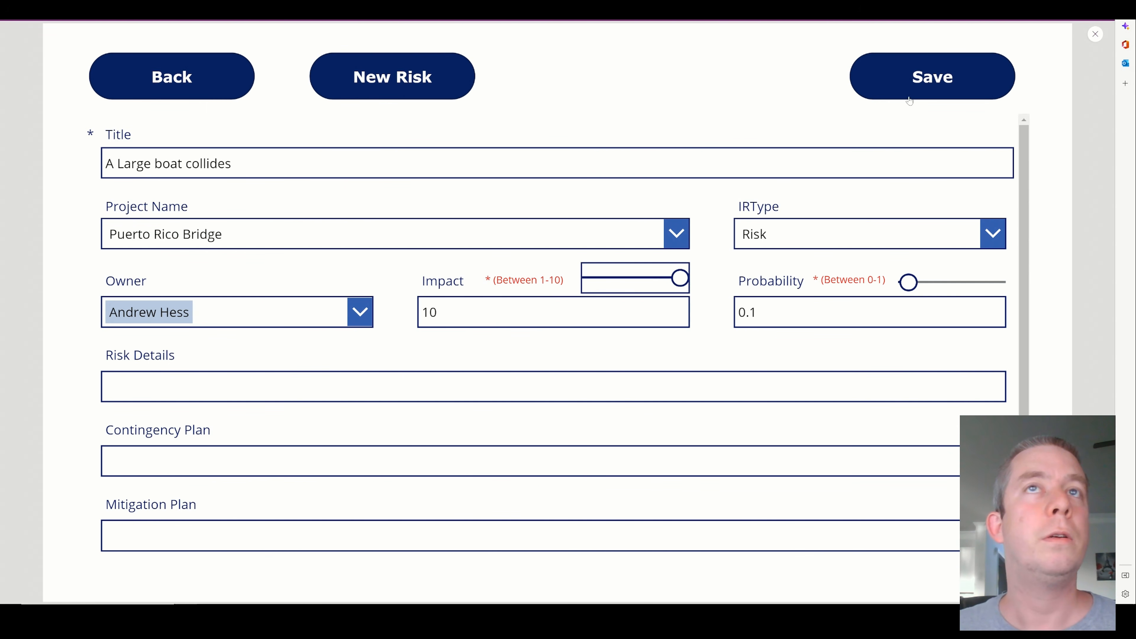
pyautogui.click(911, 92)
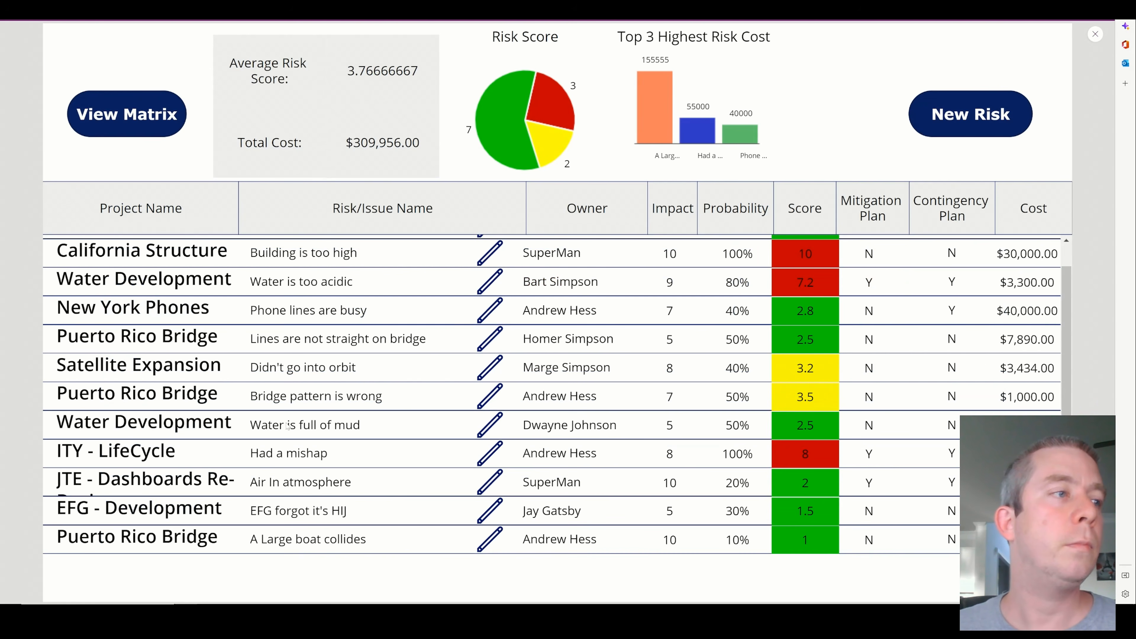
# Filter the matrix gallery by the Catastrophic row's Very Unlikely cell and check the Puerto Rico Bridge entry's two rating numbers
pyautogui.click(127, 114)
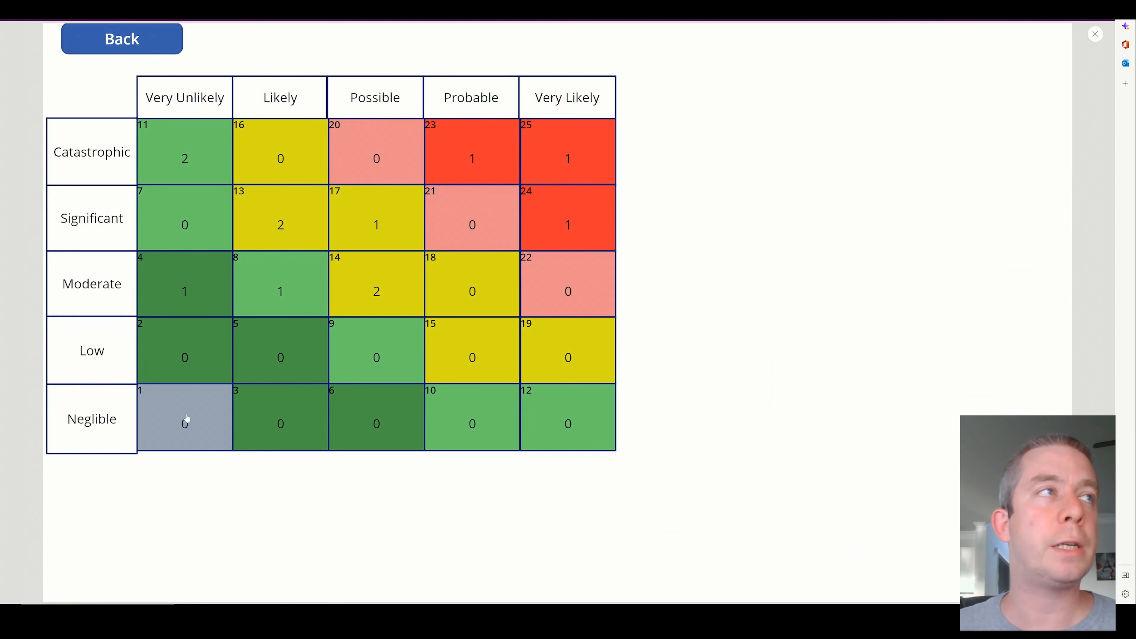
pyautogui.click(188, 161)
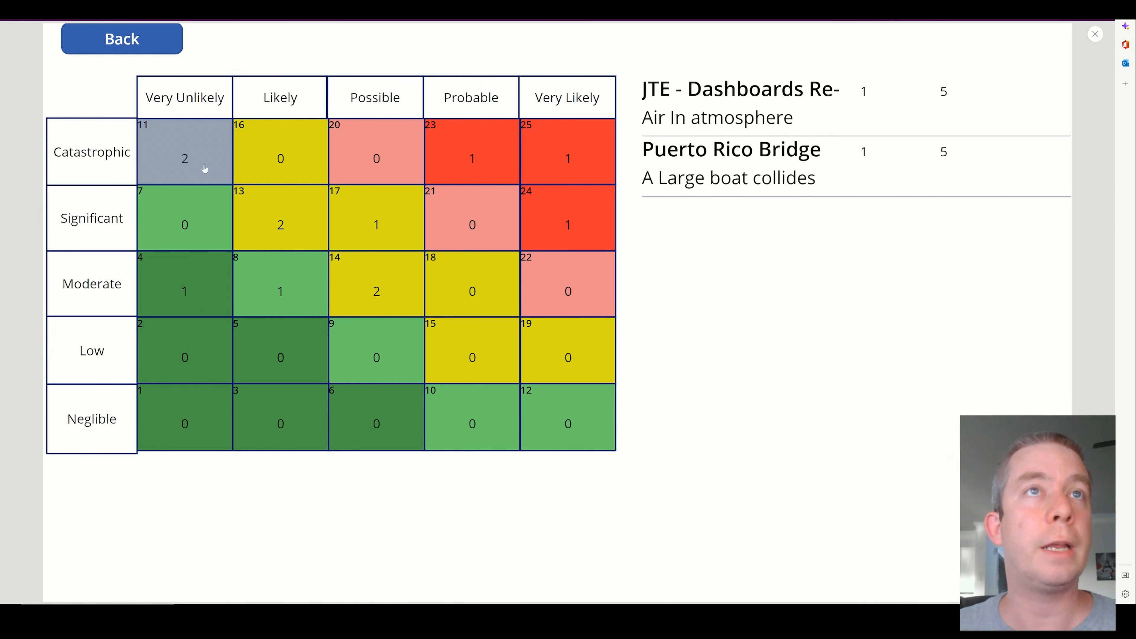
pyautogui.moveTo(656, 150); pyautogui.dragTo(874, 155)
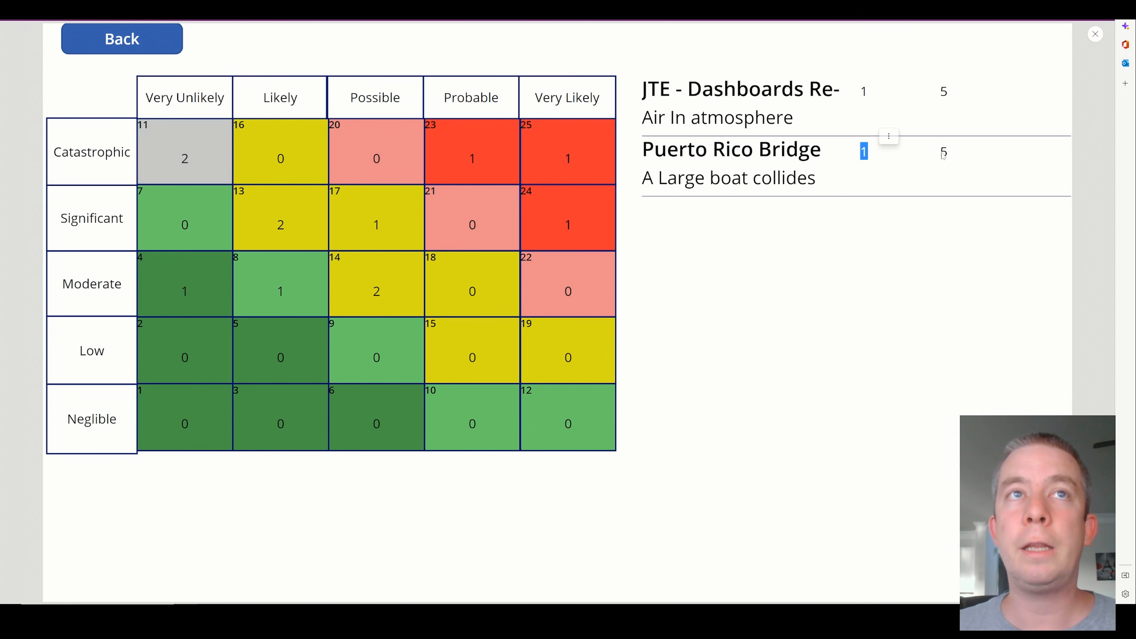
pyautogui.moveTo(950, 156); pyautogui.dragTo(937, 153)
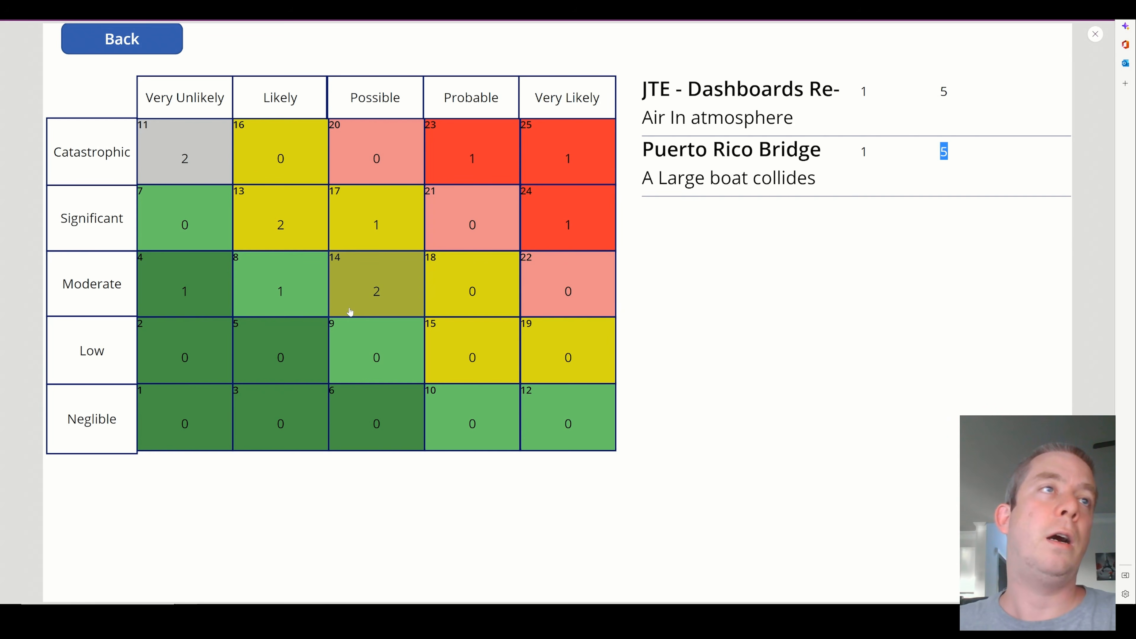
# Select the Catastrophic row's Very Likely cell, leave the preview, and move the gallery's impact rating label close beside the probability rating
pyautogui.click(554, 175)
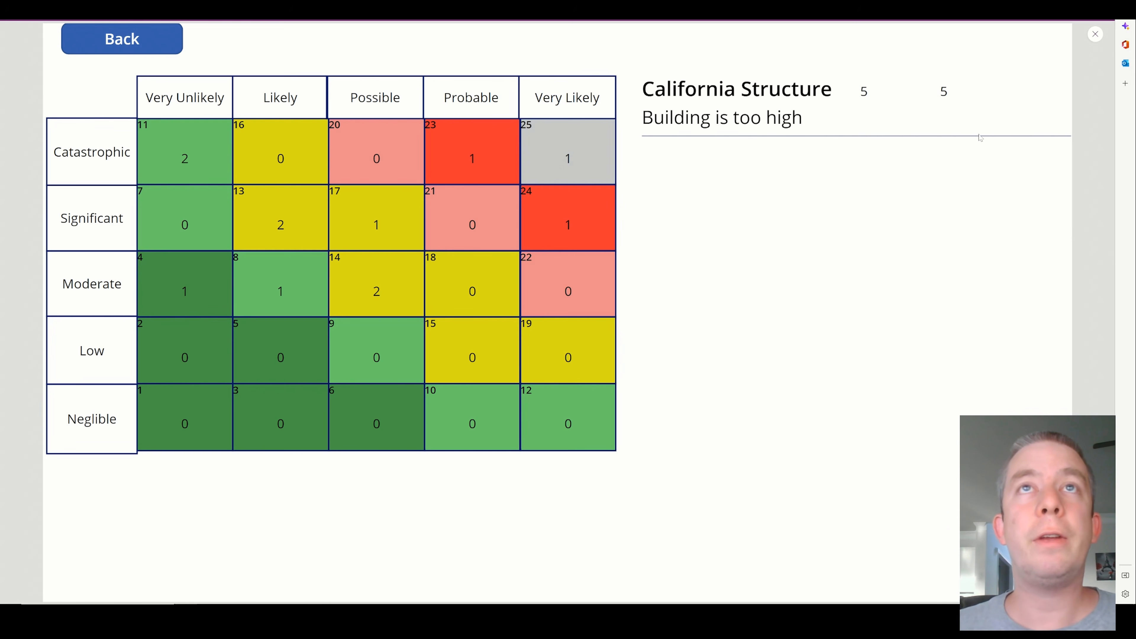
pyautogui.click(1091, 37)
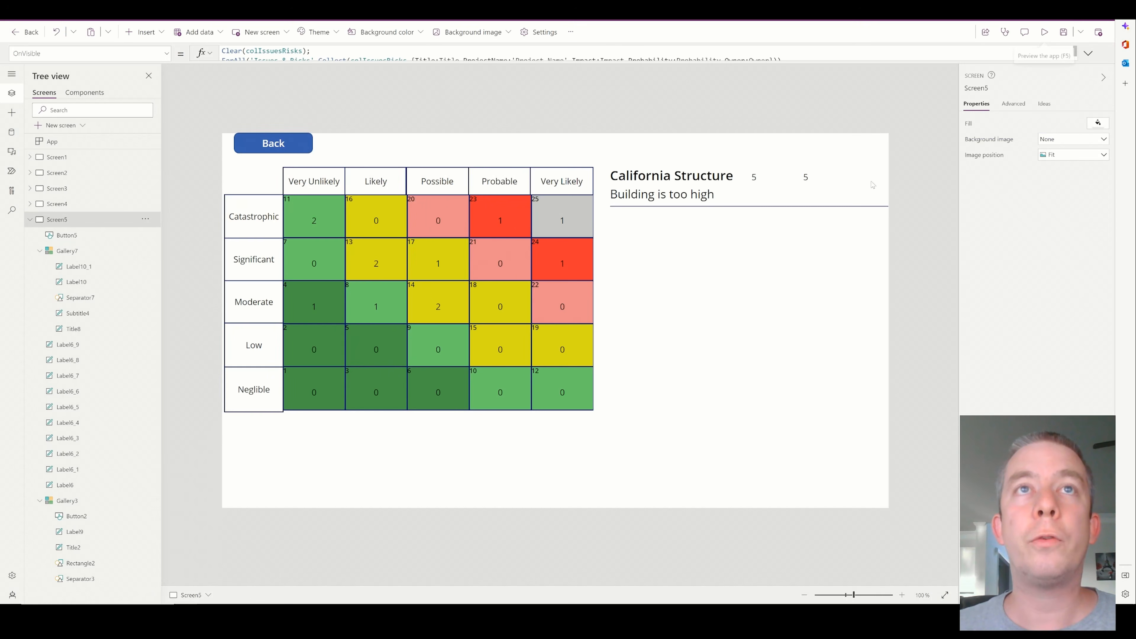
pyautogui.click(809, 179)
pyautogui.moveTo(809, 180); pyautogui.dragTo(775, 180)
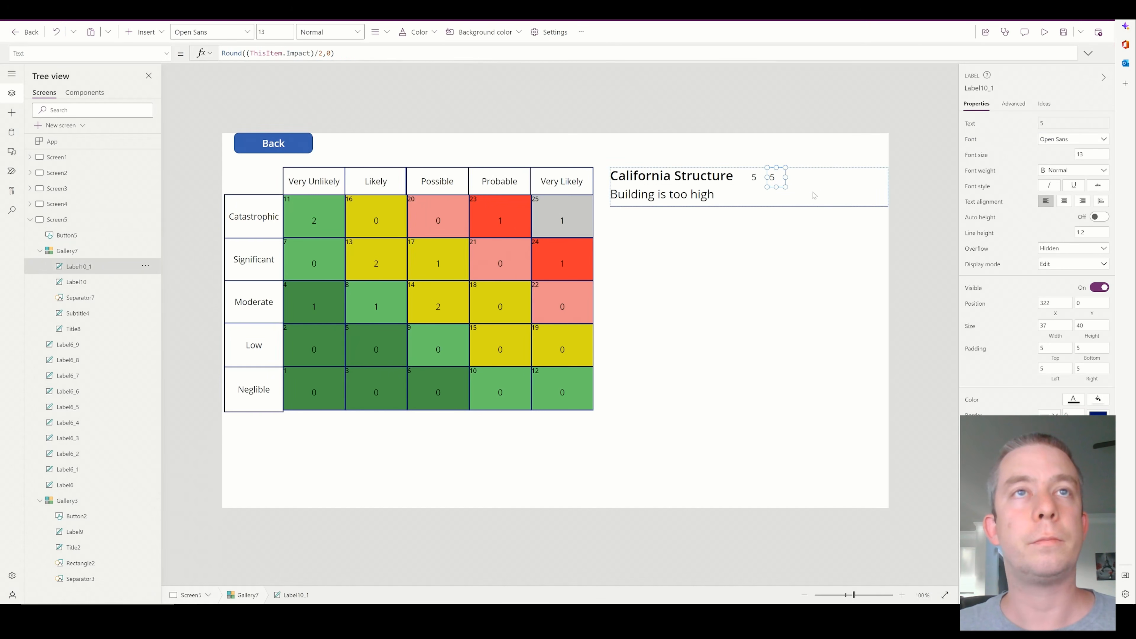
# Add a copy of the impact label beside the gallery's ratings as a wider owner label showing ThisItem.Owner.DisplayName
pyautogui.hotkey('ctrl', 'v')
pyautogui.moveTo(642, 197); pyautogui.dragTo(804, 180)
pyautogui.moveTo(335, 53); pyautogui.dragTo(196, 51)
pyautogui.press('BackSpace')
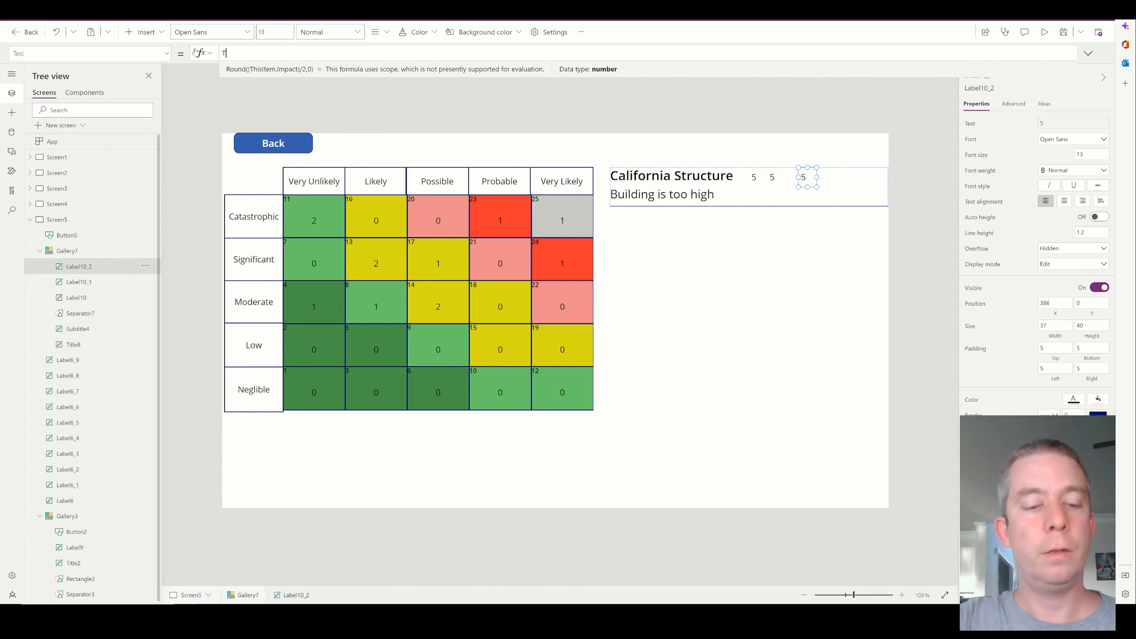
pyautogui.write('ThisItem.Owner')
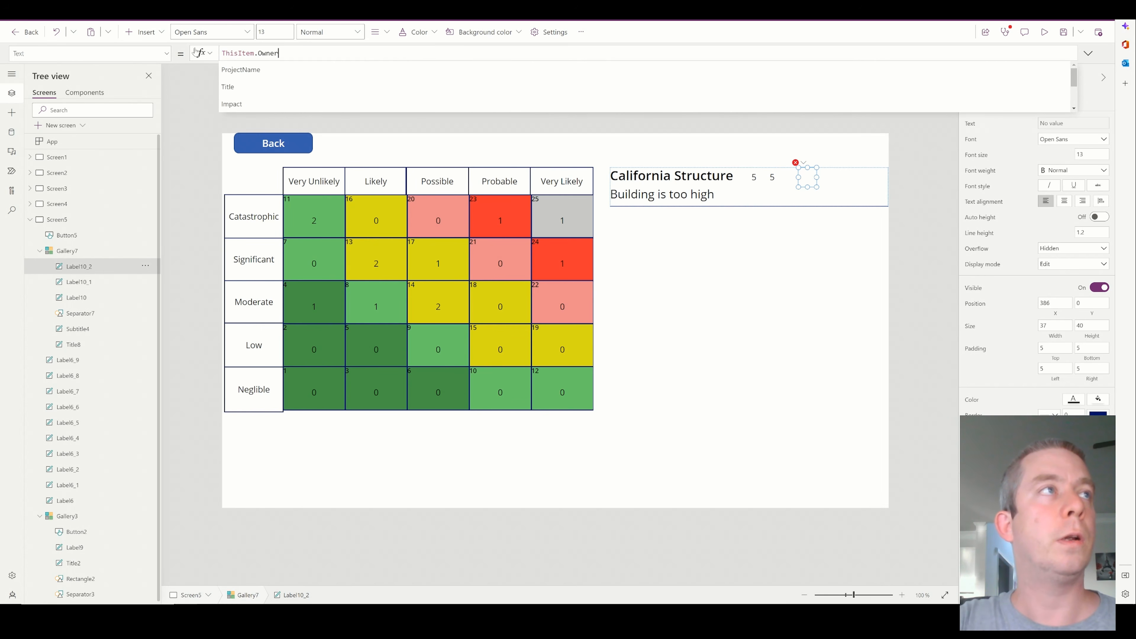
pyautogui.write('.')
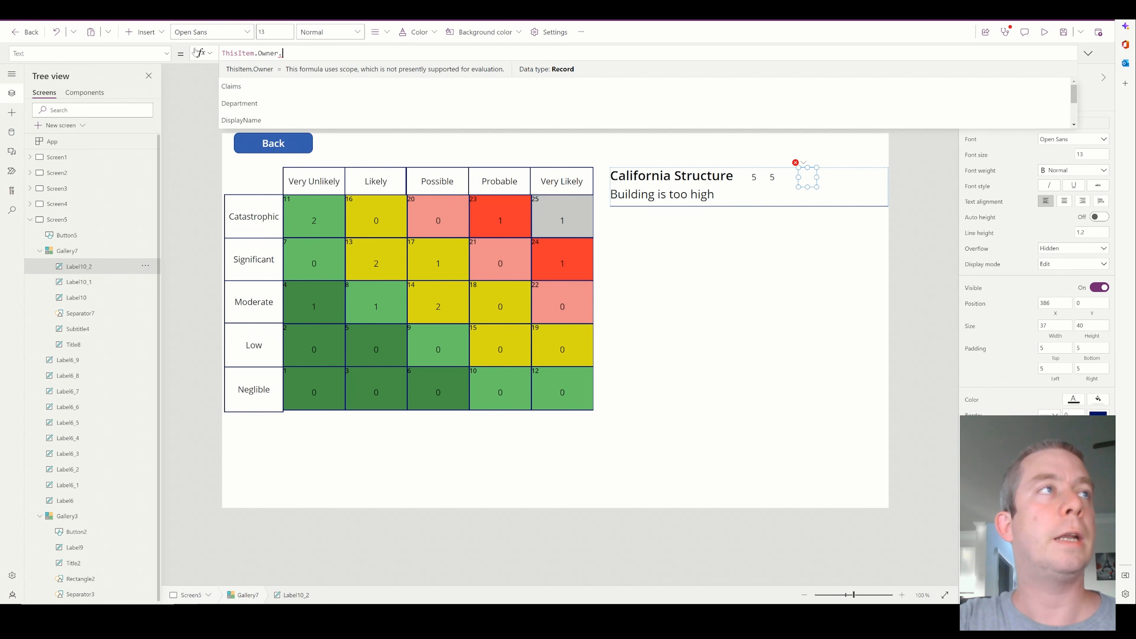
pyautogui.write('DisplayName')
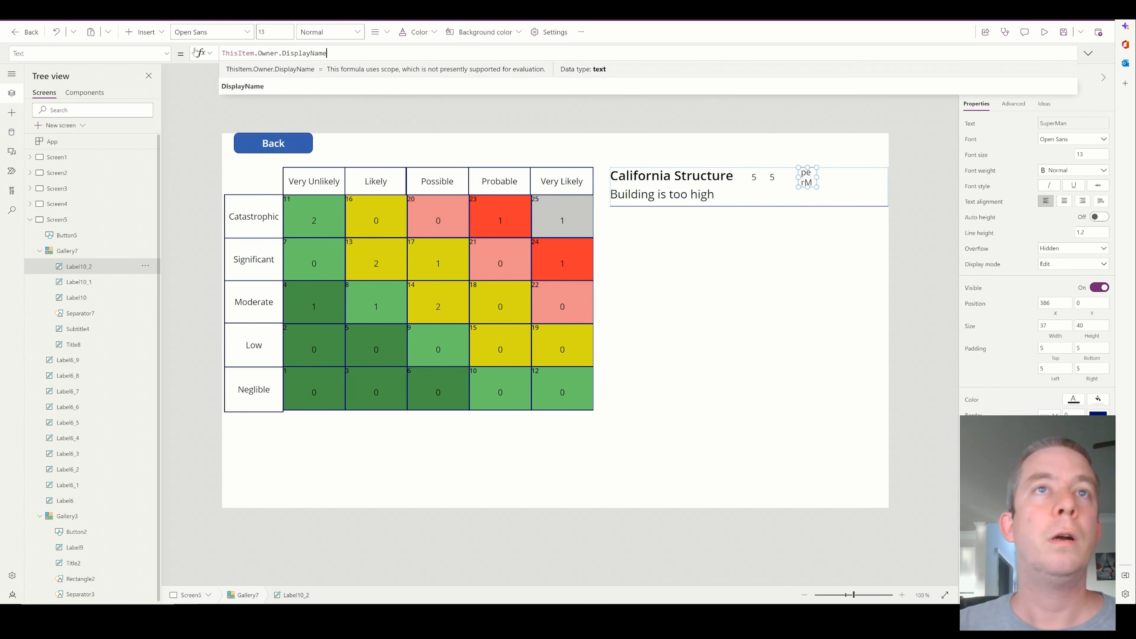
pyautogui.moveTo(817, 177); pyautogui.dragTo(856, 177)
# Preview the app, test the owner label with the Catastrophic row's Very Unlikely cell, and return to the risk list
pyautogui.click(1044, 33)
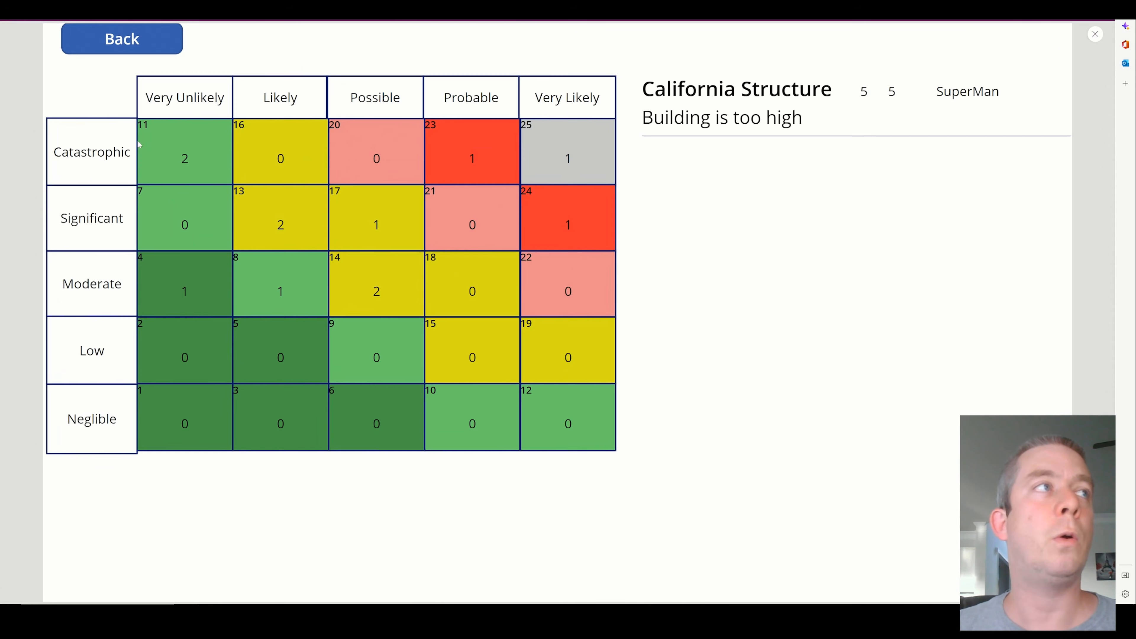
pyautogui.click(197, 143)
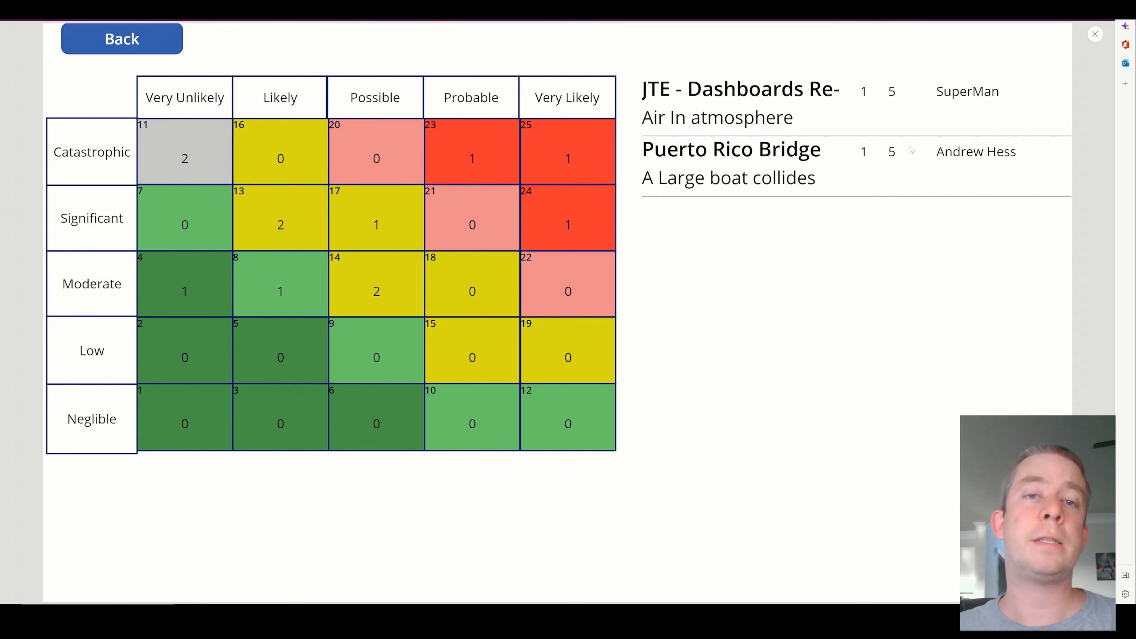
pyautogui.click(122, 45)
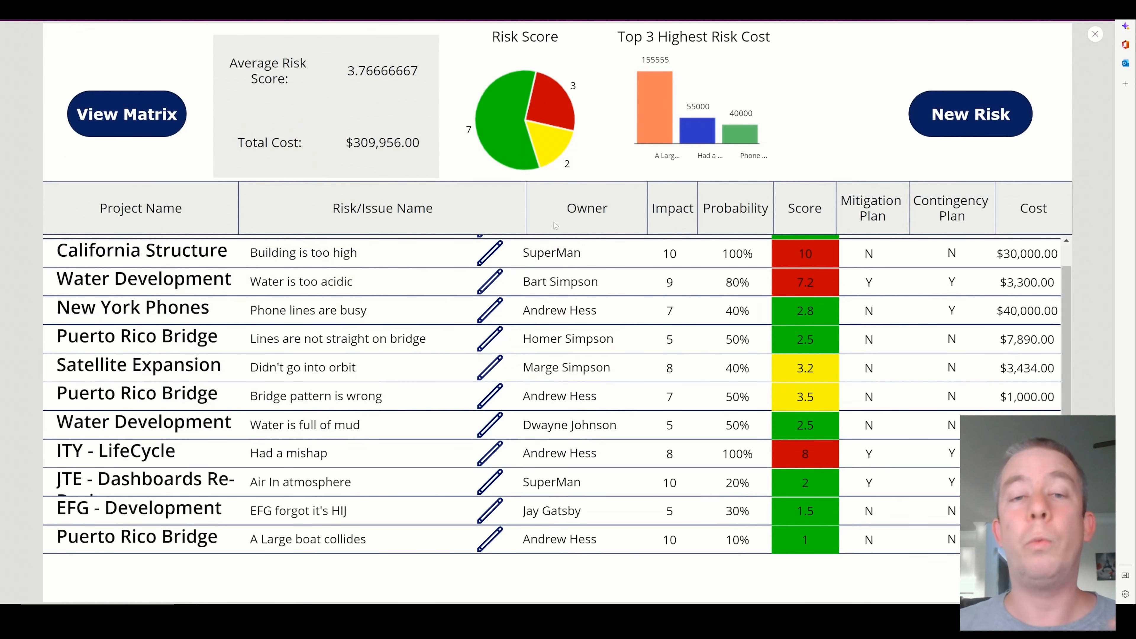
# Review the risk list's entries from first to last and reopen the risk matrix
pyautogui.scroll(1, 621, 405)
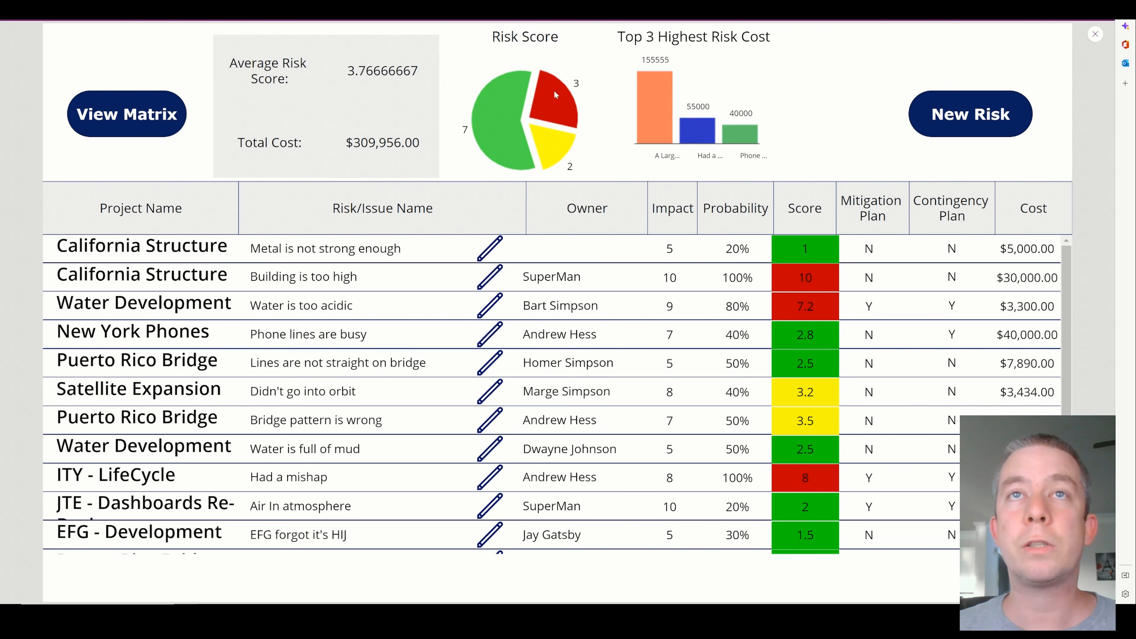
pyautogui.scroll(-1, 928, 399)
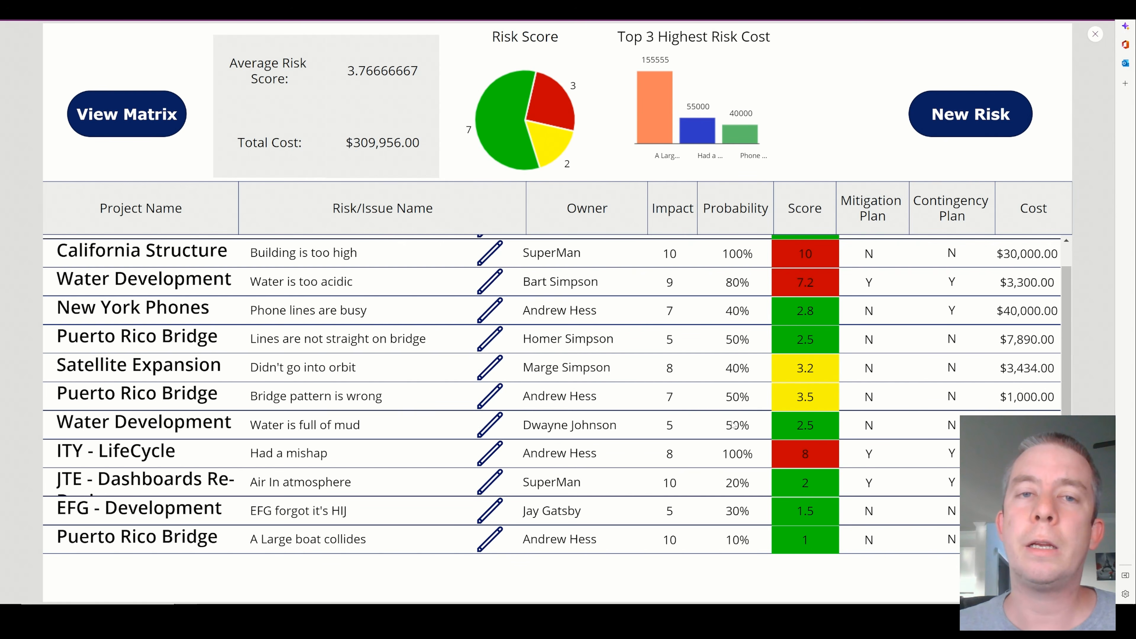
pyautogui.scroll(1, 733, 425)
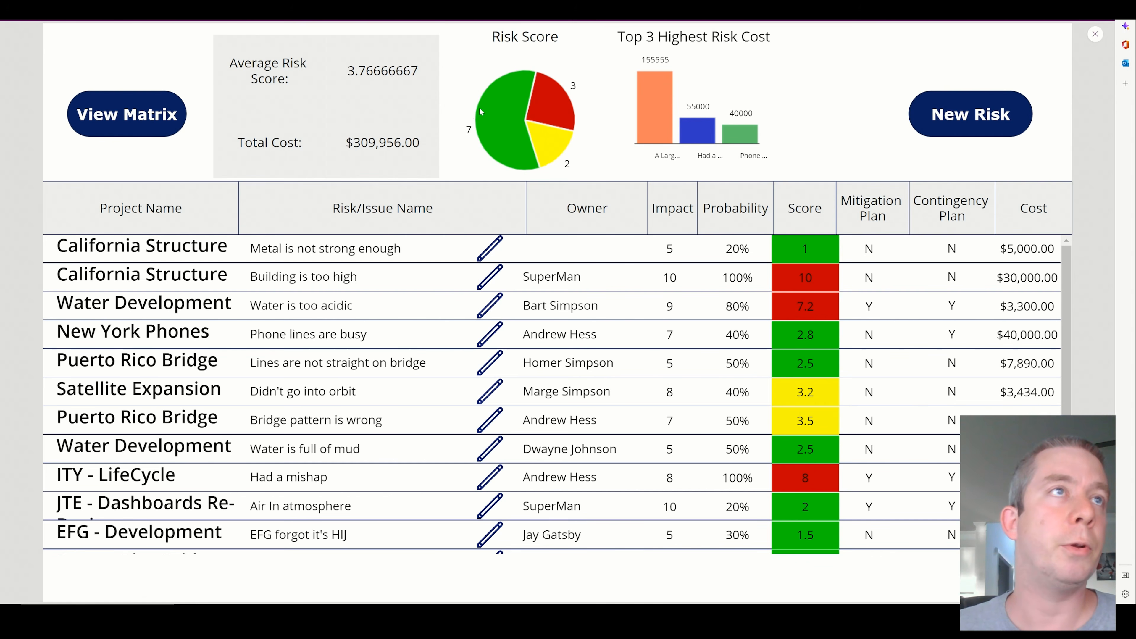
pyautogui.click(159, 115)
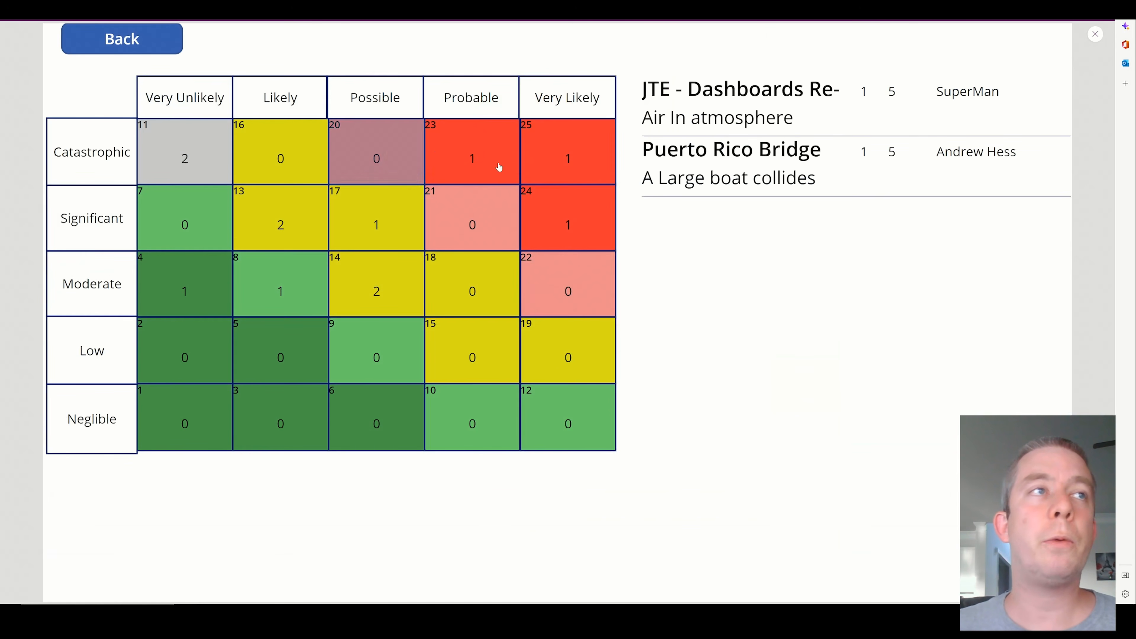